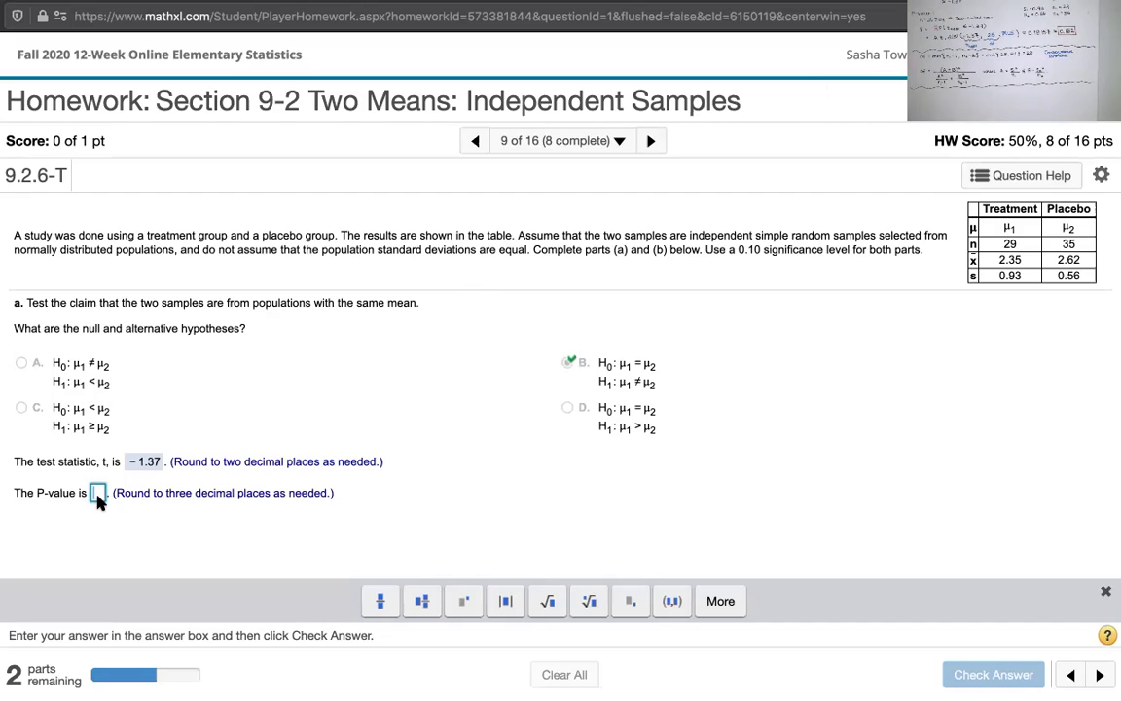
Enter 0.182 as the P-value in part (a) and submit the answer for checking
type("0.182")
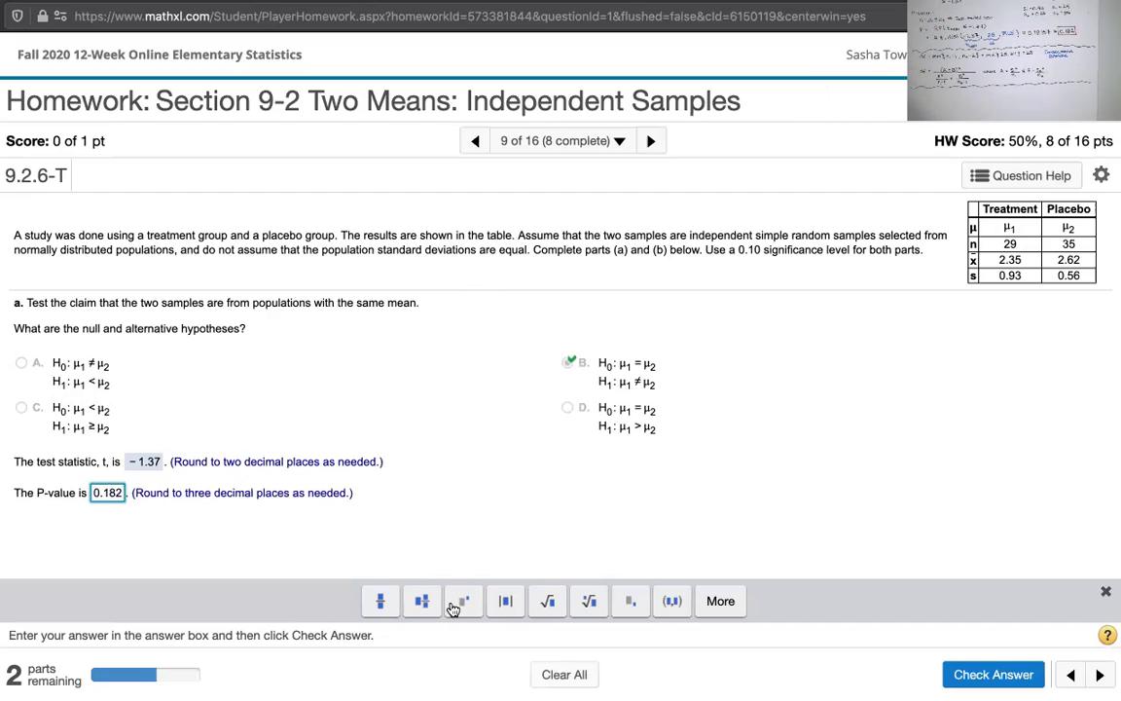
left_click(960, 678)
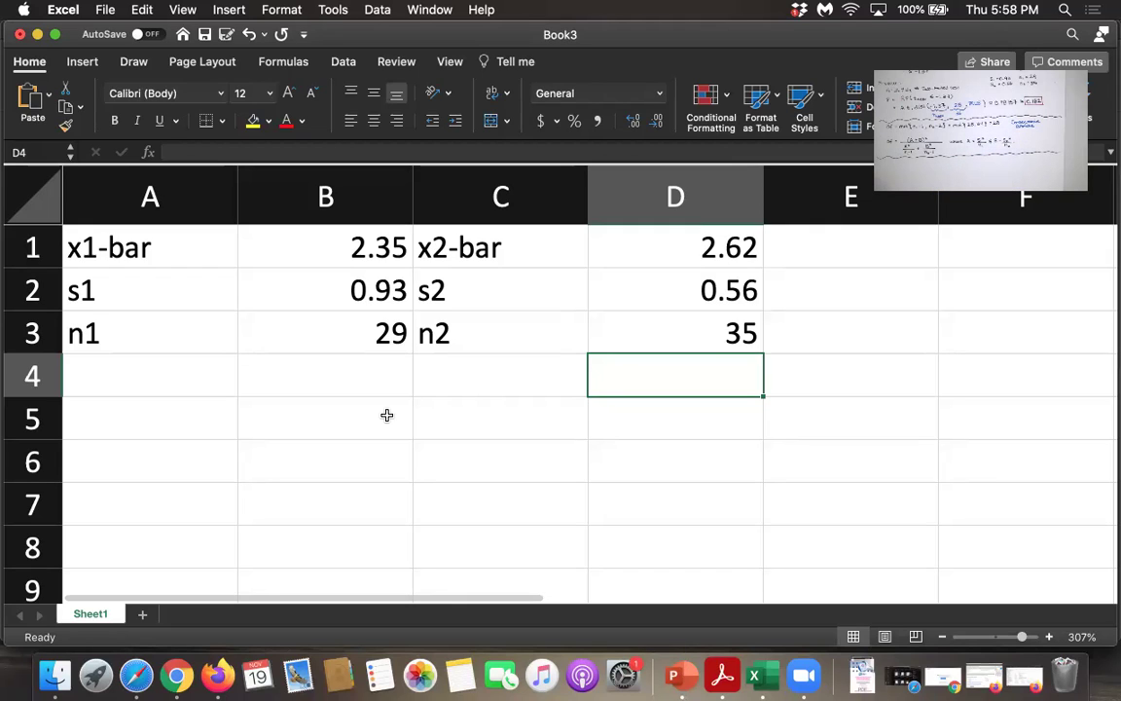
Switch to the Excel workbook and label cell A4 as A=((s1)^2)/n1
left_click(196, 388)
type("A=(s1")
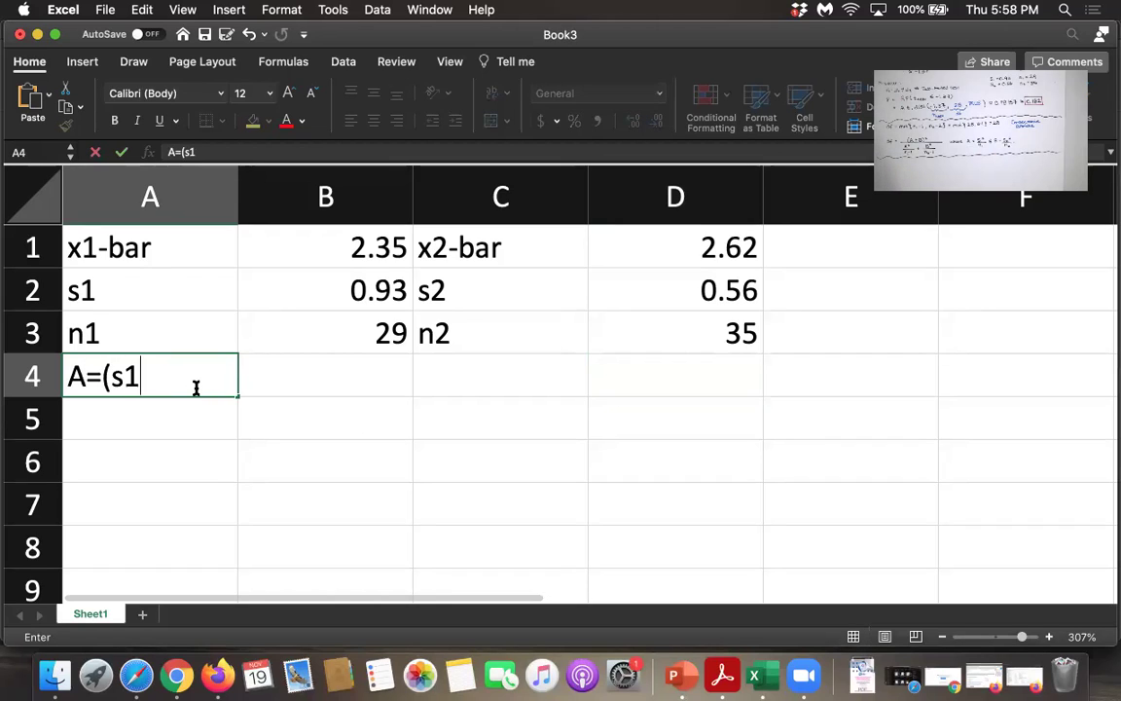
type(")^2")
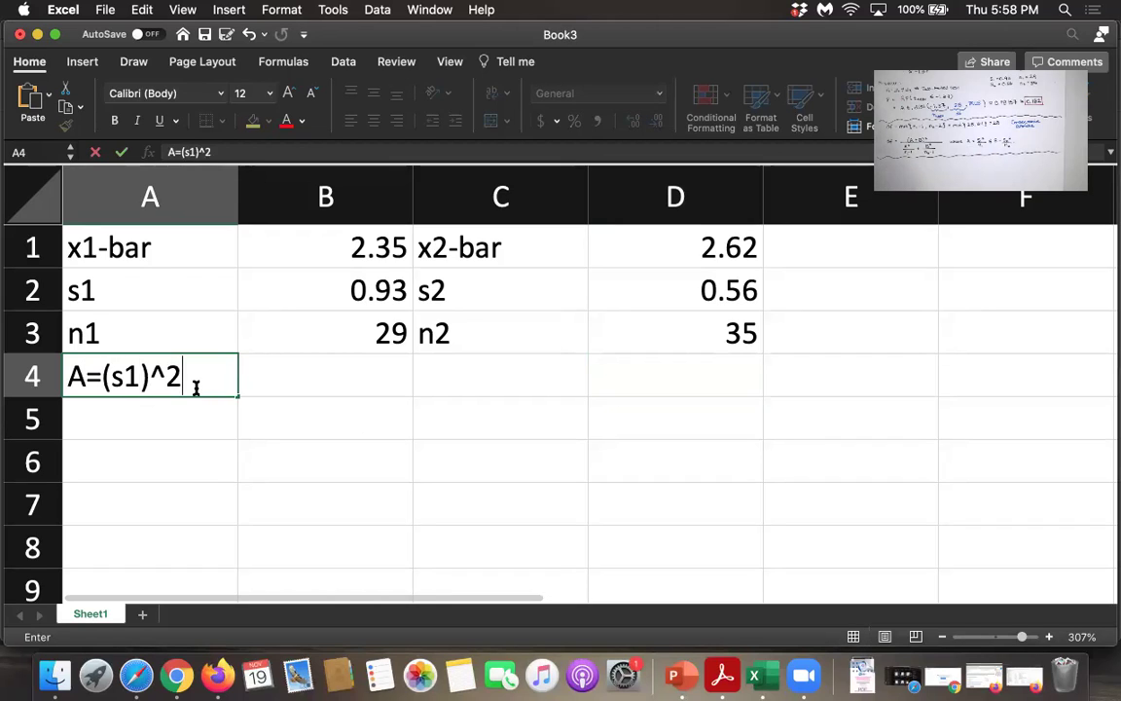
type("/n1")
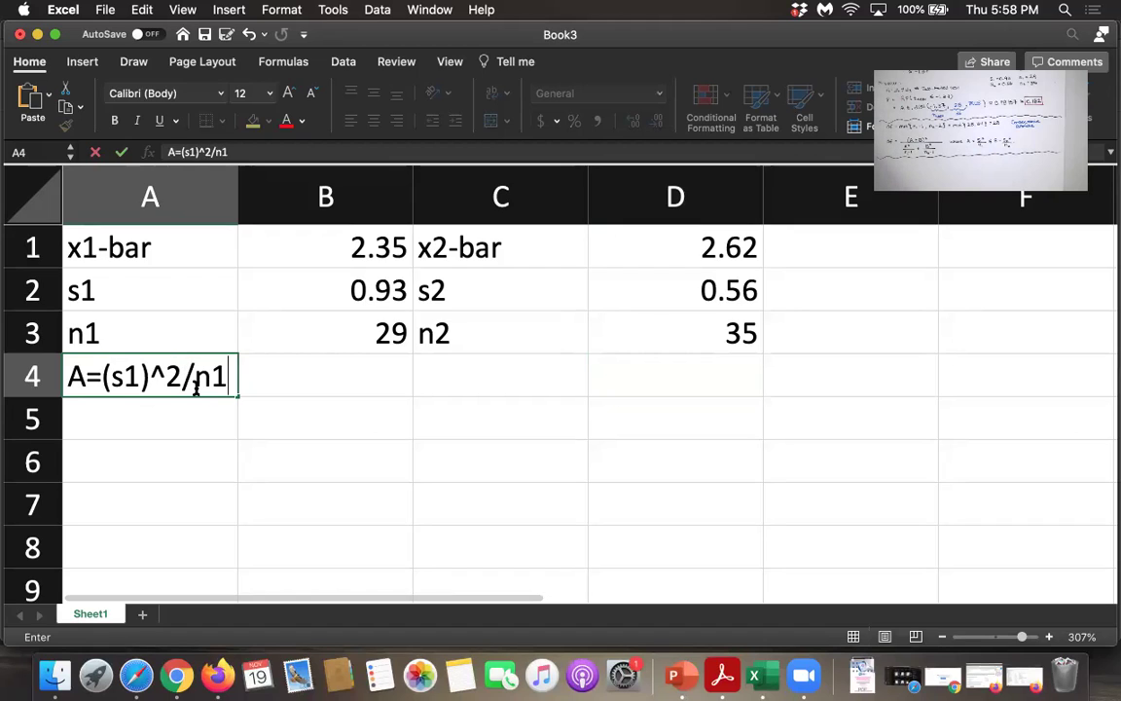
left_click(103, 375)
type("(s1")
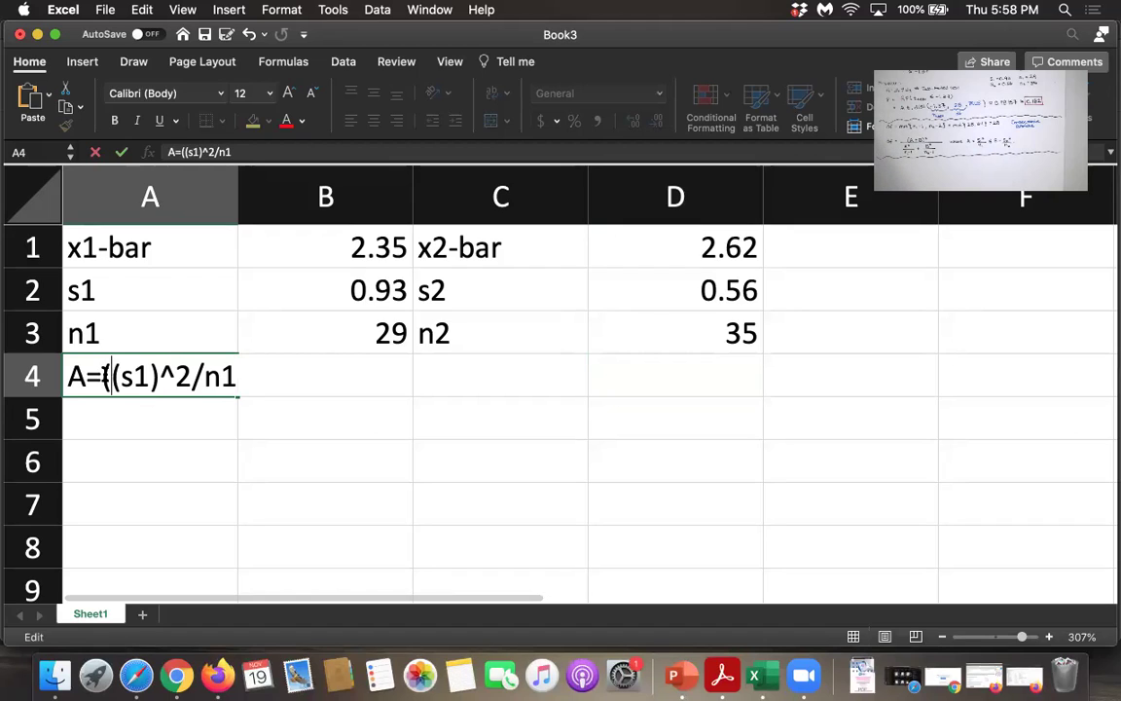
type(")")
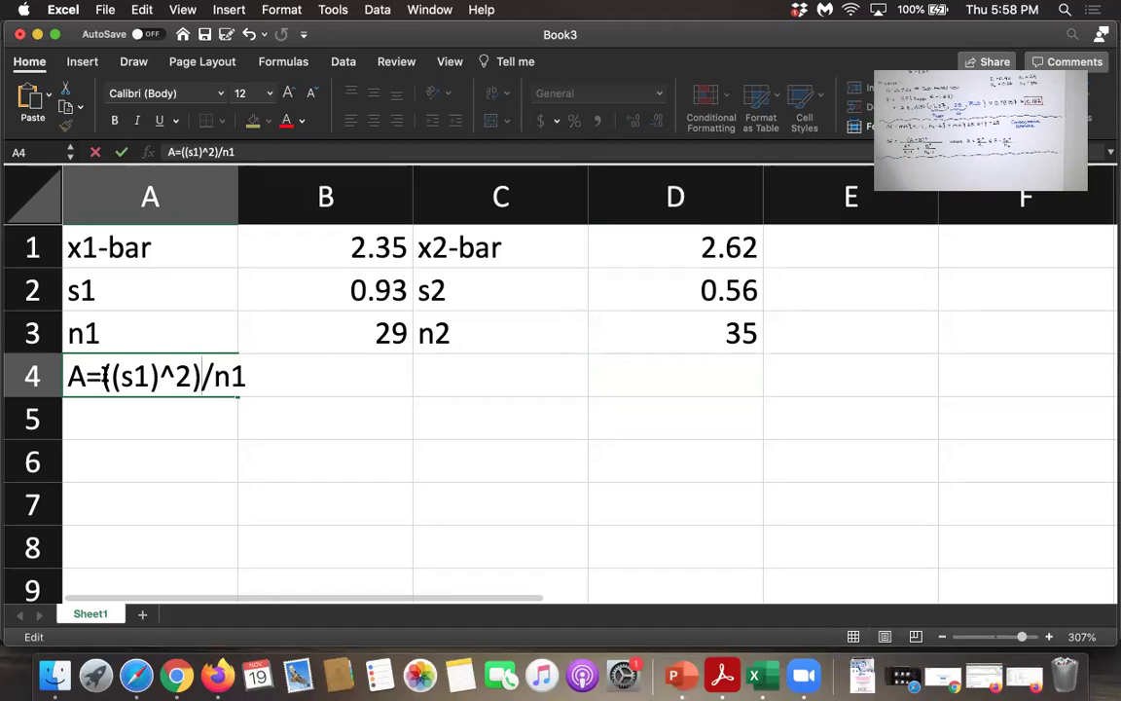
Label cell C4 as B=((s2)^2)/n2
left_click(451, 382)
type("B=((s2)^2")
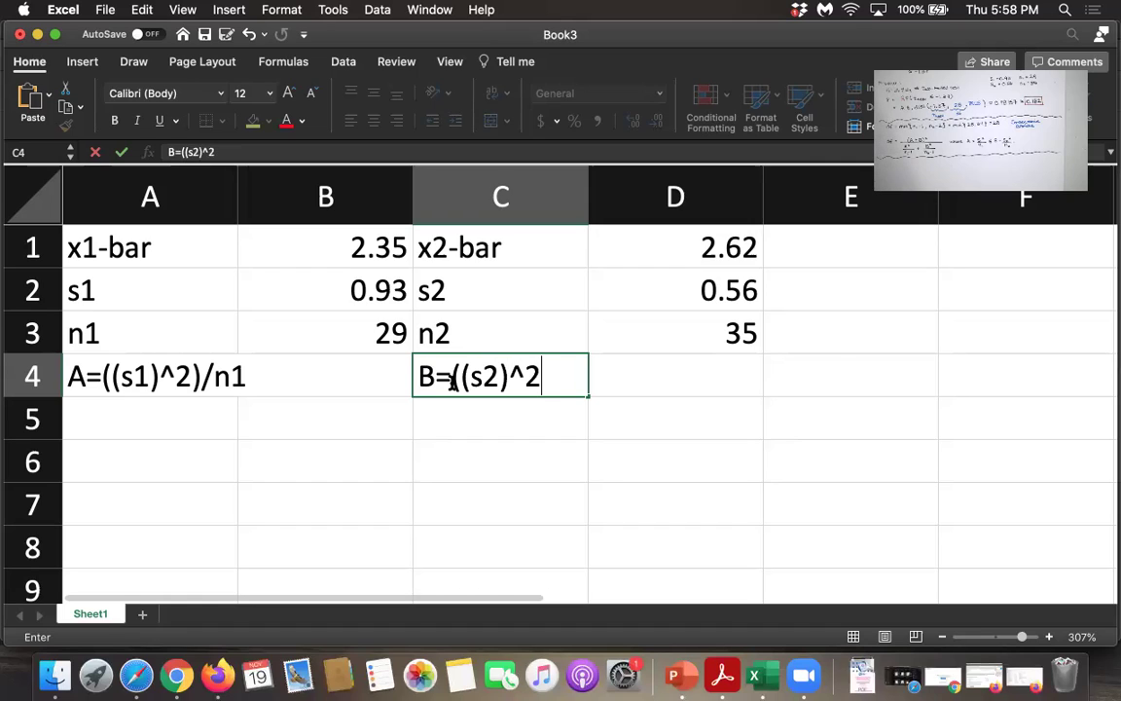
type(")/n2")
key("Tab")
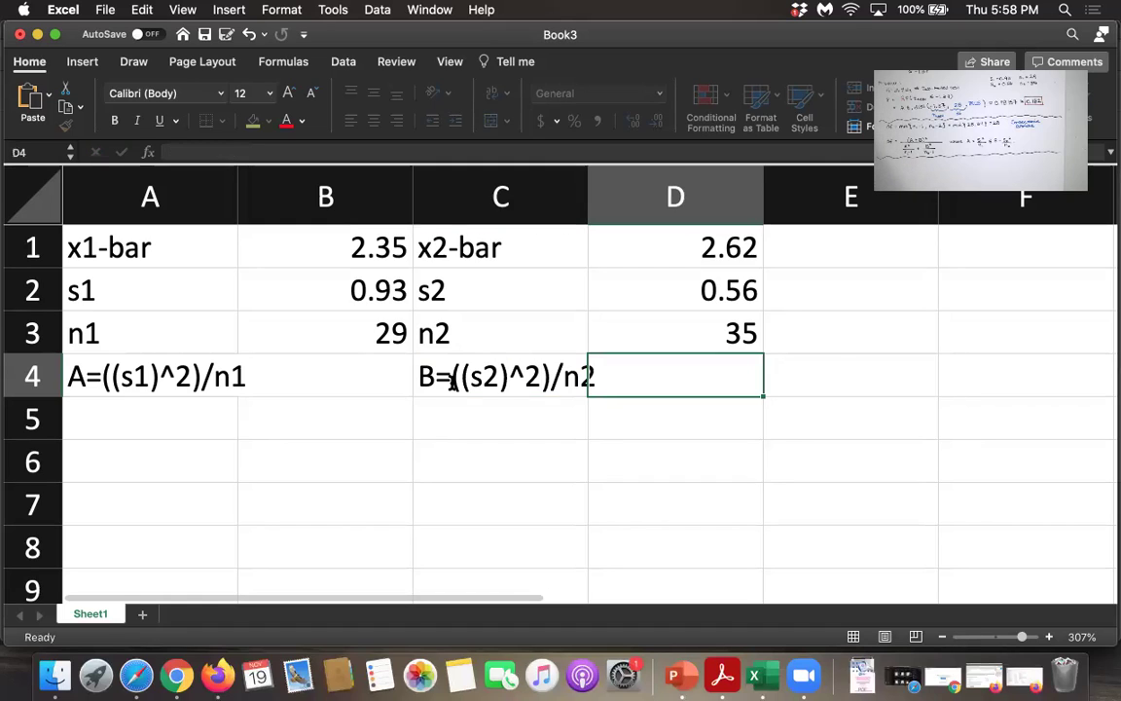
Calculate A in cell B4 with the formula =(B2^2)/B3
key("Left")
key("Left")
type("=")
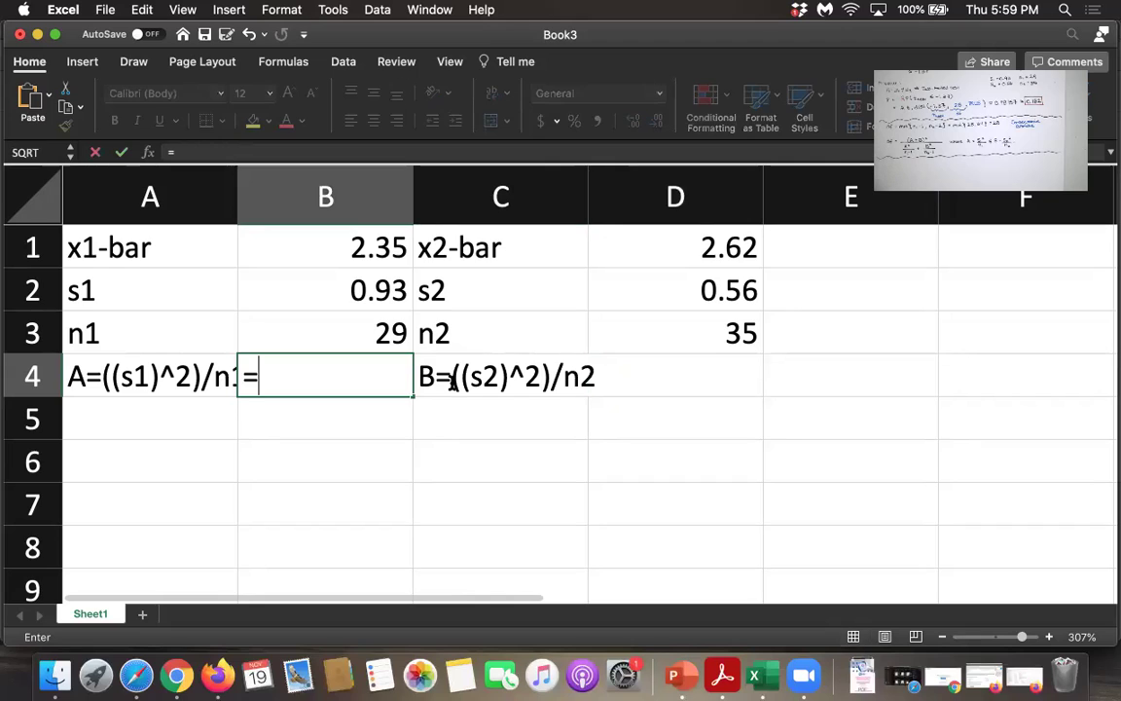
left_click(360, 295)
type("^2")
left_click(252, 376)
type("(")
left_click(333, 375)
type(")/")
left_click(346, 334)
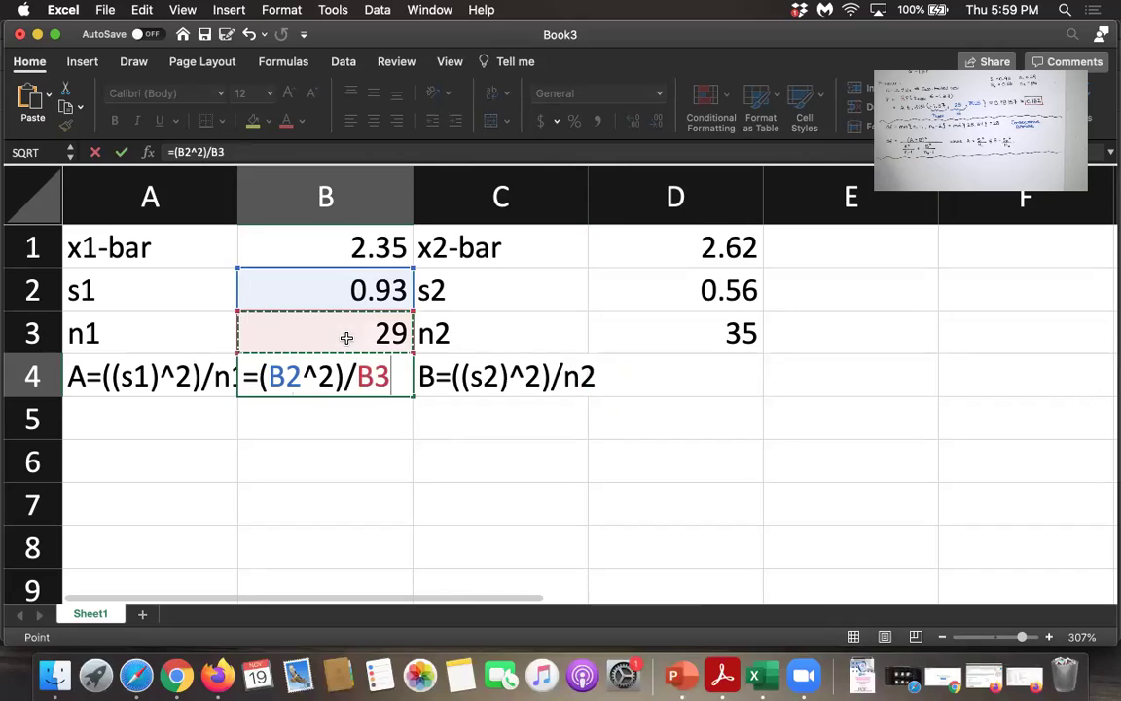
key("Return")
Calculate B in cell D4 with the formula =((D2^2)/D3)
left_click(658, 373)
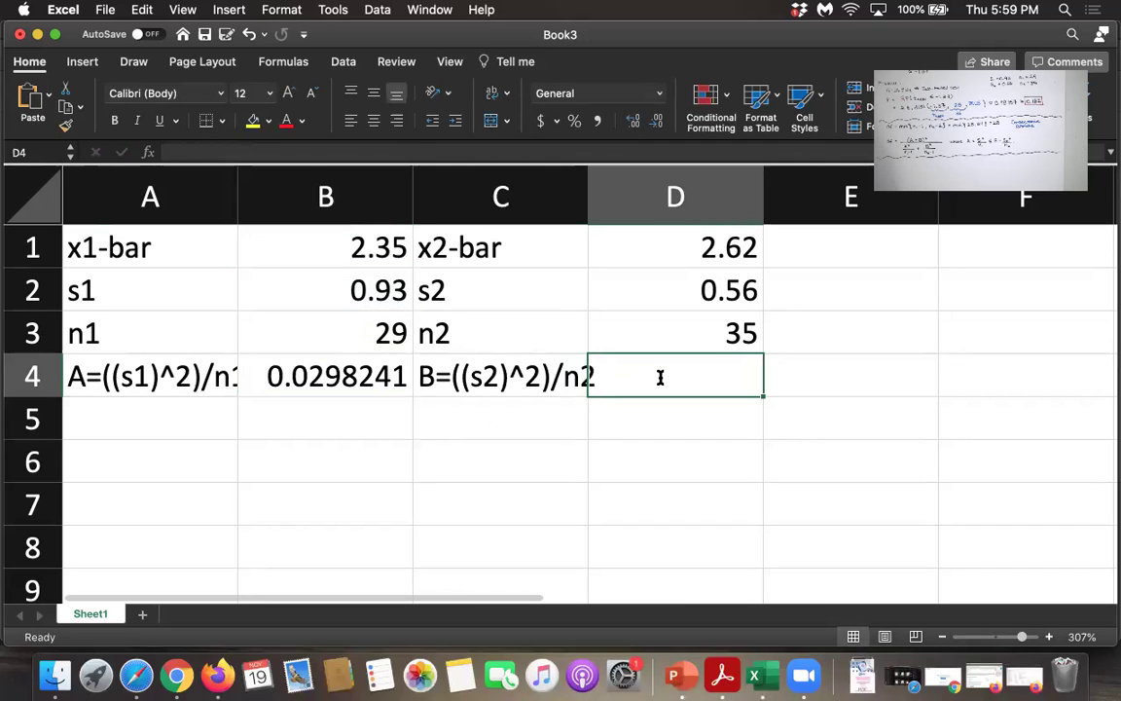
type("=((")
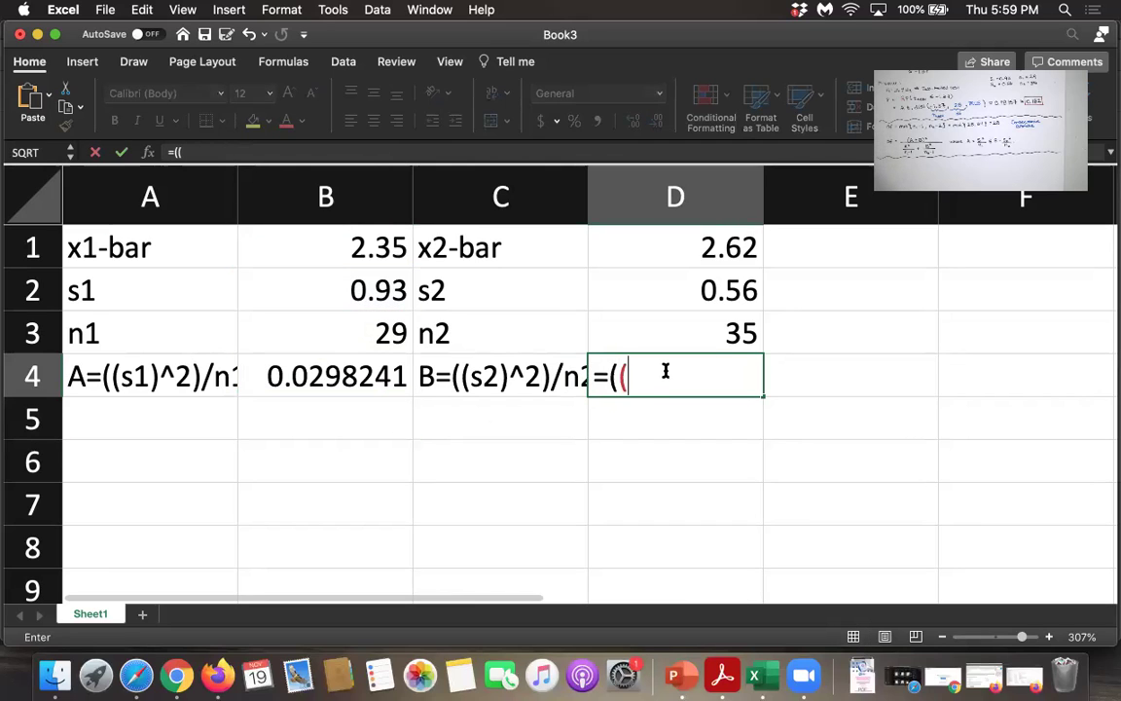
left_click(691, 302)
type("^")
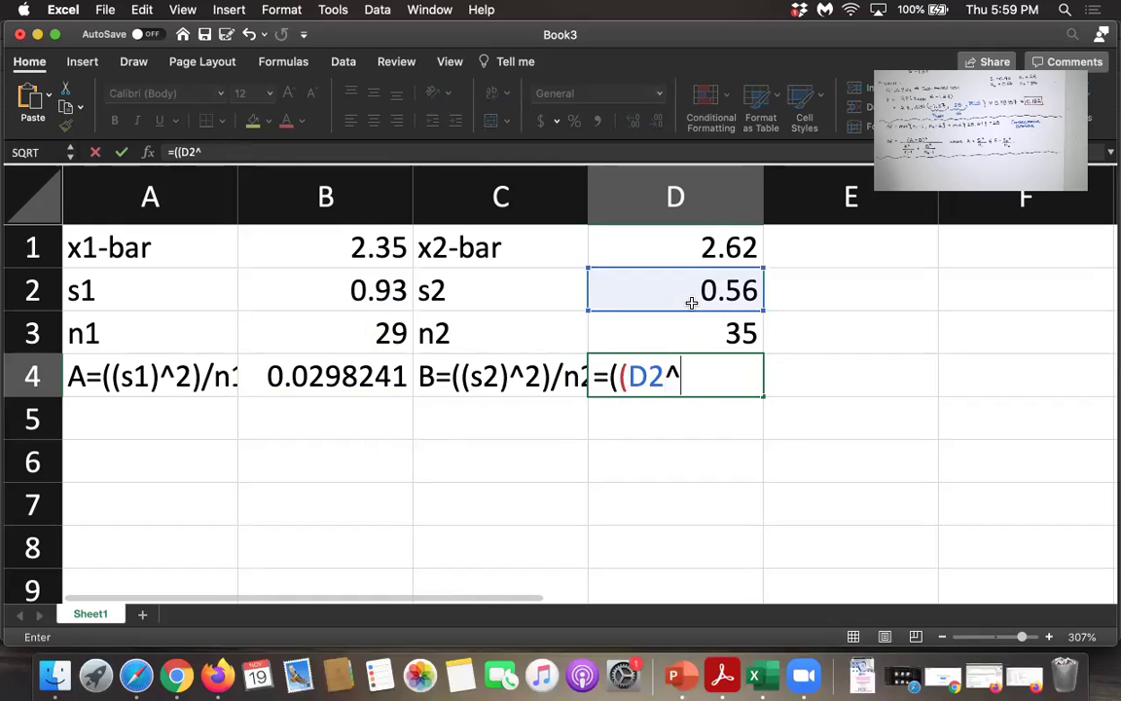
type("2)/")
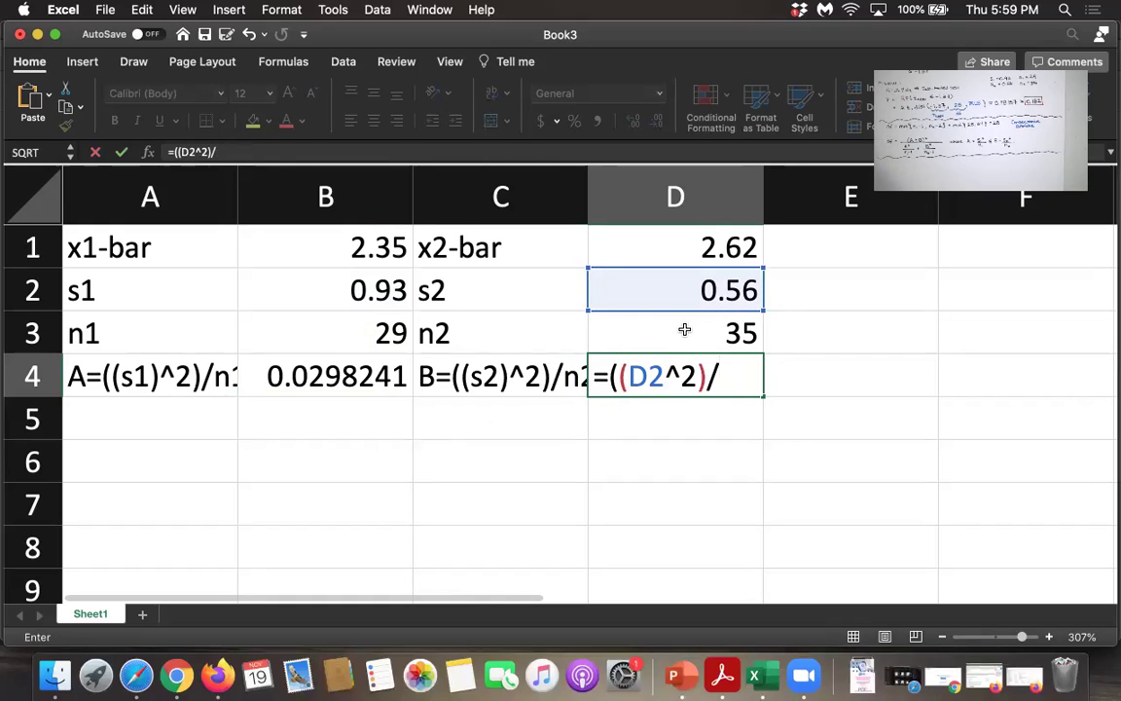
left_click(685, 330)
type(")")
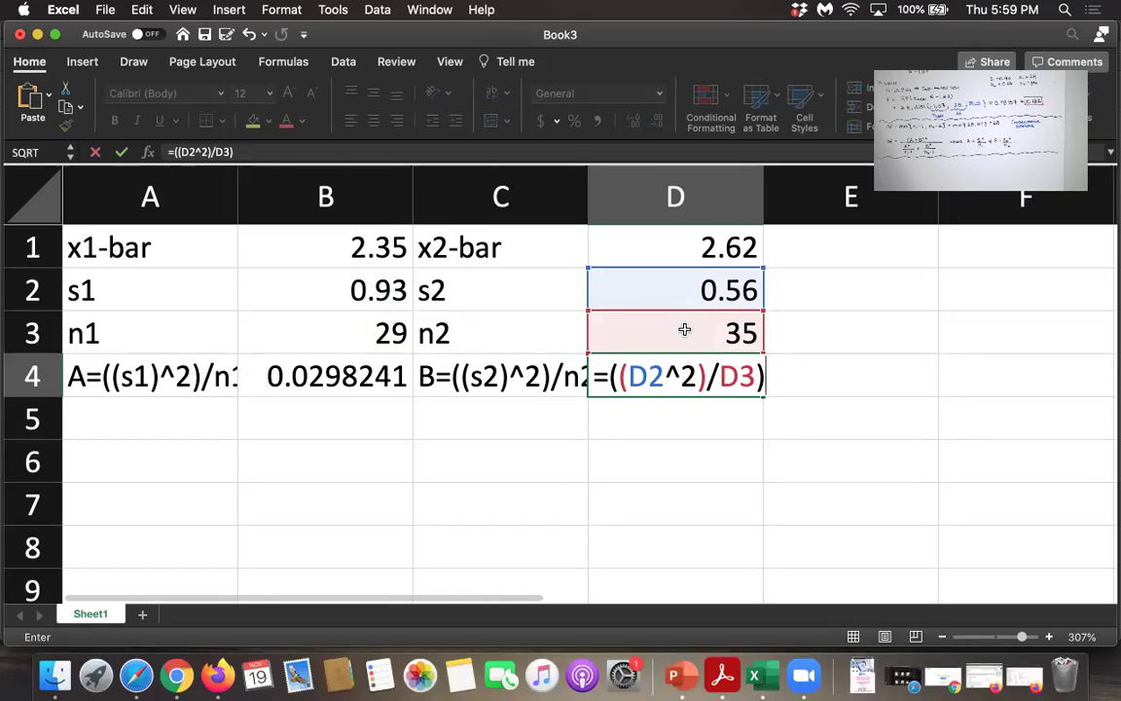
key("Return")
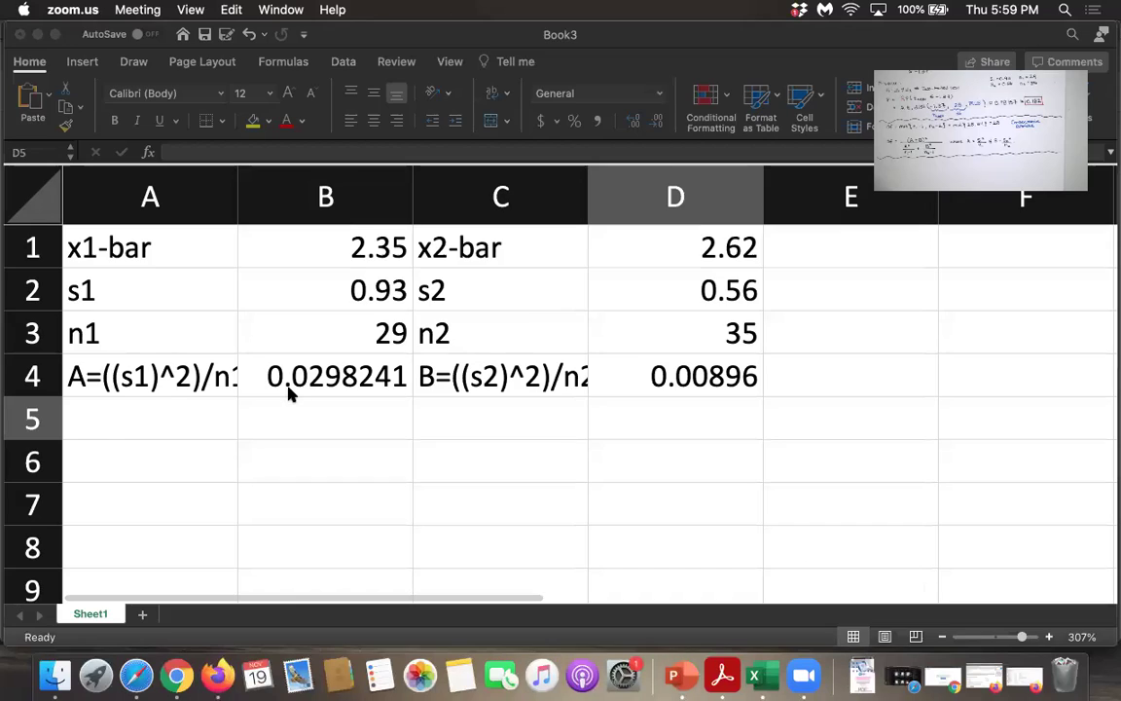
Label cell A5 as numerator and calculate it in B5 with =(B4+D4)^2
left_click(102, 417)
type("numeratior")
key("Tab")
type("=")
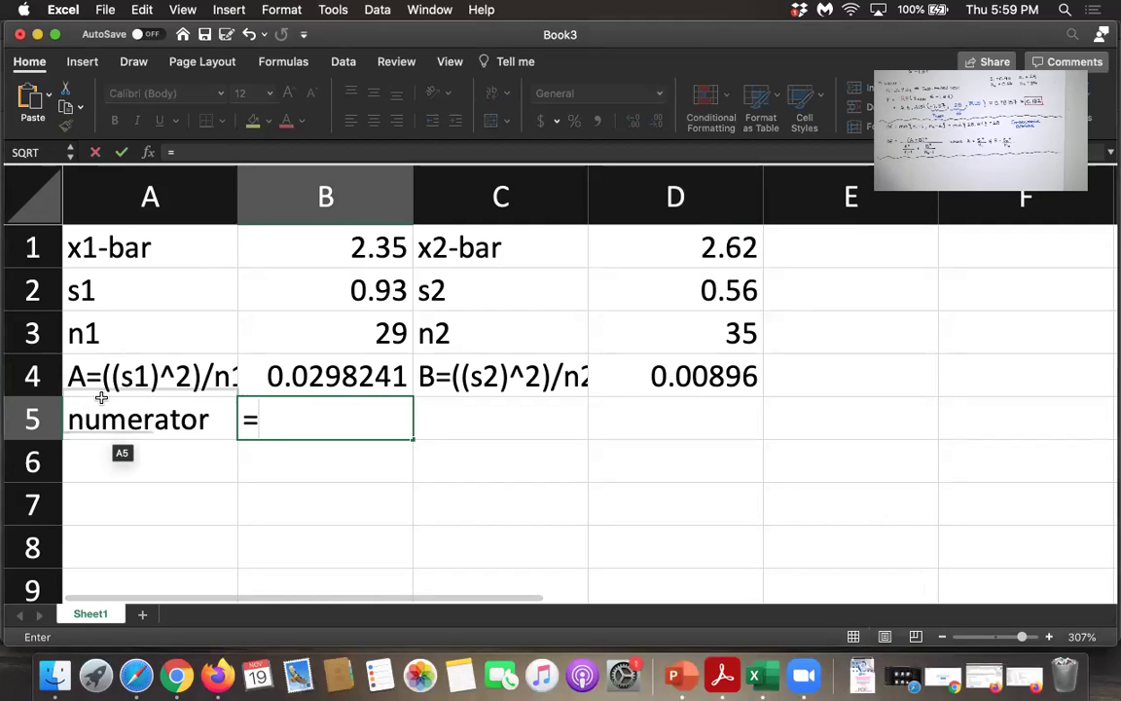
type("(")
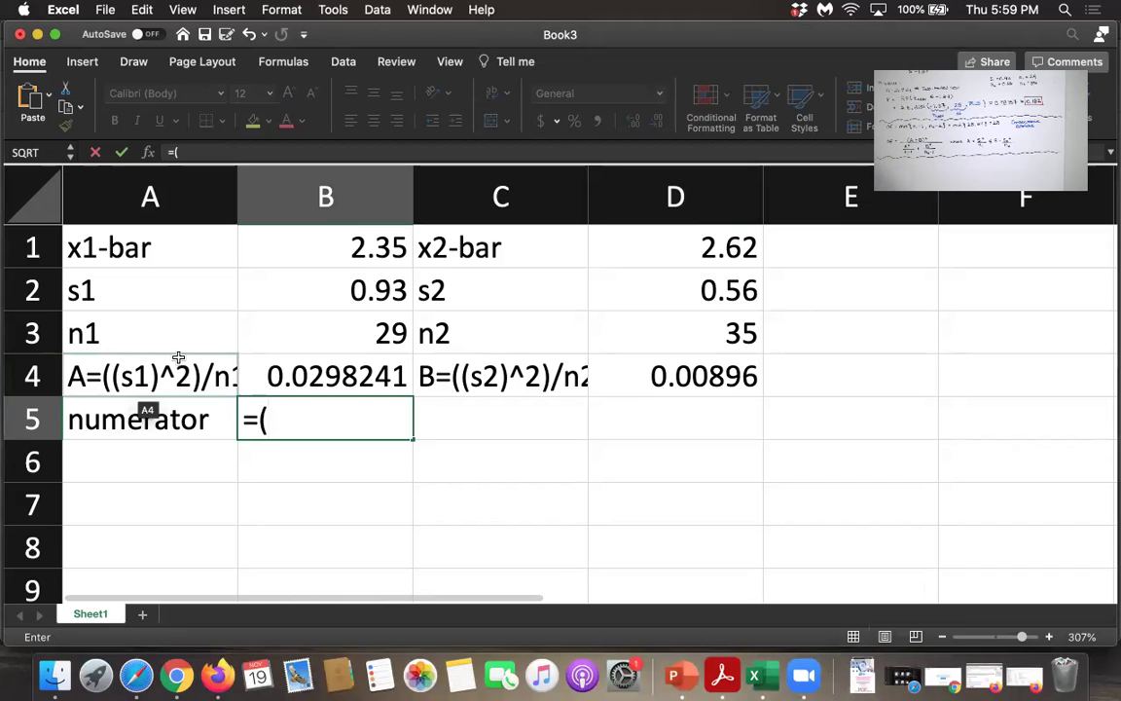
left_click(304, 375)
type("+")
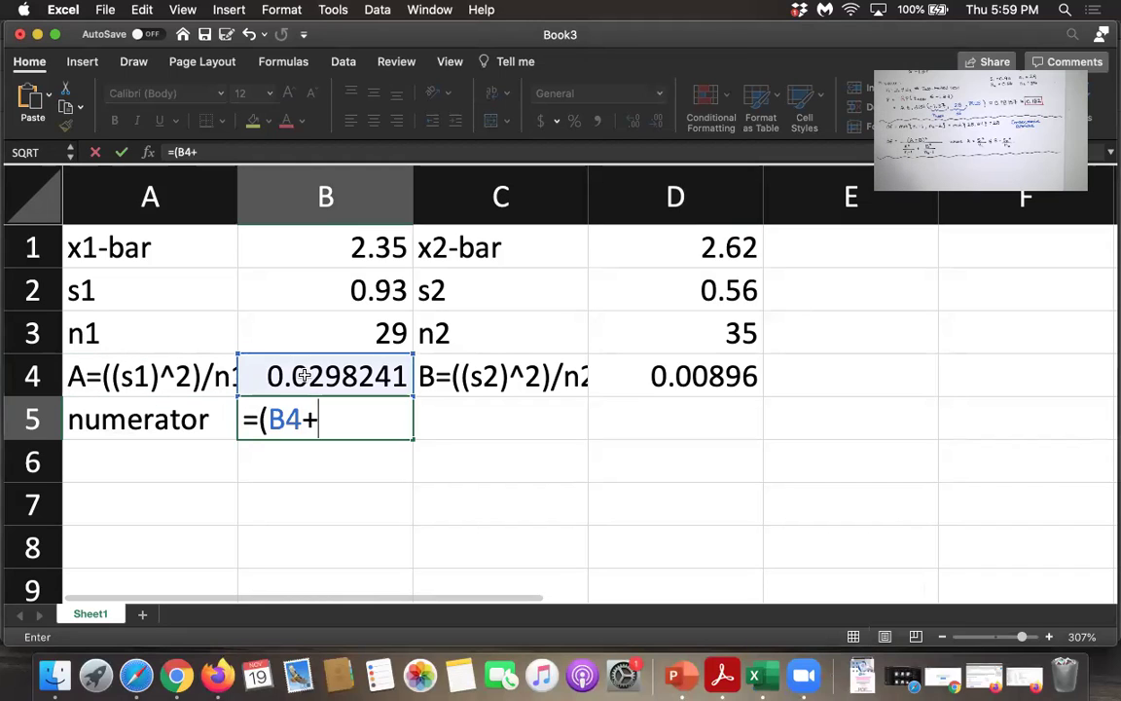
left_click(660, 379)
type(")^2")
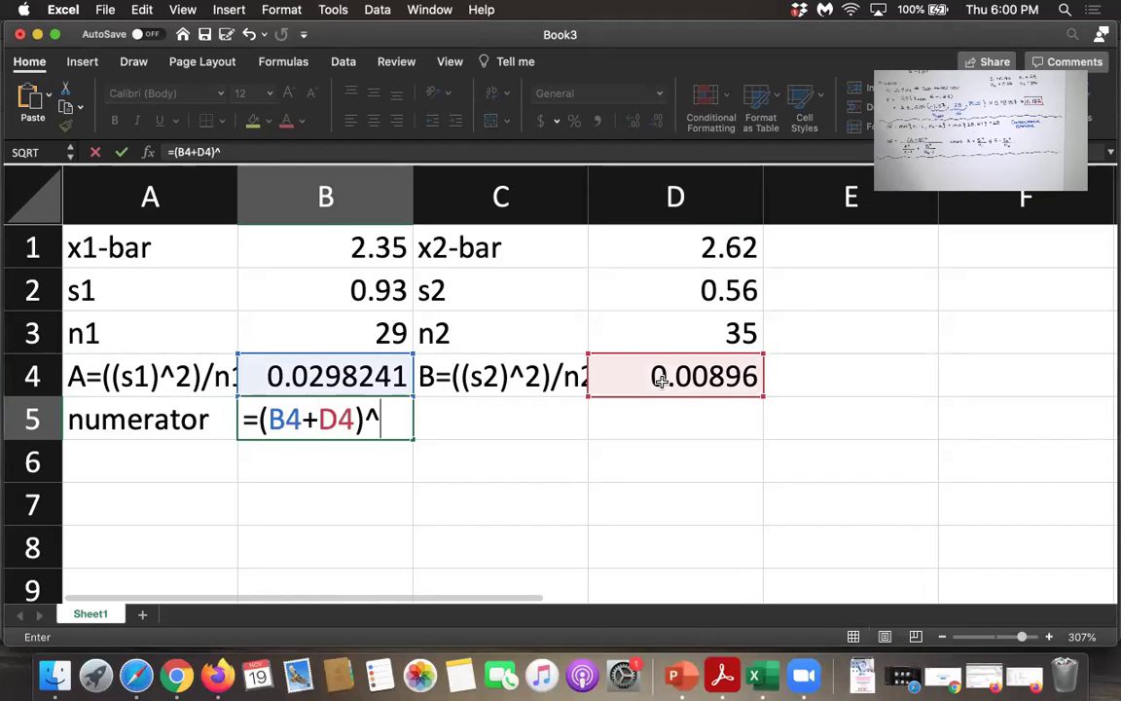
key("Return")
Label cell A6 as denominator
key("Left")
type("d")
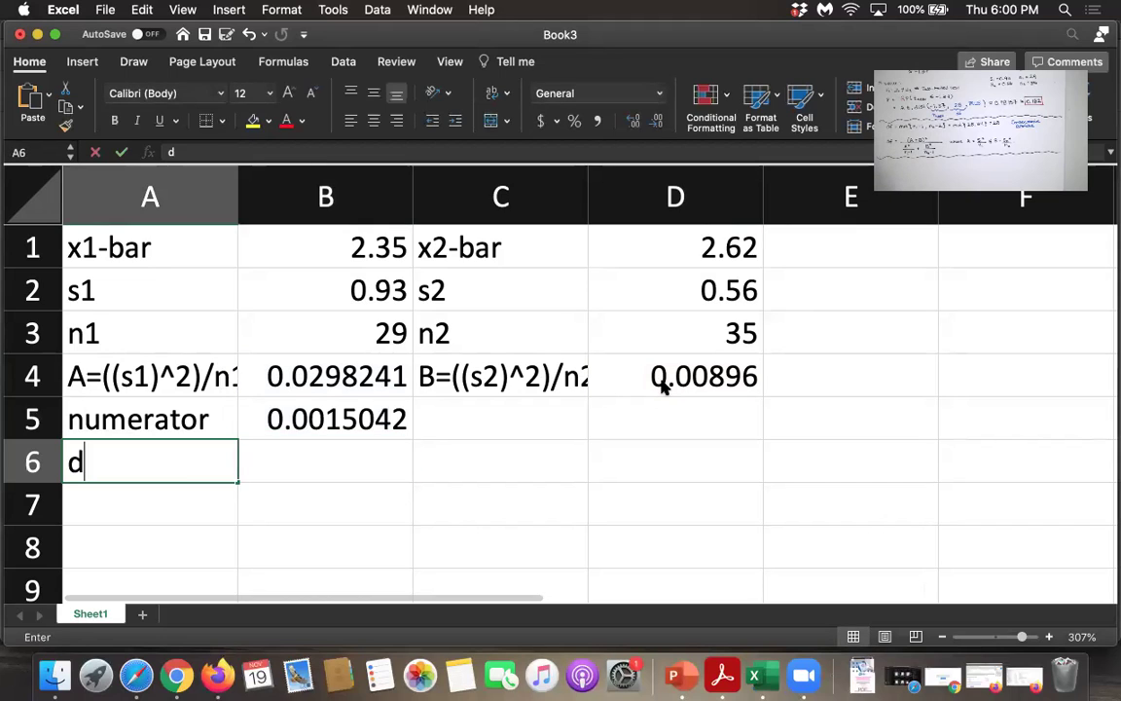
type("enominator")
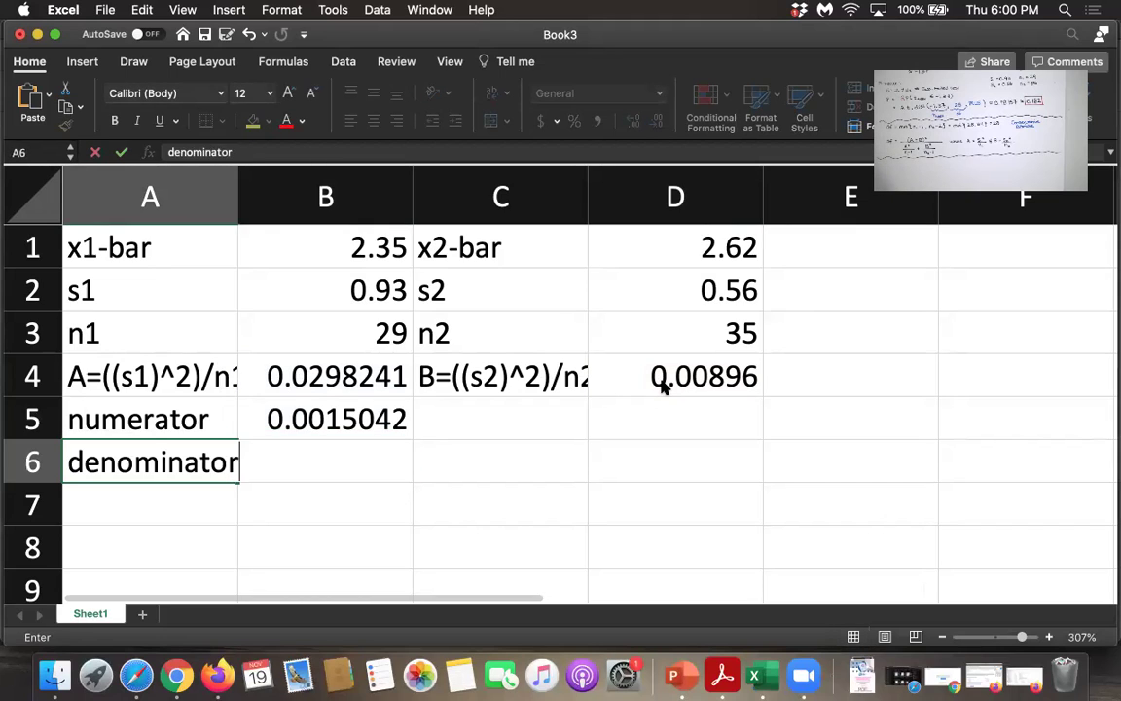
key("Tab")
Calculate the denominator in cell B6 with the formula =(B4^2)/(B3-1)+(D4^2)/(D3-1)
type("=")
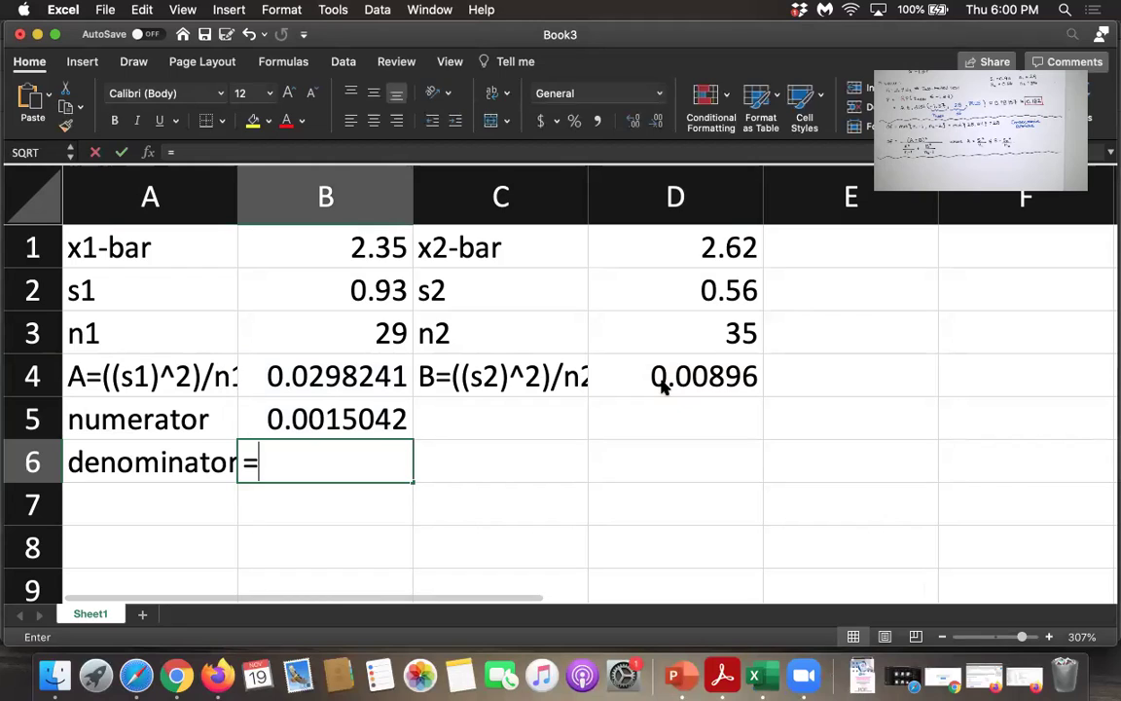
left_click(351, 377)
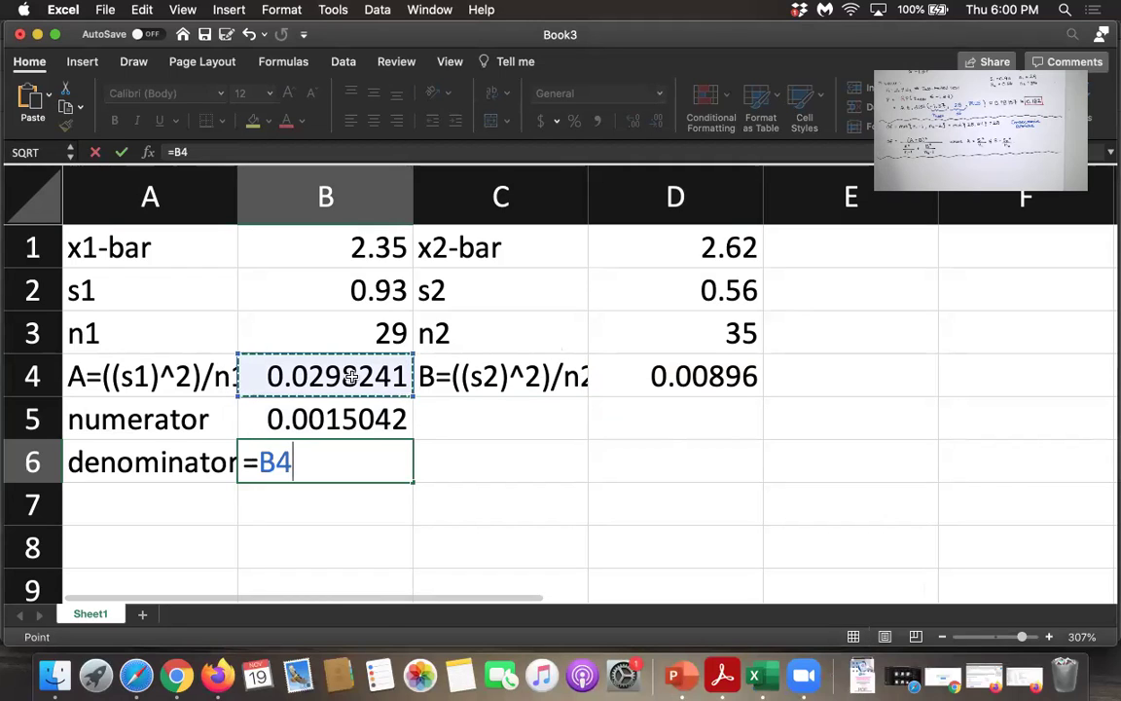
key("BackSpace")
key("BackSpace")
type("(")
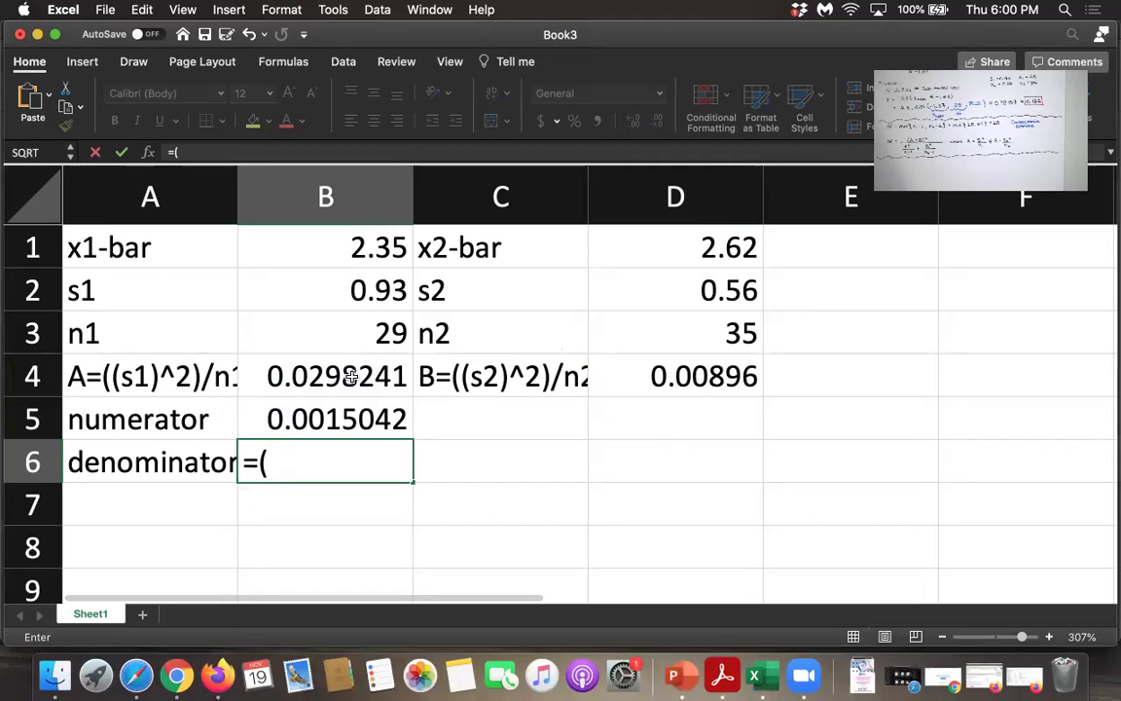
left_click(347, 376)
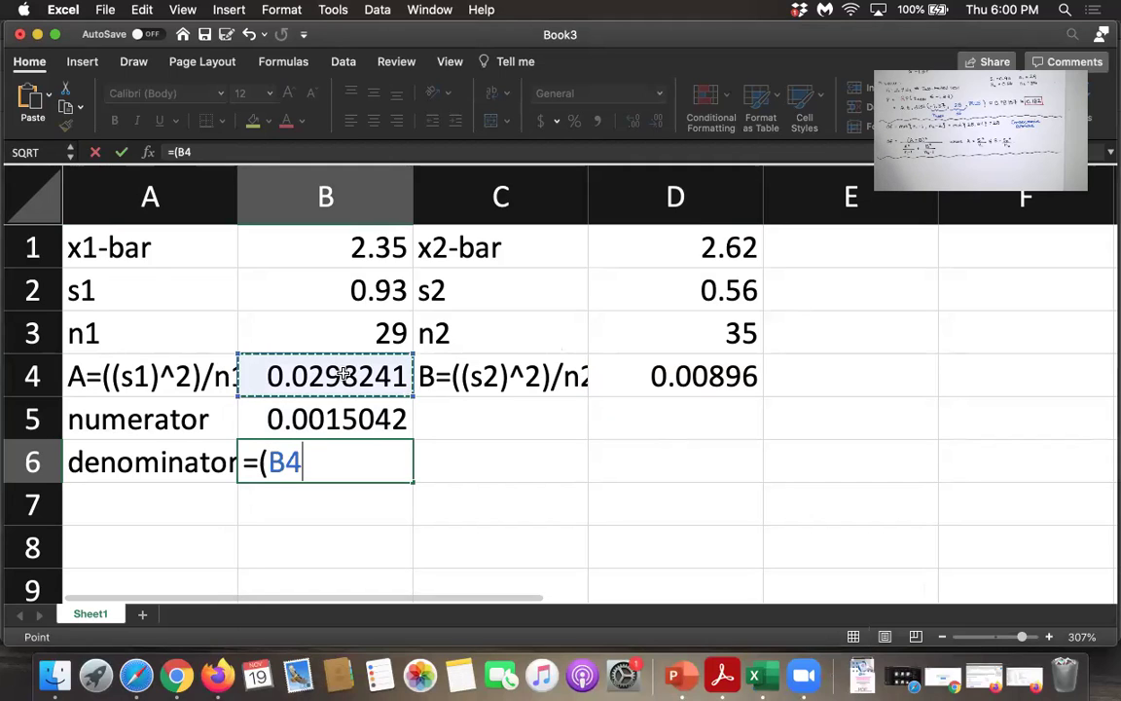
type("^2)/(")
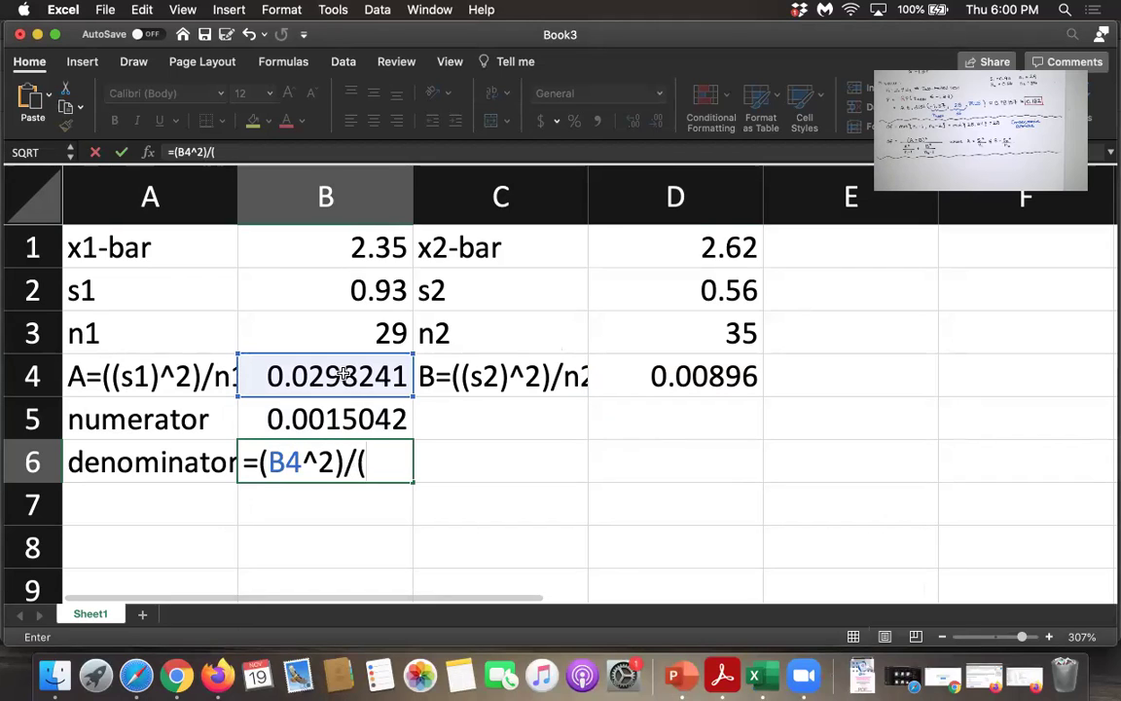
left_click(365, 331)
type("-1)+(")
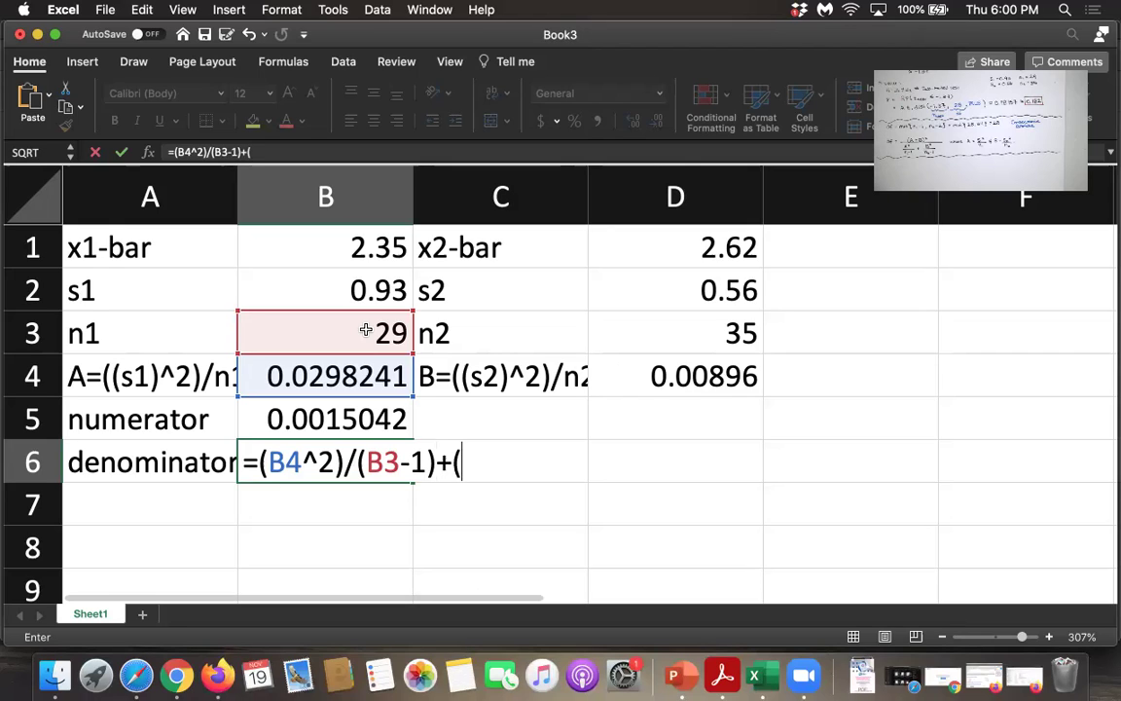
left_click(632, 380)
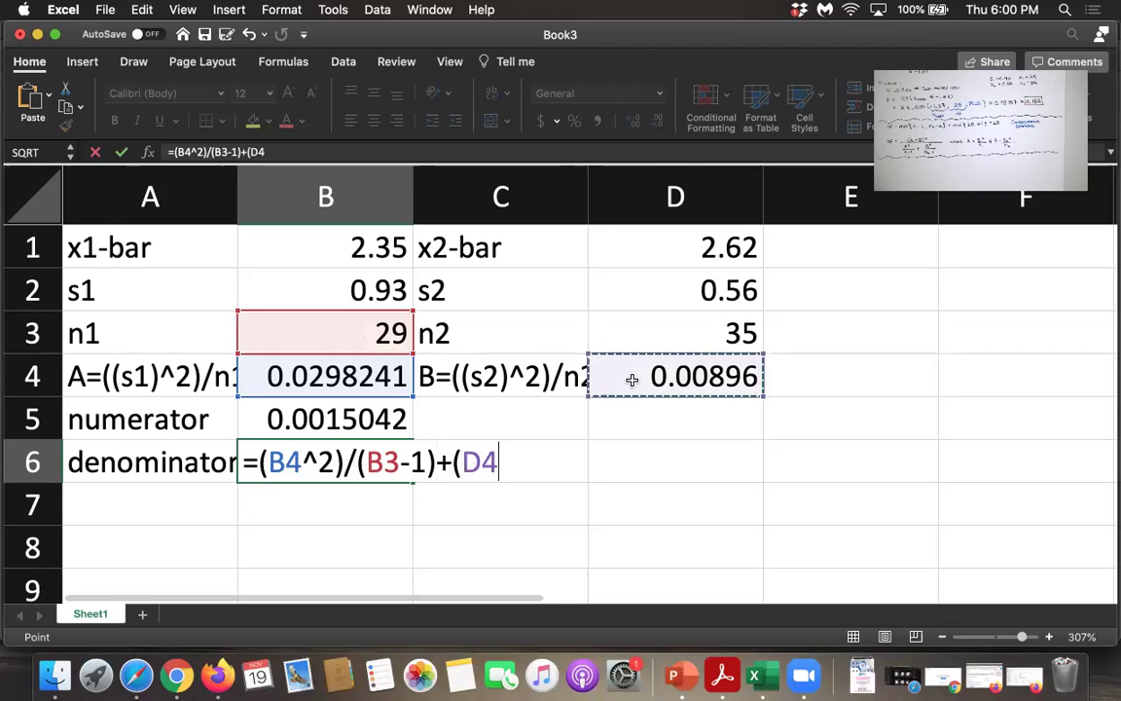
type("^2)/(")
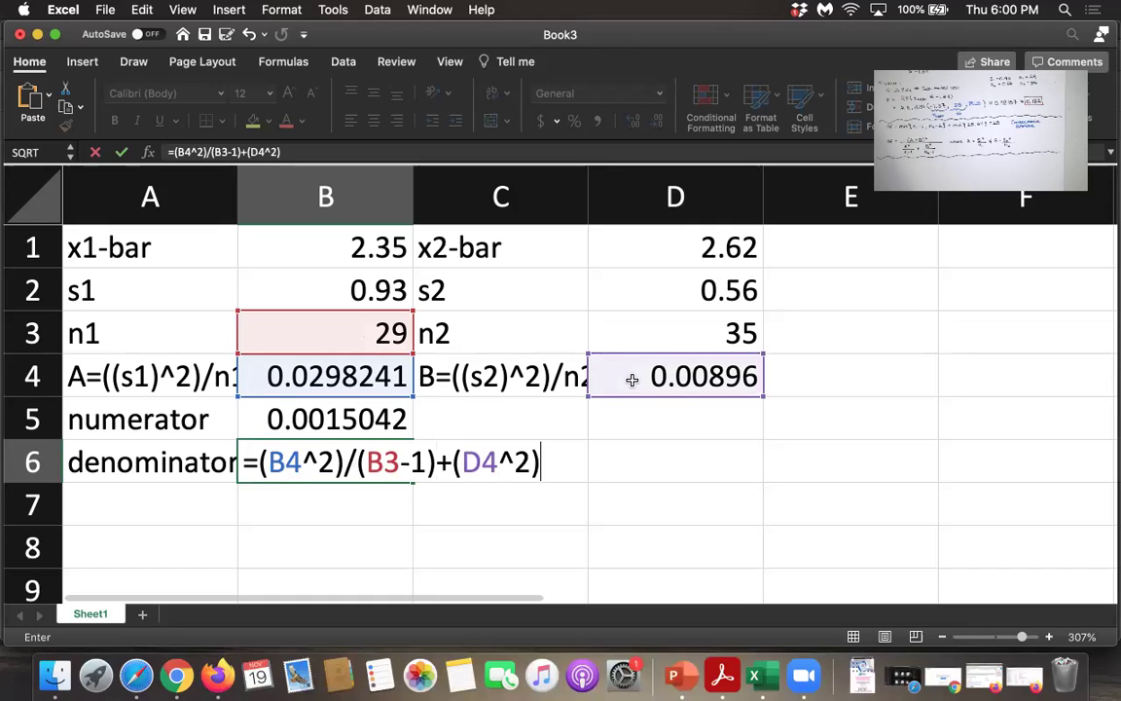
left_click(716, 336)
type("-1)")
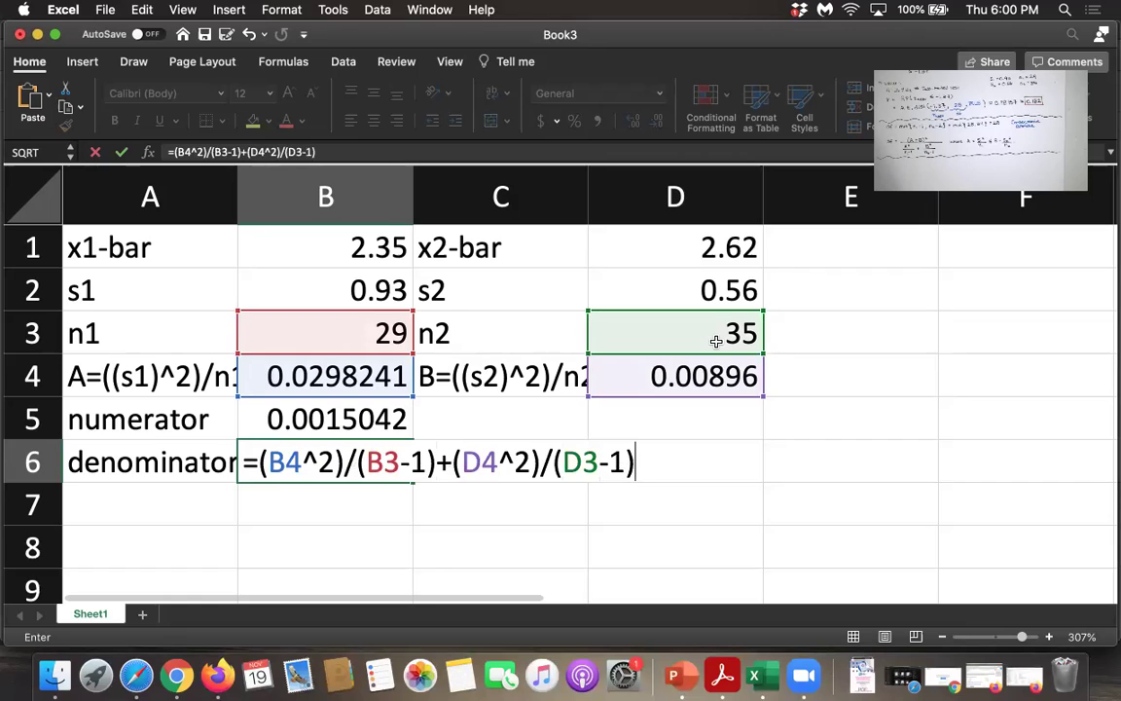
key("Return")
key("Up")
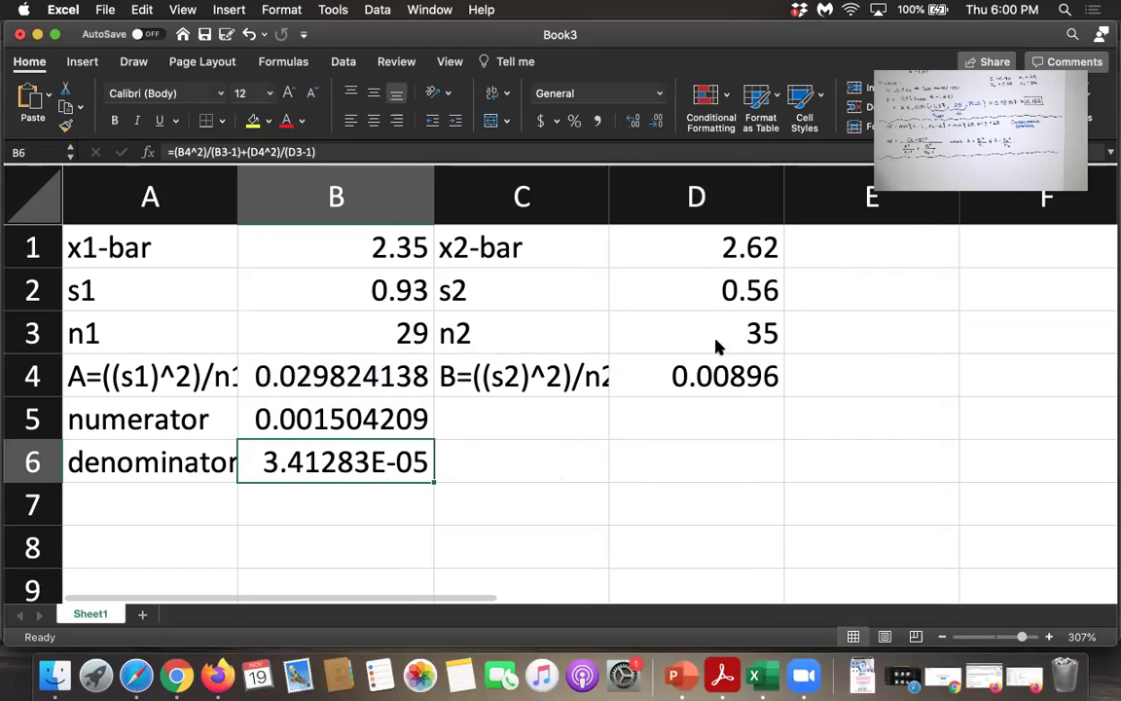
Label cell A7 as df and calculate the degrees of freedom in B7 with the formula =B5/B6
key("Down")
key("Left")
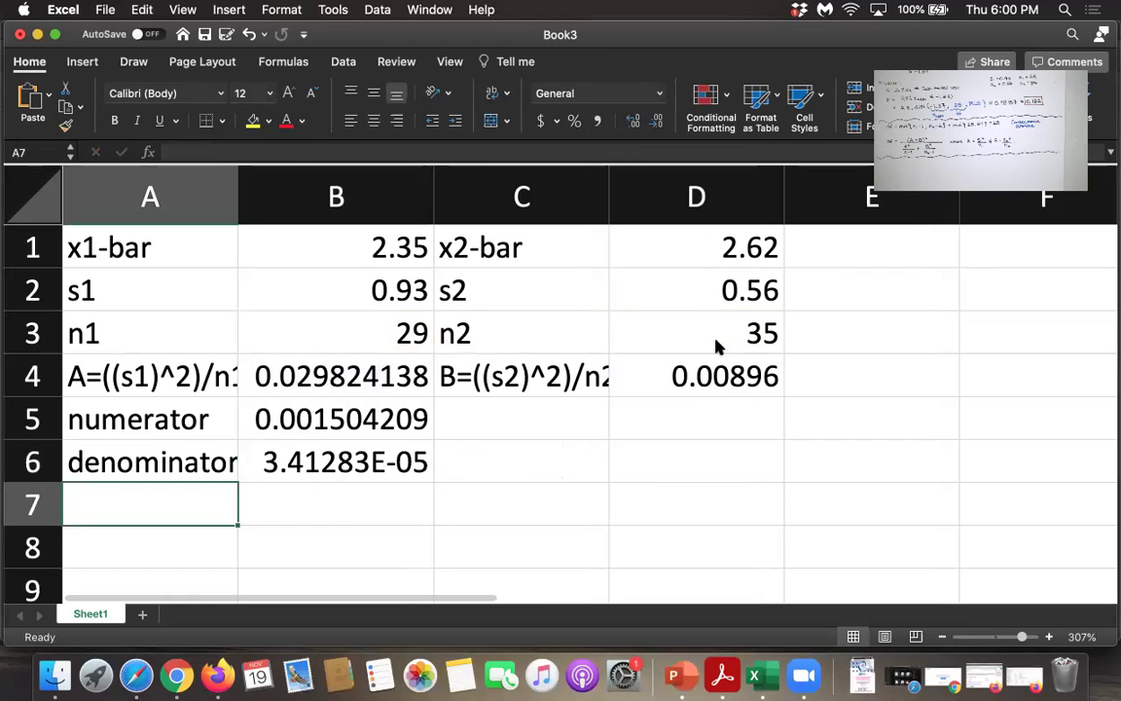
type("df")
key("Right")
type("=")
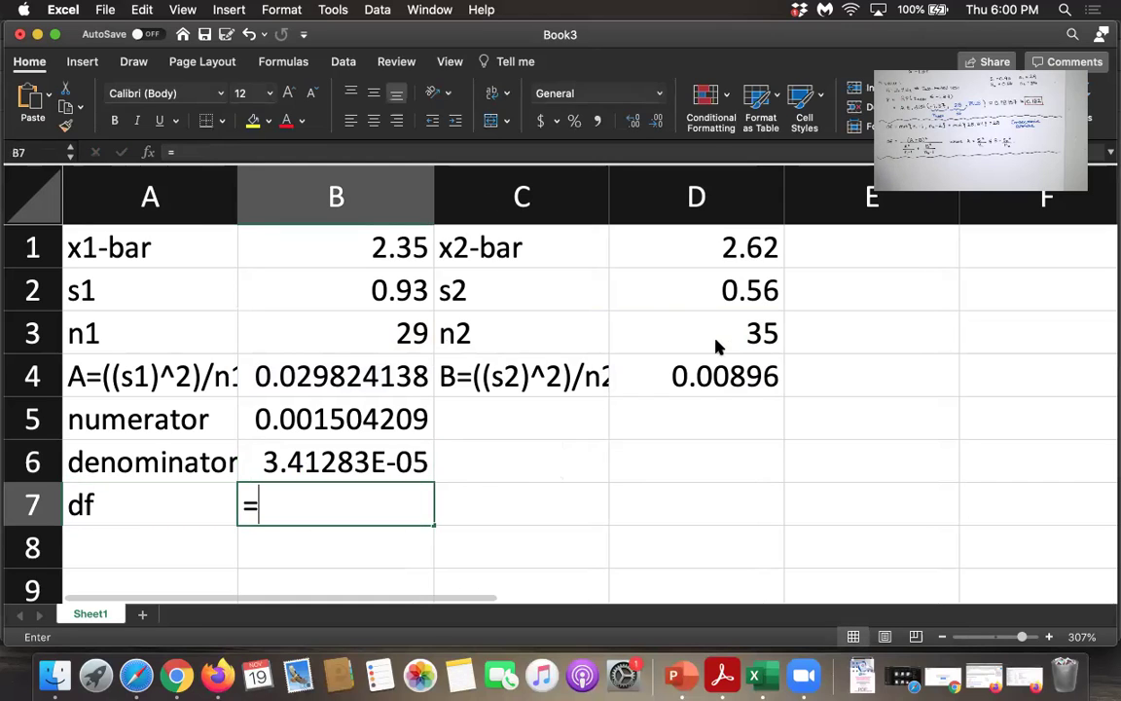
left_click(378, 417)
type("/")
left_click(384, 457)
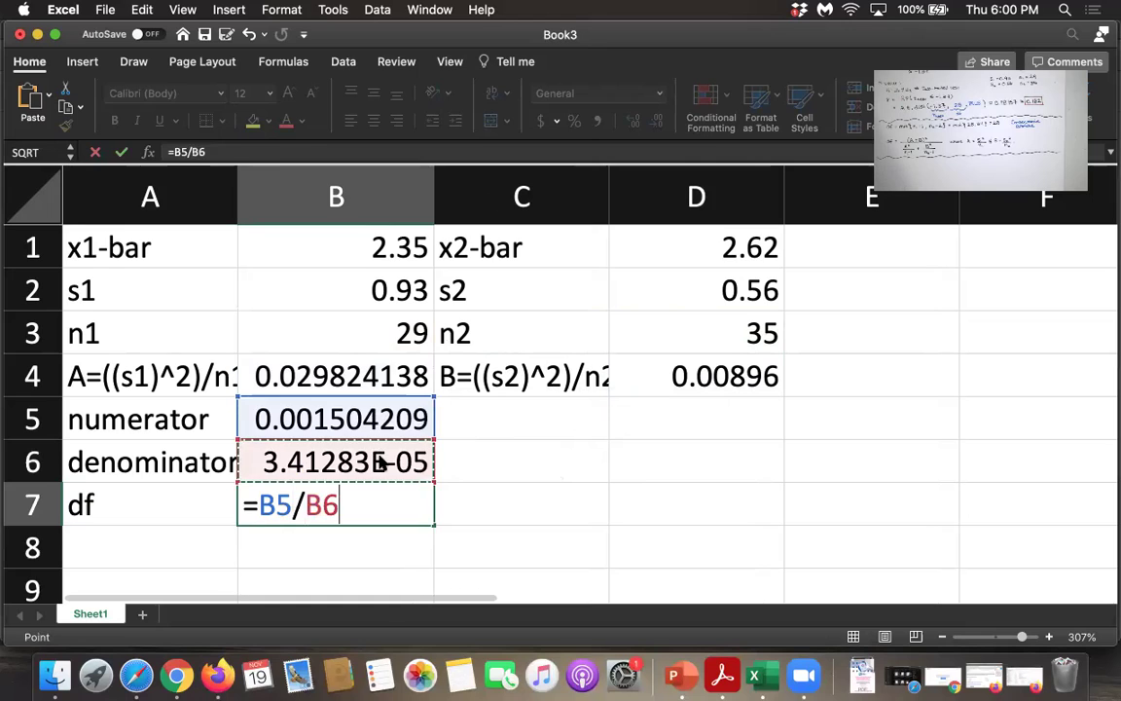
key("Return")
key("Up")
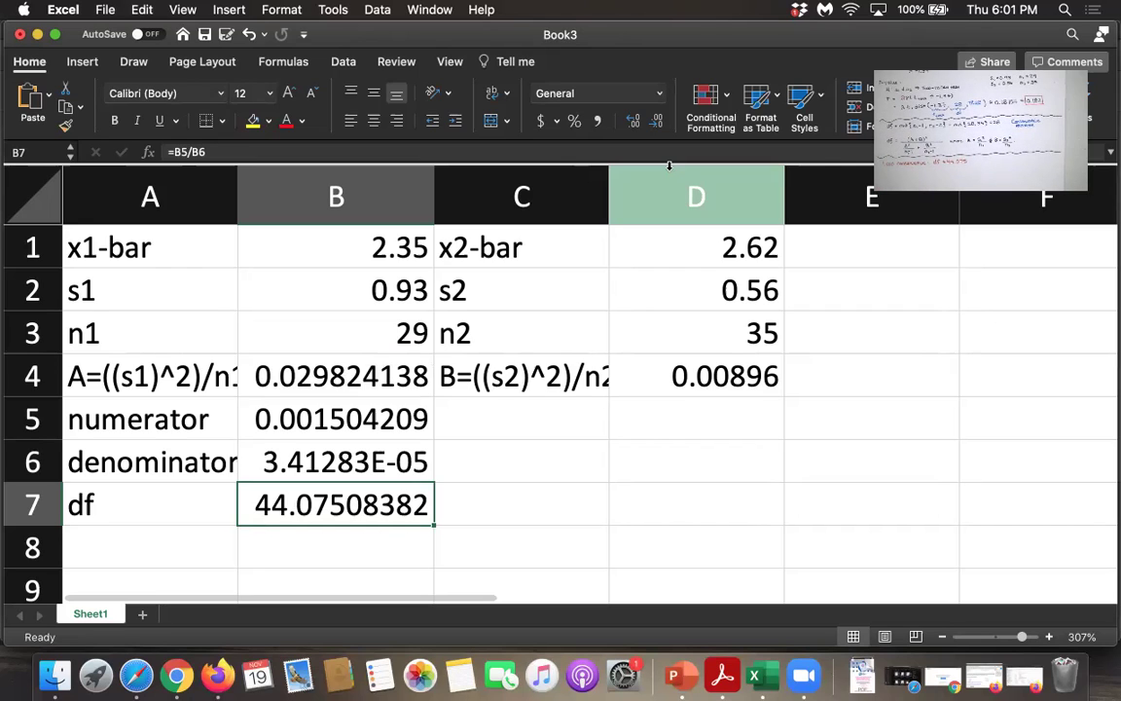
Calculate the two-tailed P-value in cell D7 with the formula =2*T.DIST(-1.37,B7,TRUE)
left_click(915, 414)
left_click(639, 500)
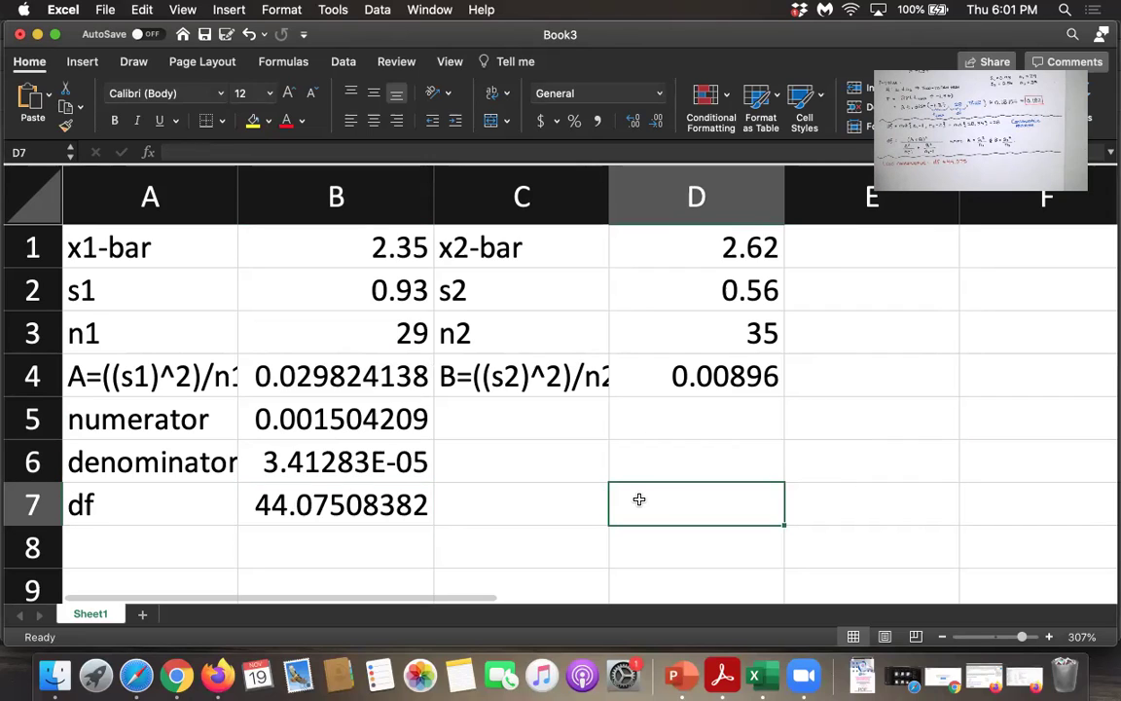
type("=2*t.")
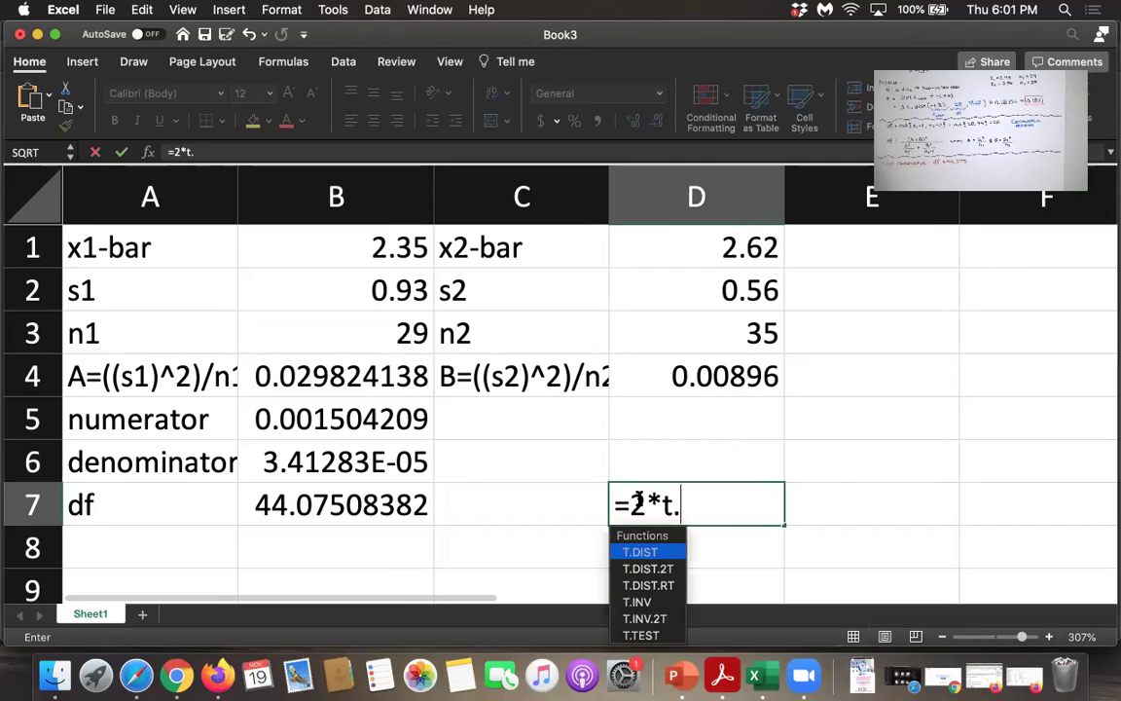
type("dist(")
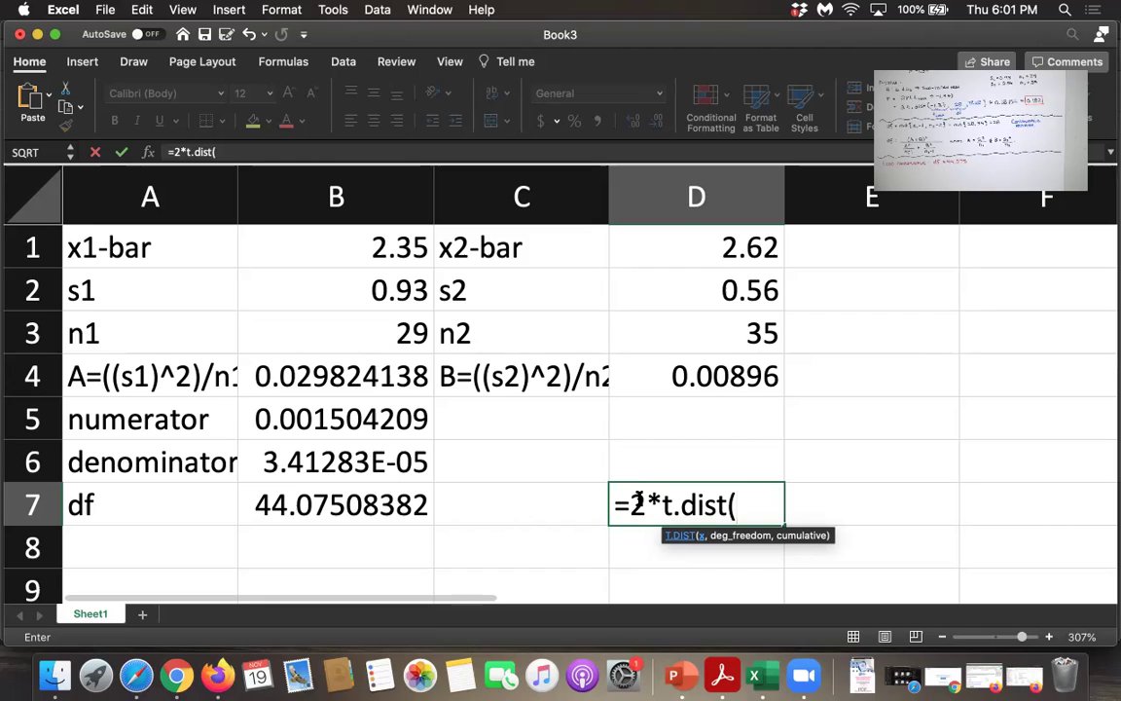
type("-1.37")
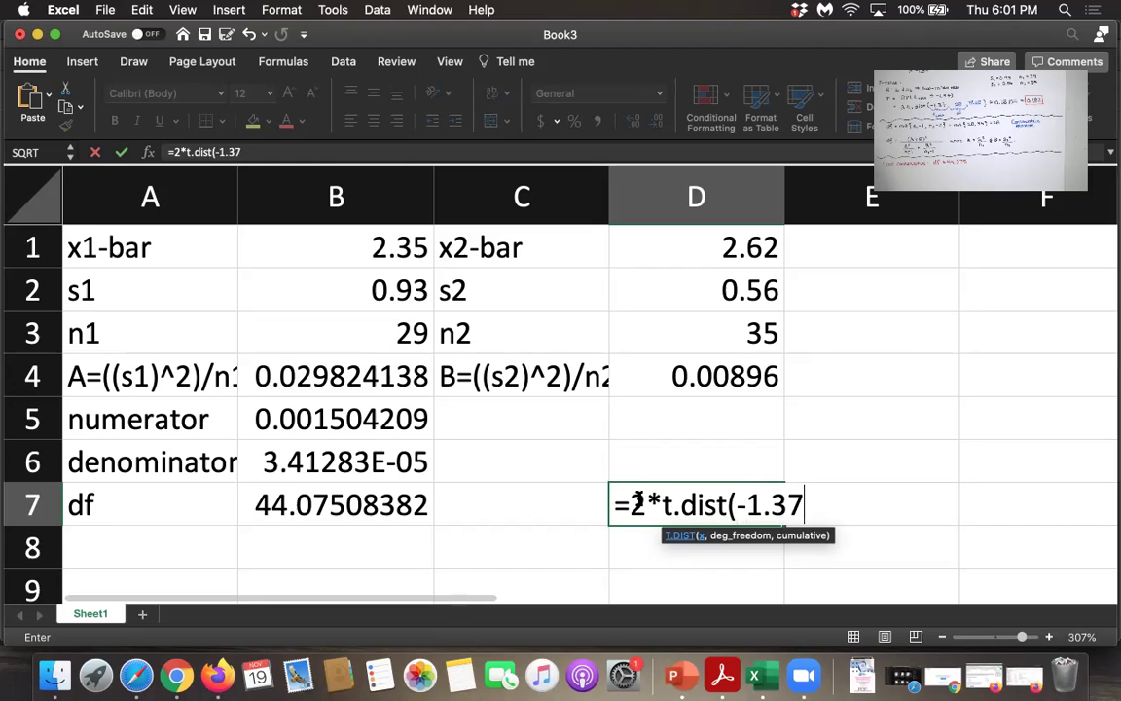
type(",")
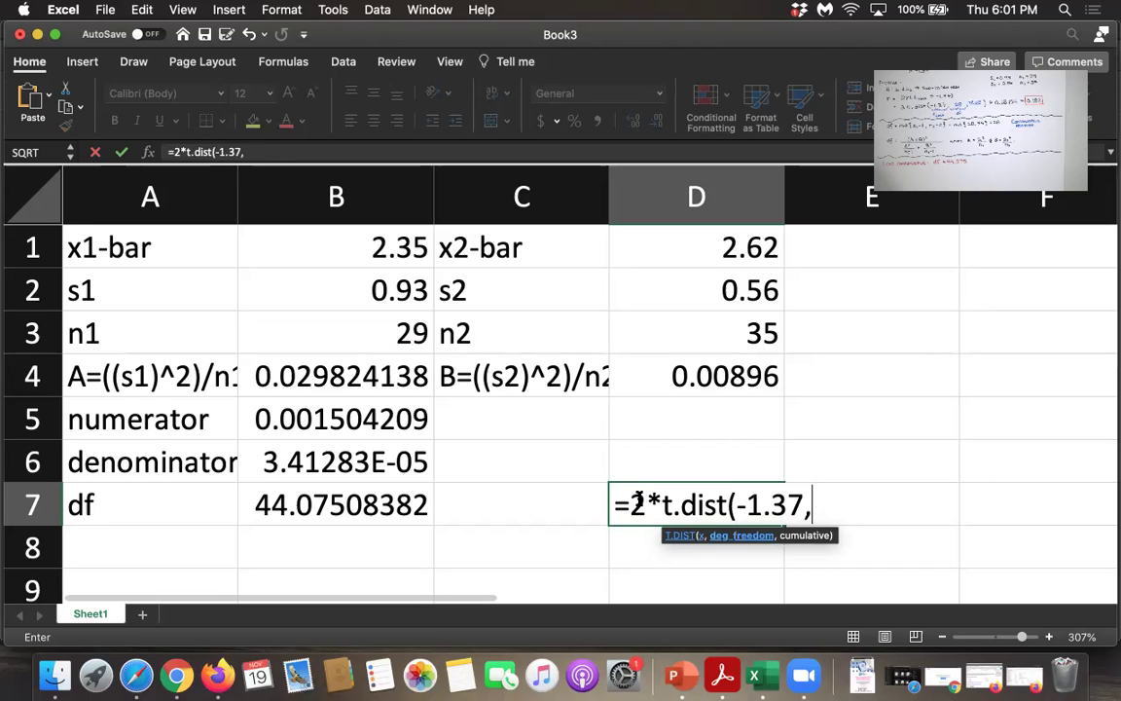
left_click(370, 497)
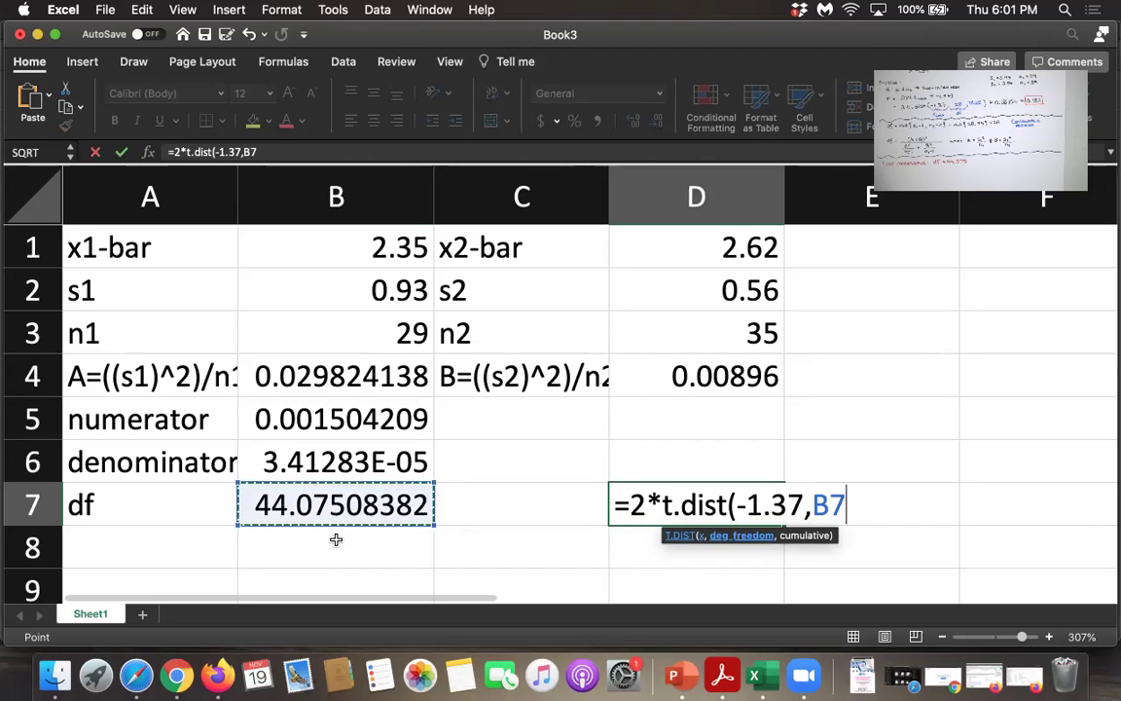
type(",")
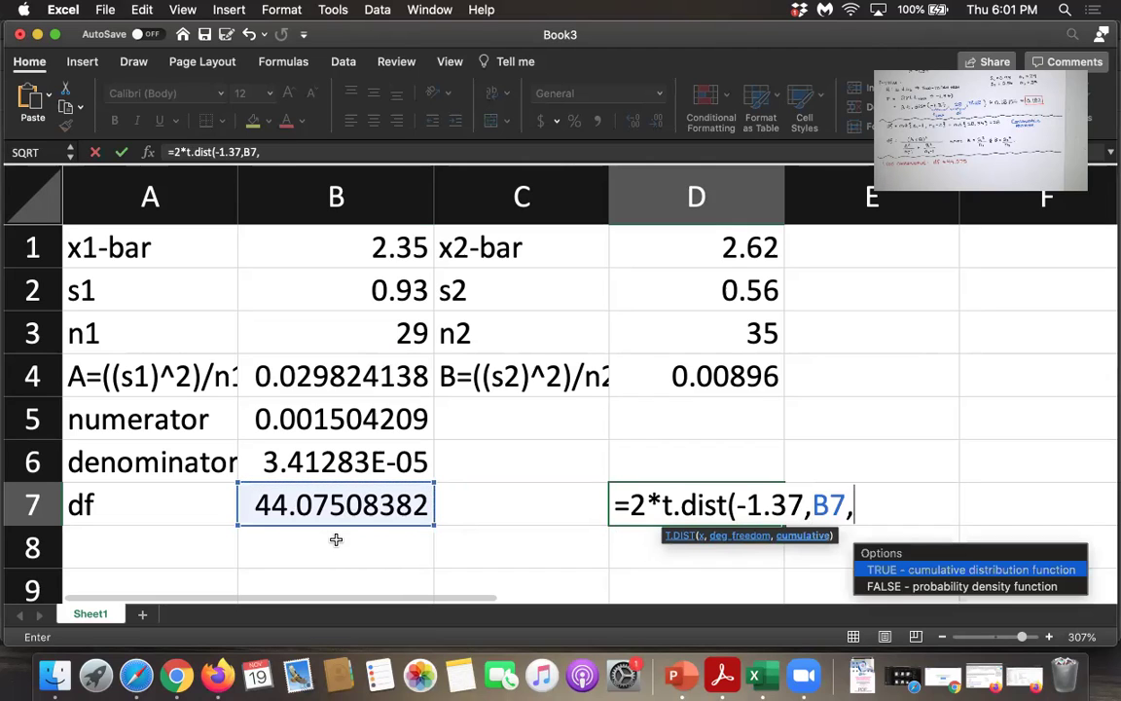
type("TRUE)")
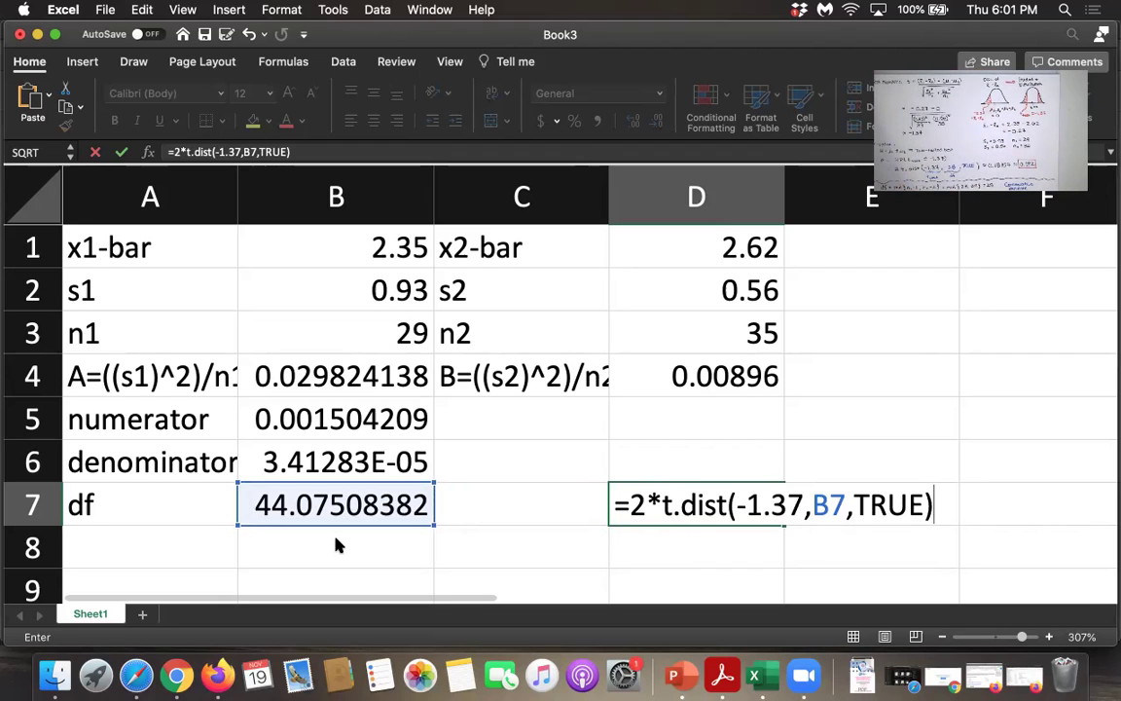
key("Return")
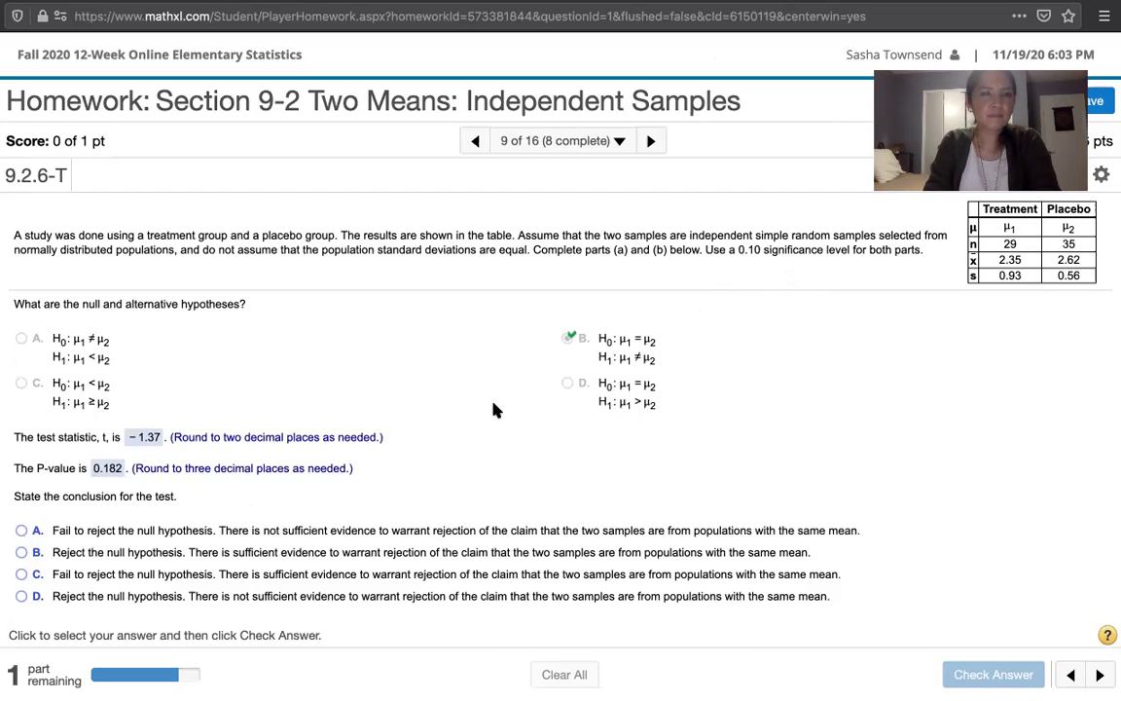
In MathXL, choose conclusion A, fail to reject the null hypothesis with not sufficient evidence, and check the answer
scroll(435, 357, "up", 1)
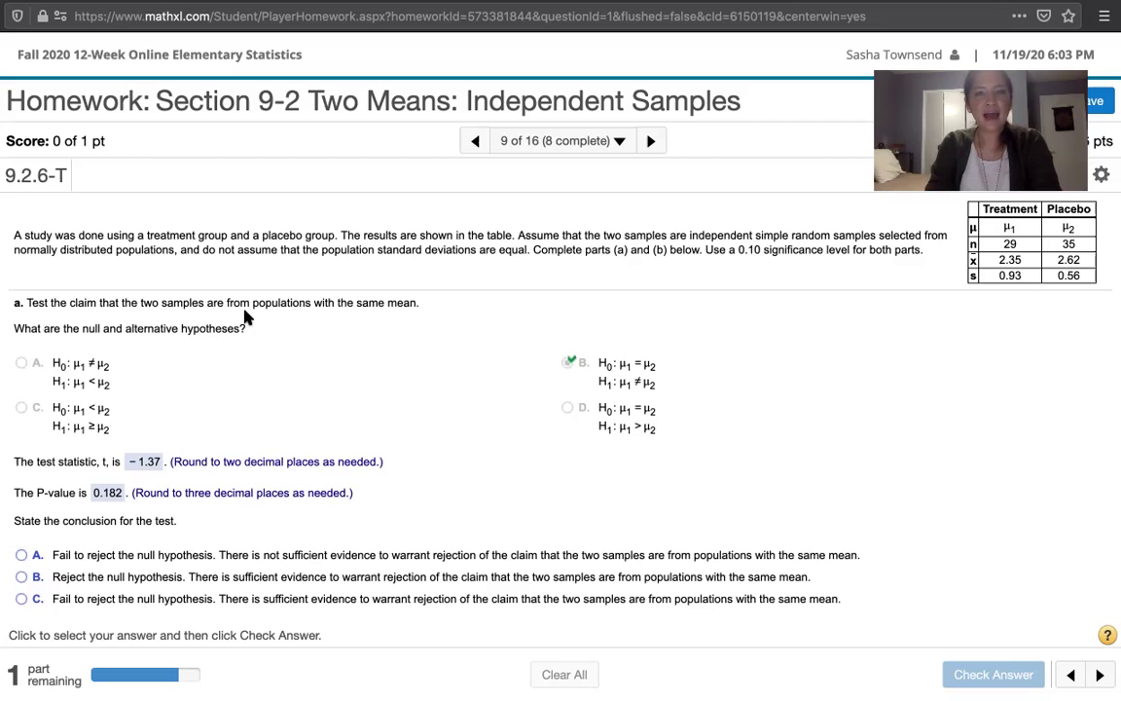
scroll(246, 317, "down", 1)
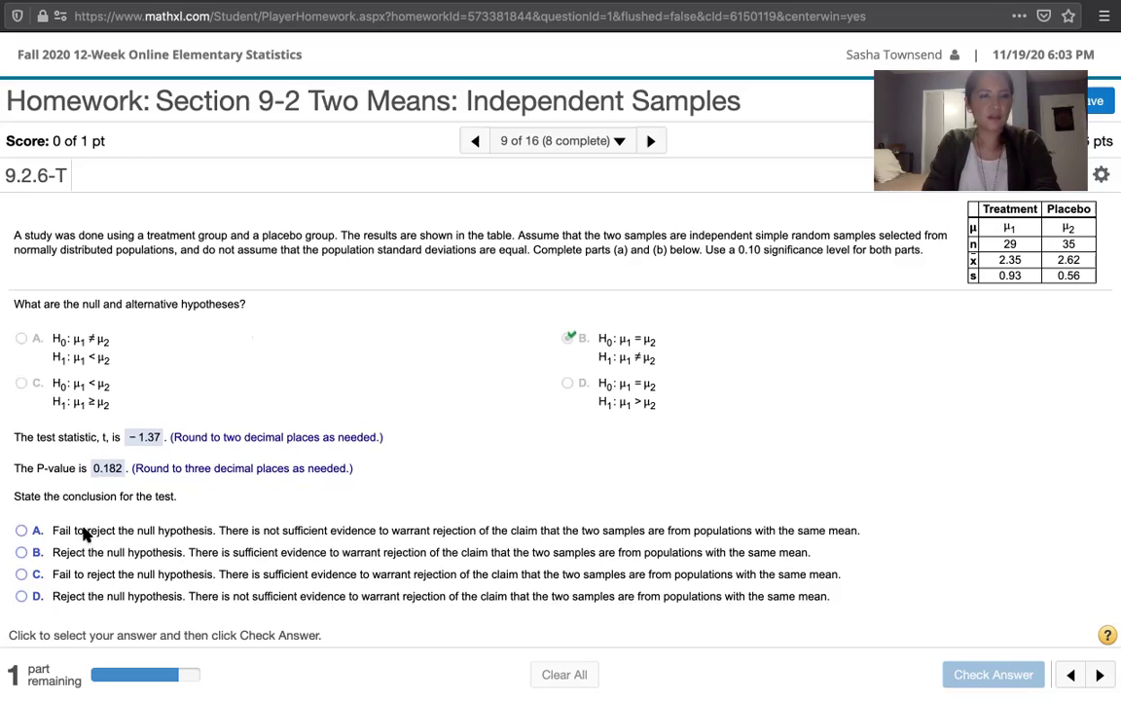
left_click(23, 530)
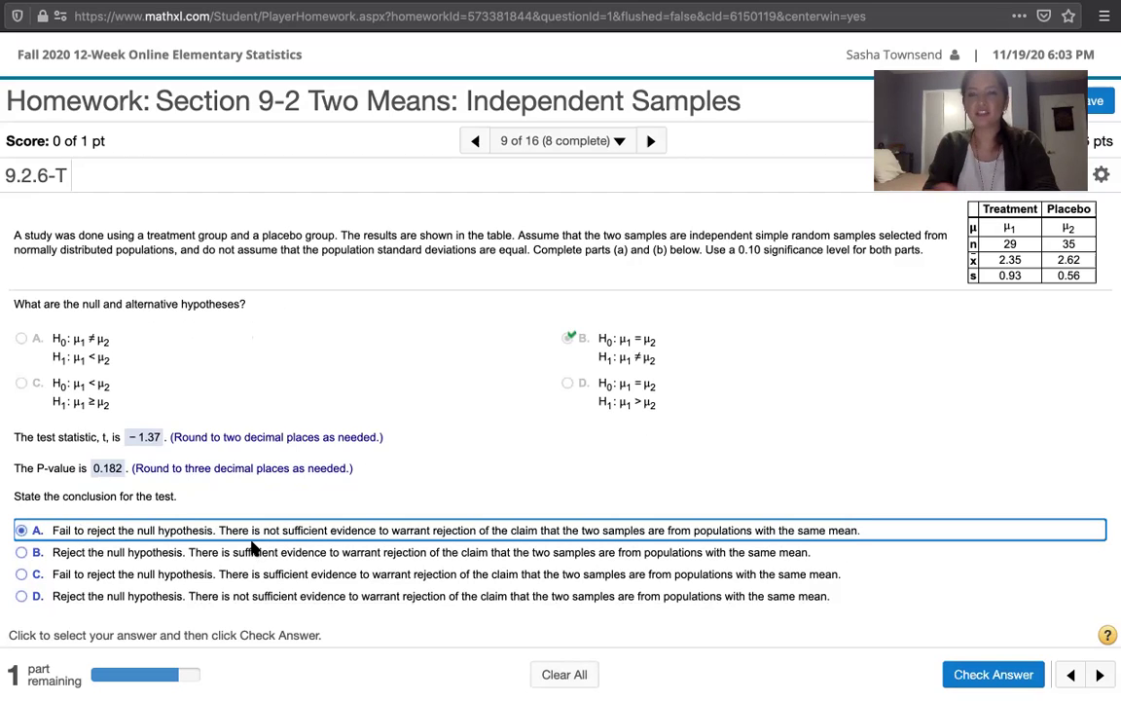
left_click(986, 674)
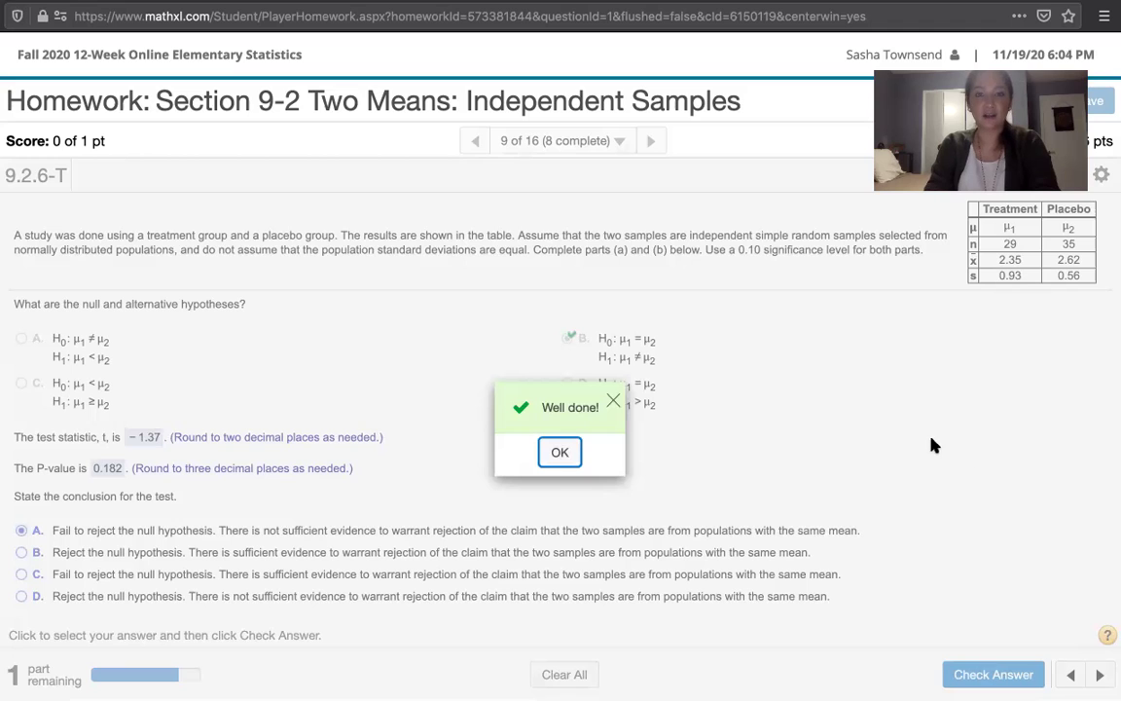
left_click(564, 453)
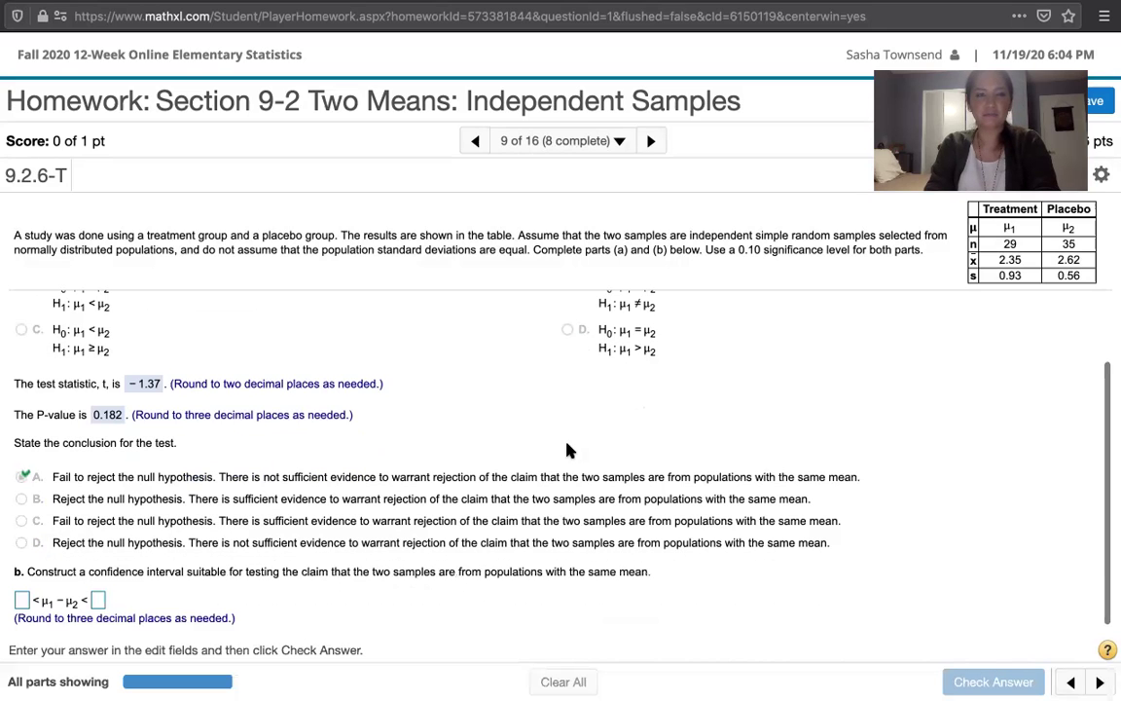
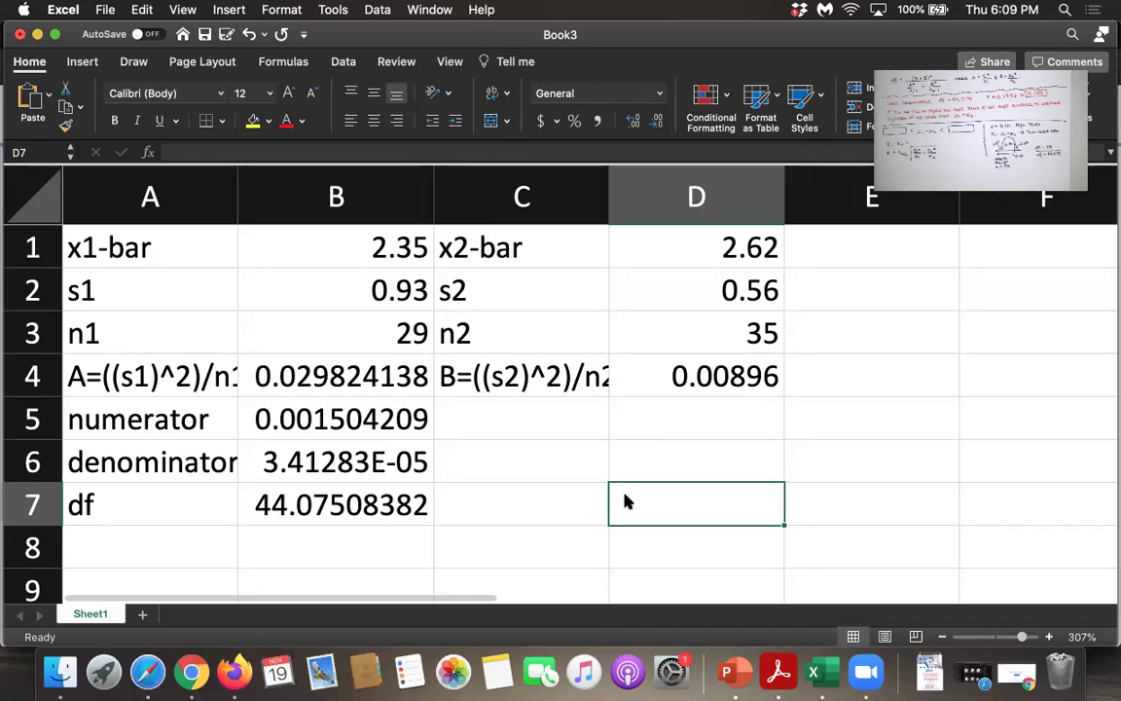
In Excel, calculate the critical t value in cell D7 with the formula =T.INV(0.95,28)
type("=")
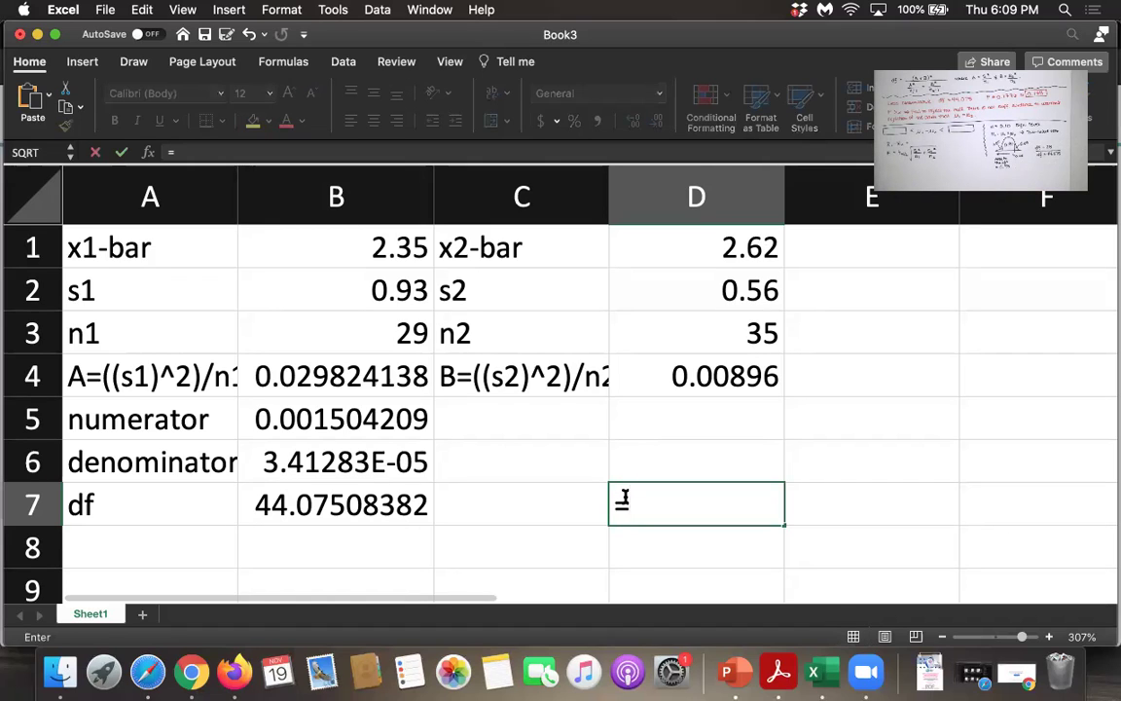
type("t")
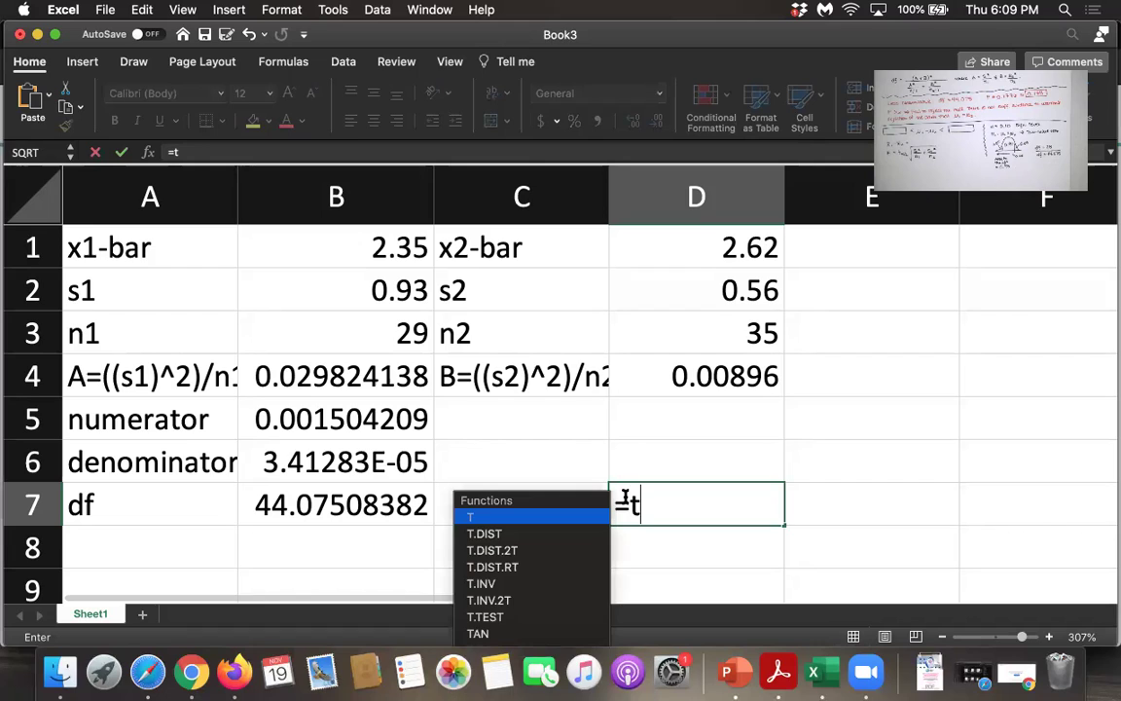
type(".")
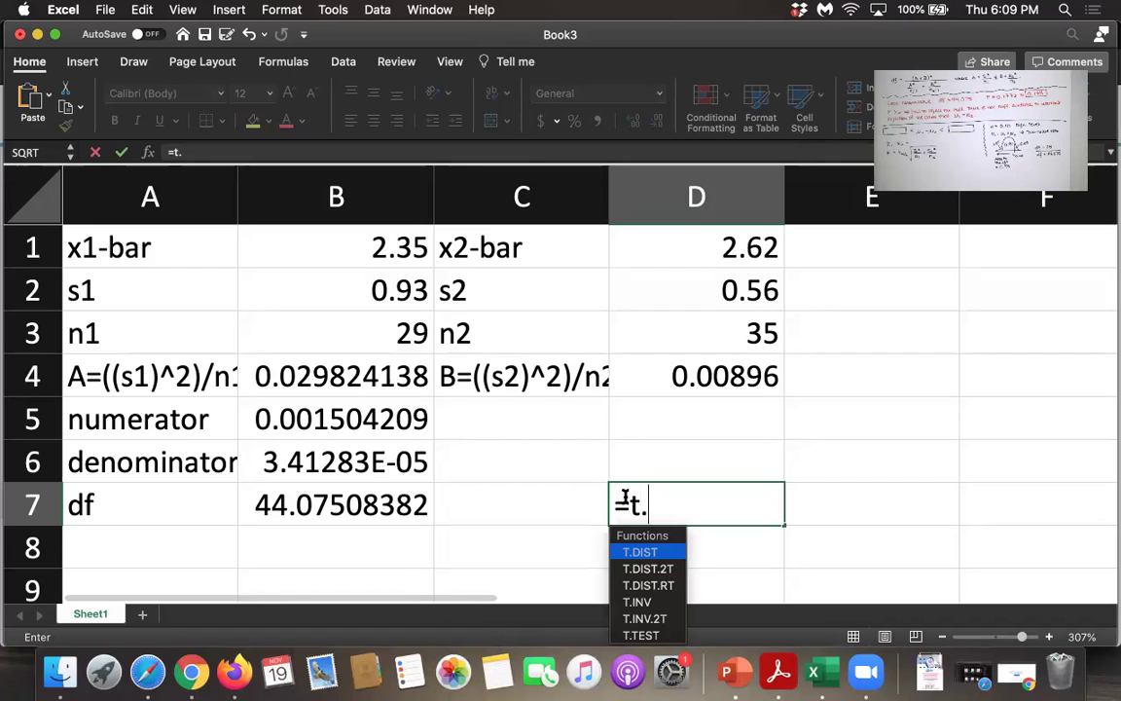
double_click(642, 601)
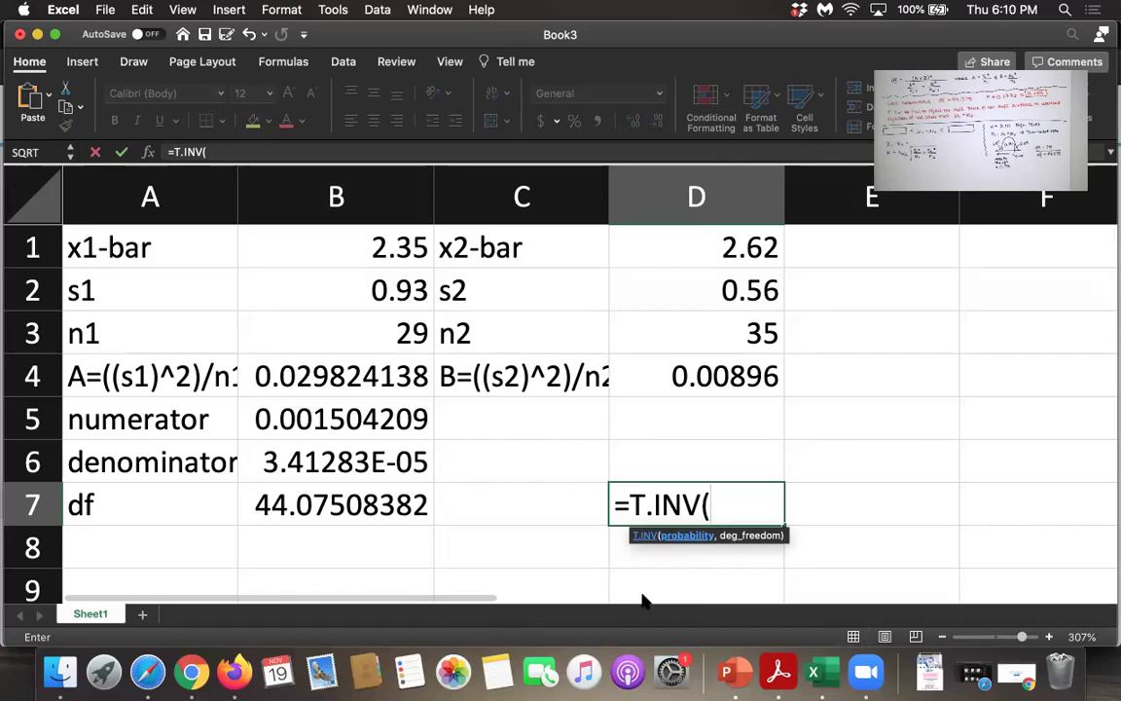
type("0.95,")
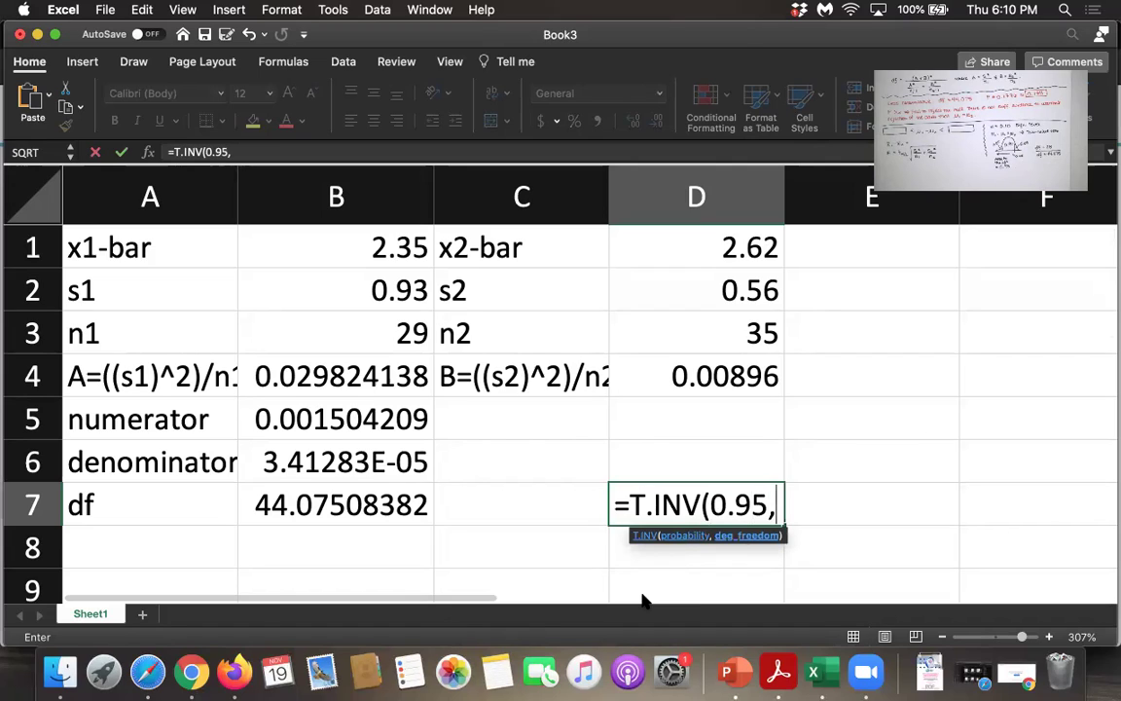
type("28)")
key("Return")
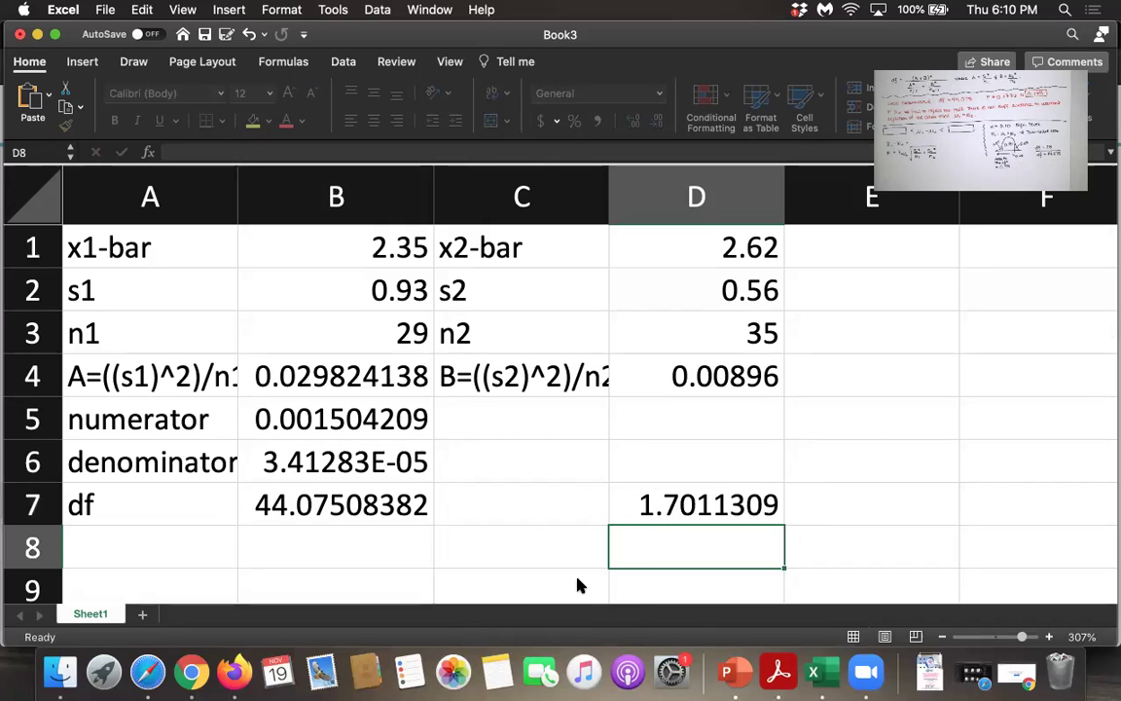
Label the critical value in D7 by entering (df=28) in cell E7
key("Up")
key("Right")
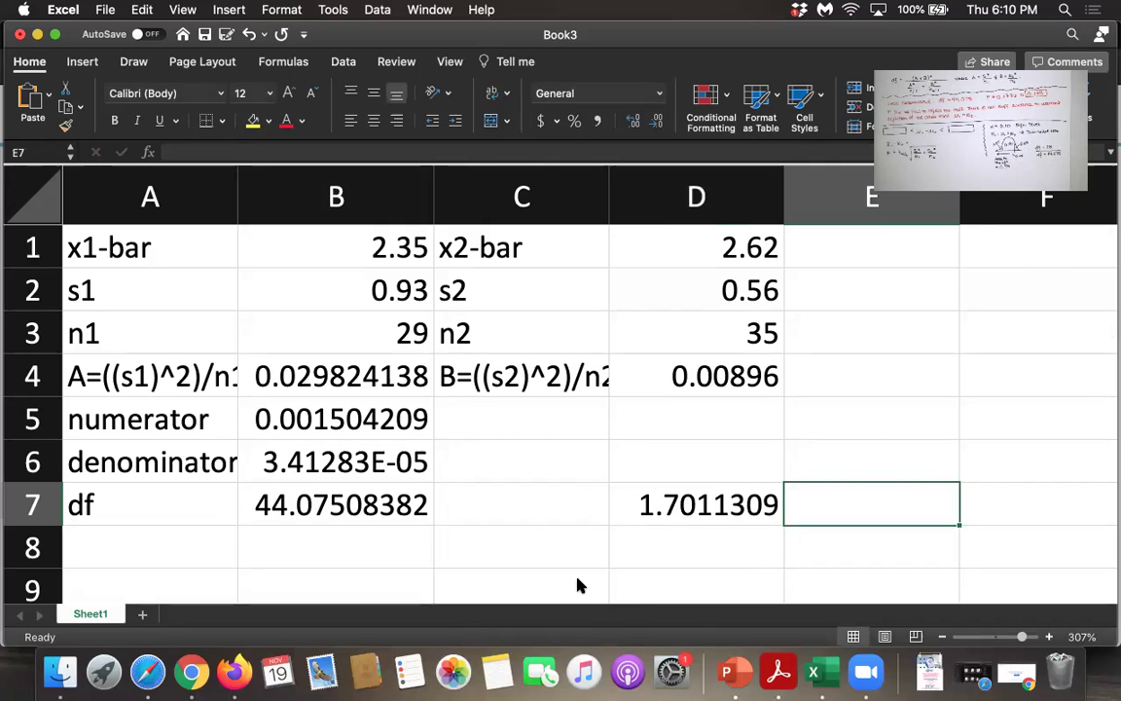
type("(df=")
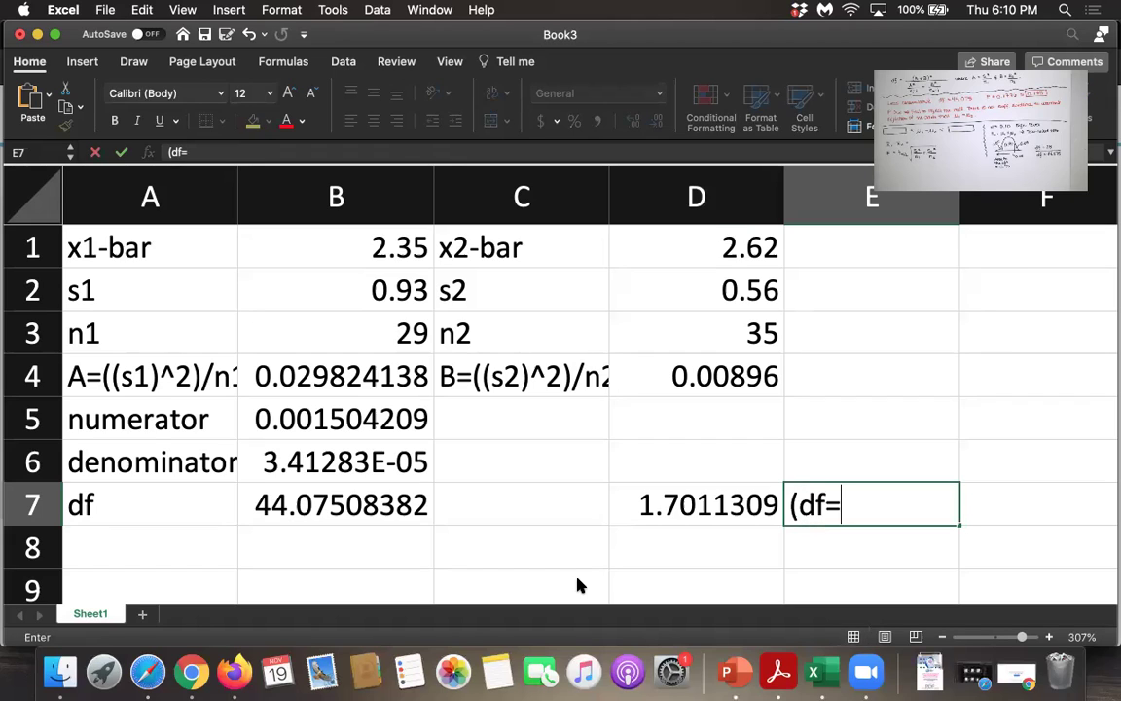
type("28)")
key("Return")
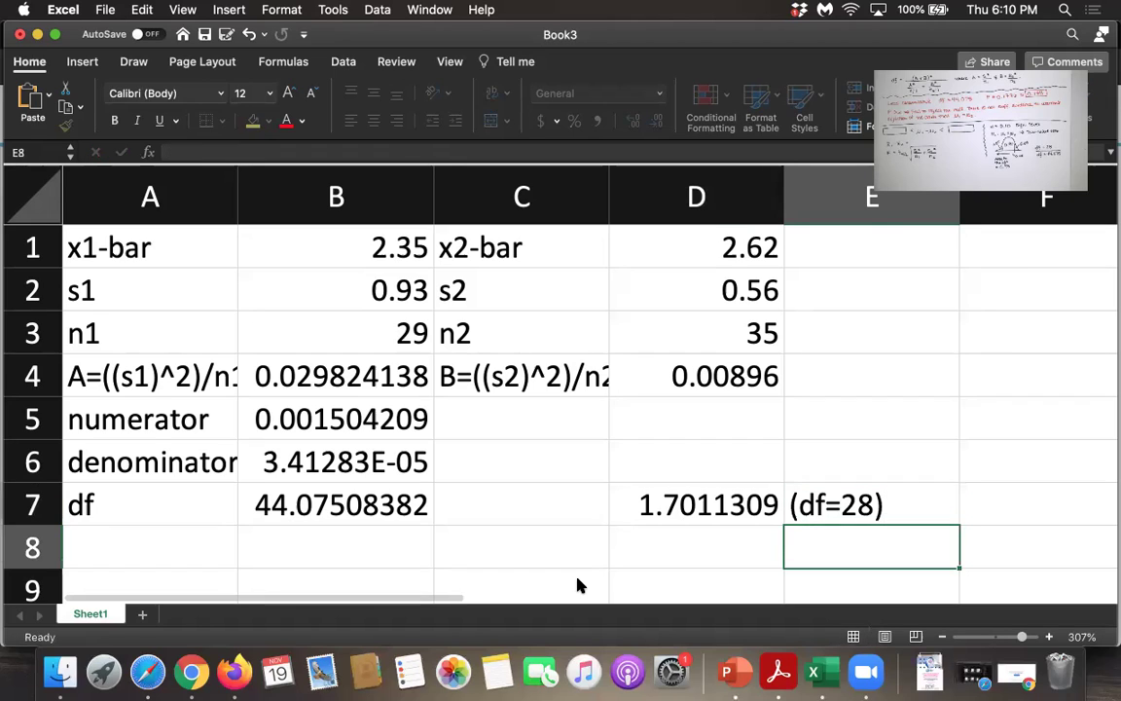
Calculate a second critical t value in cell D8 with the formula =T.INV(0.95,B7), using the computed degrees of freedom
key("Left")
type("=")
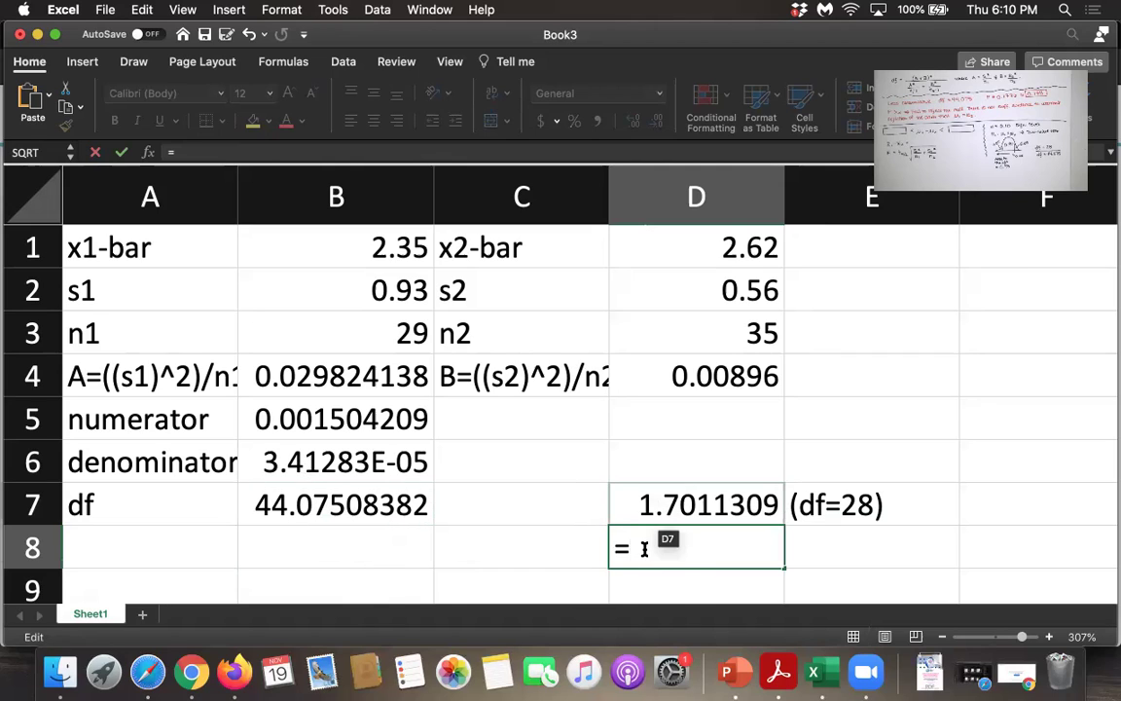
type("t.inv(")
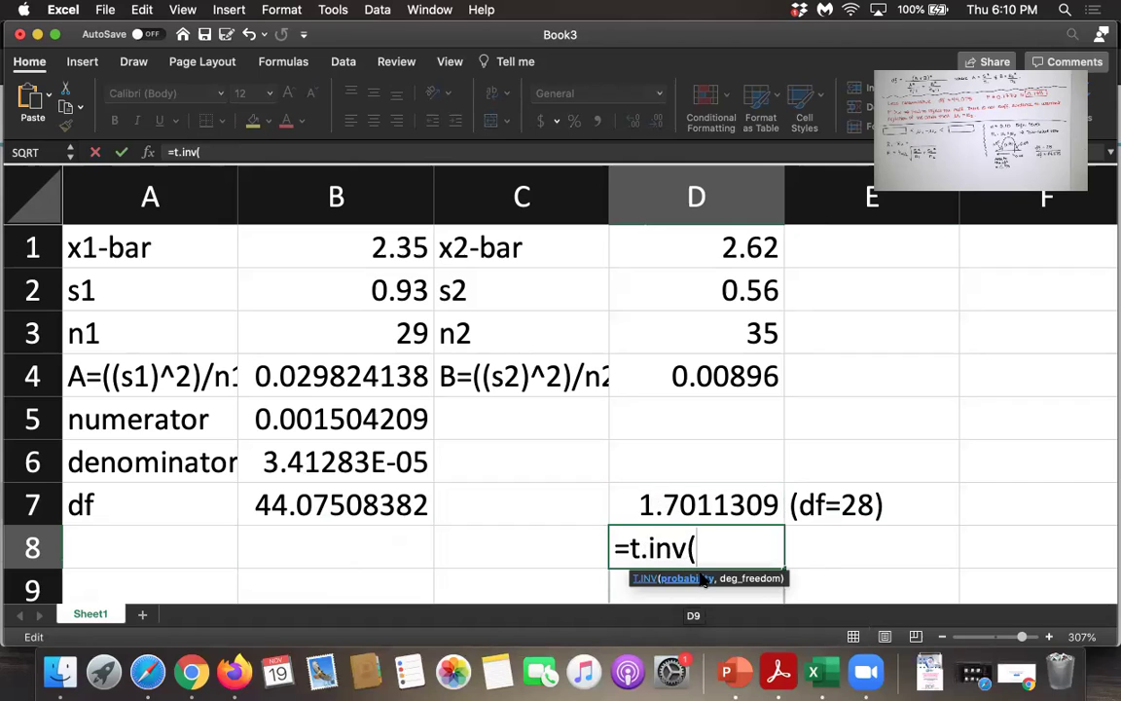
type("0.95")
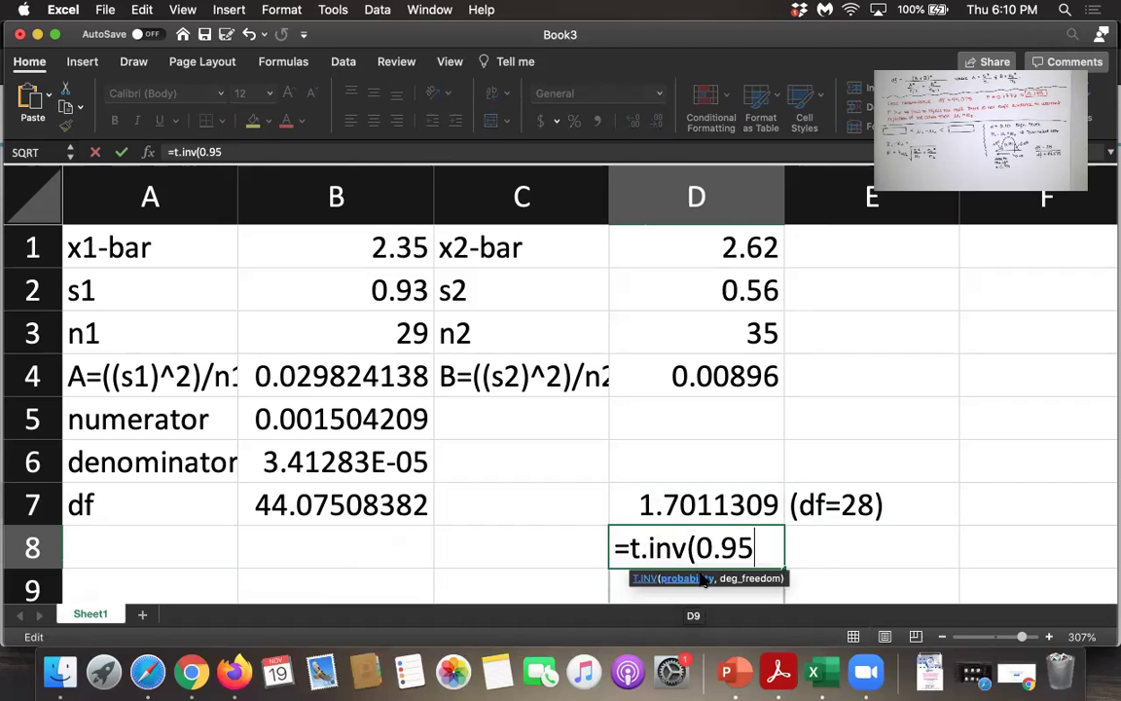
type(",")
left_click(347, 501)
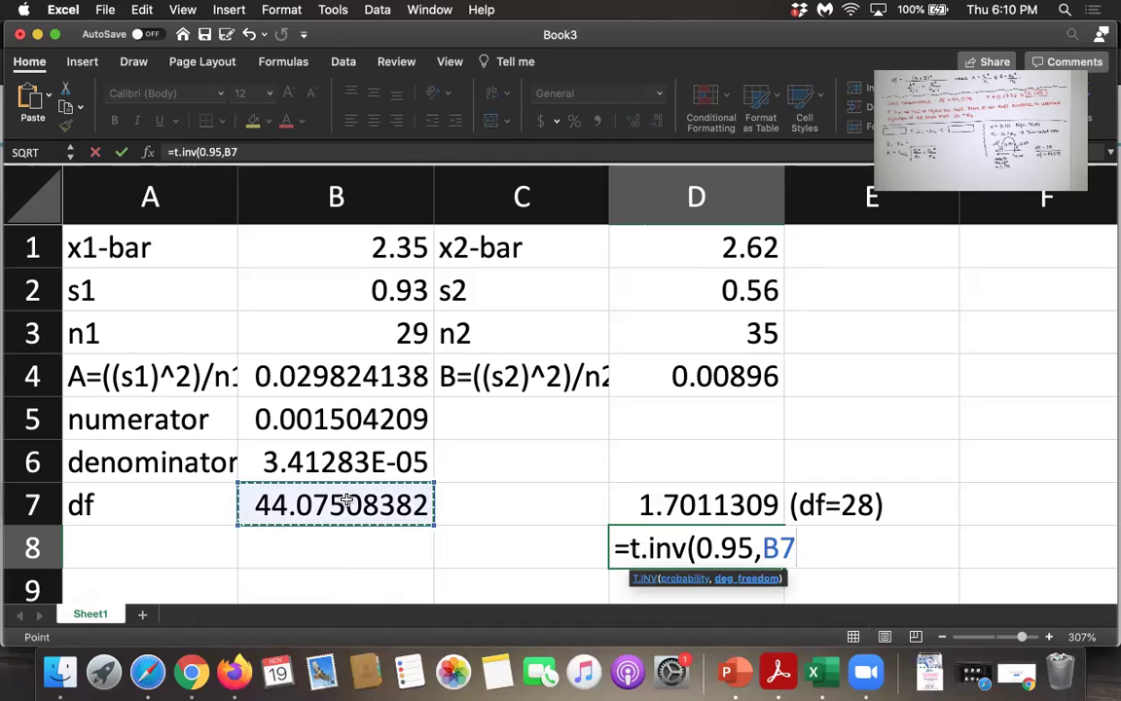
key("Return")
Commit the critical value formula in D8 and label it by entering (df approx 44) in cell E8
key("Up")
key("Right")
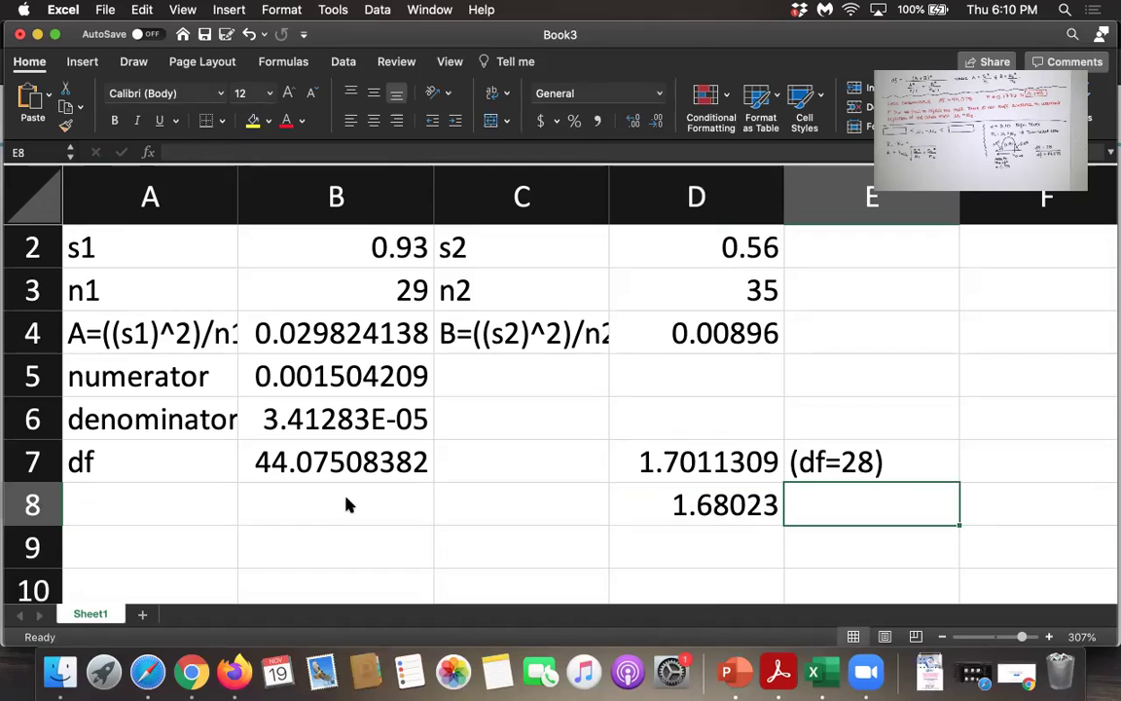
type("(df")
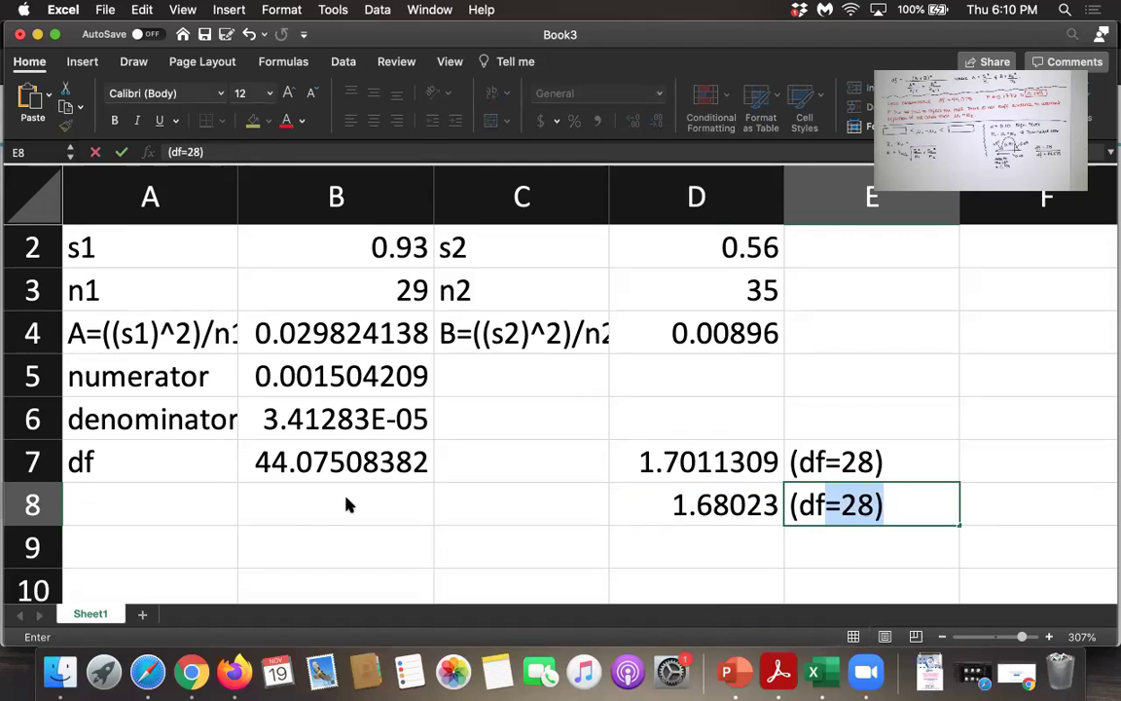
type(" appro")
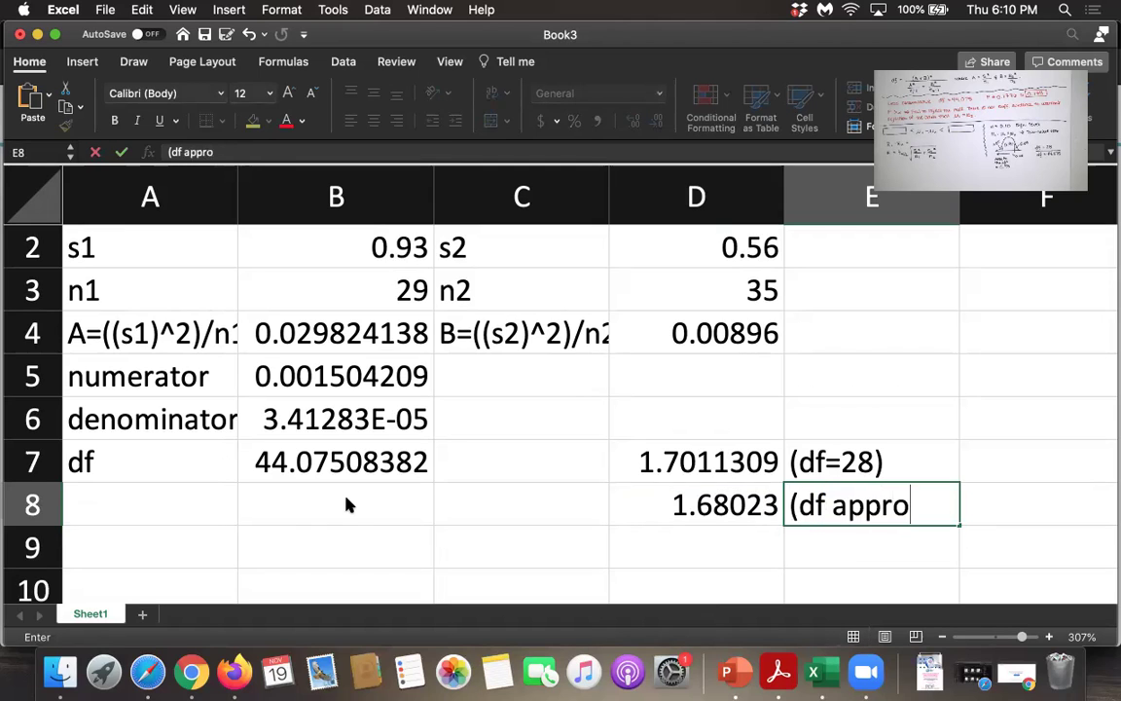
type("x 44")
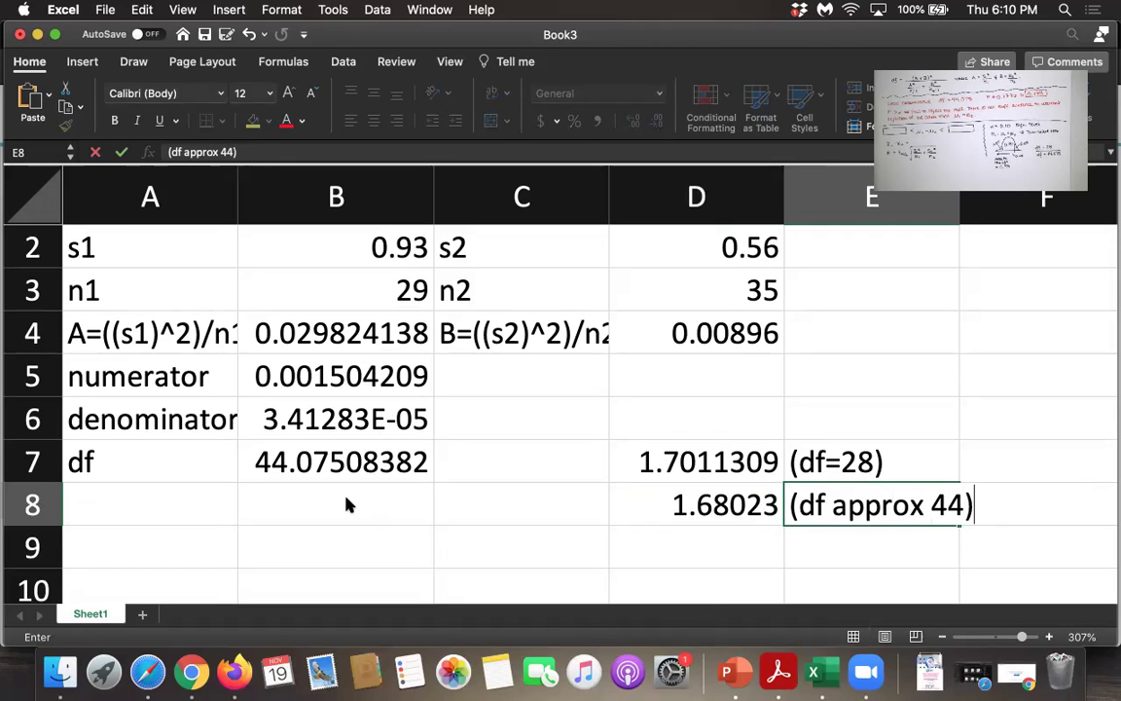
type(")")
key("Return")
key("Left")
key("Up")
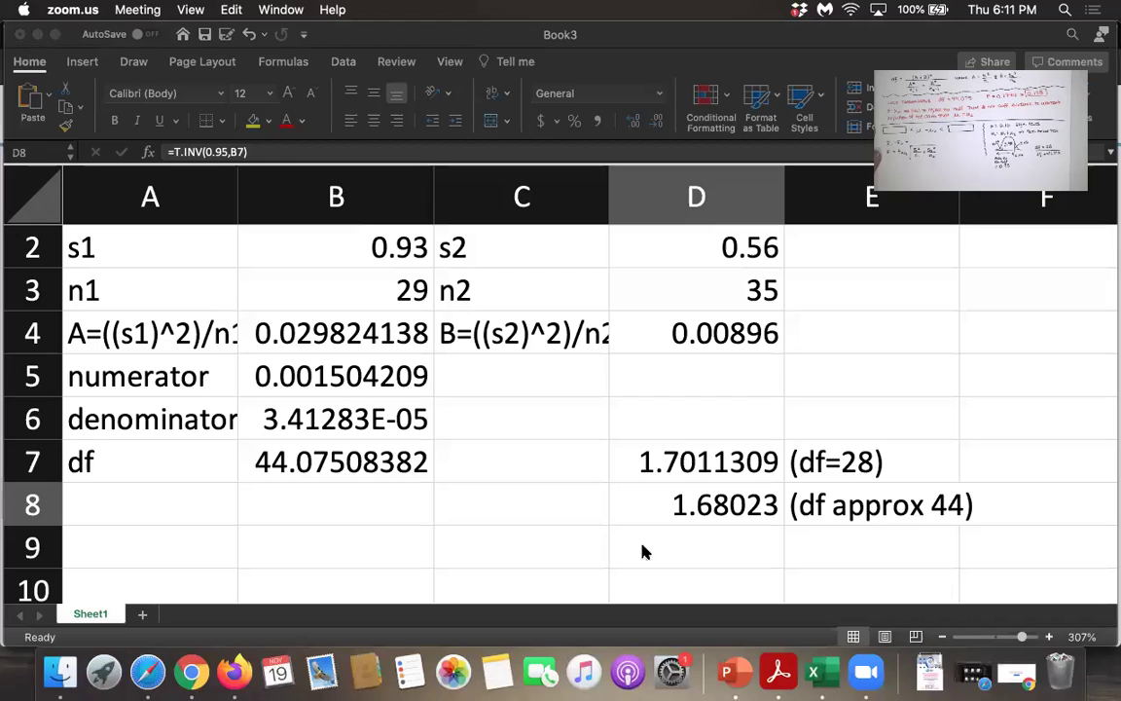
Enter the label est. st. dev (CI) in cell A8, below the df label
left_click(138, 511)
double_click(136, 510)
type("est. st.")
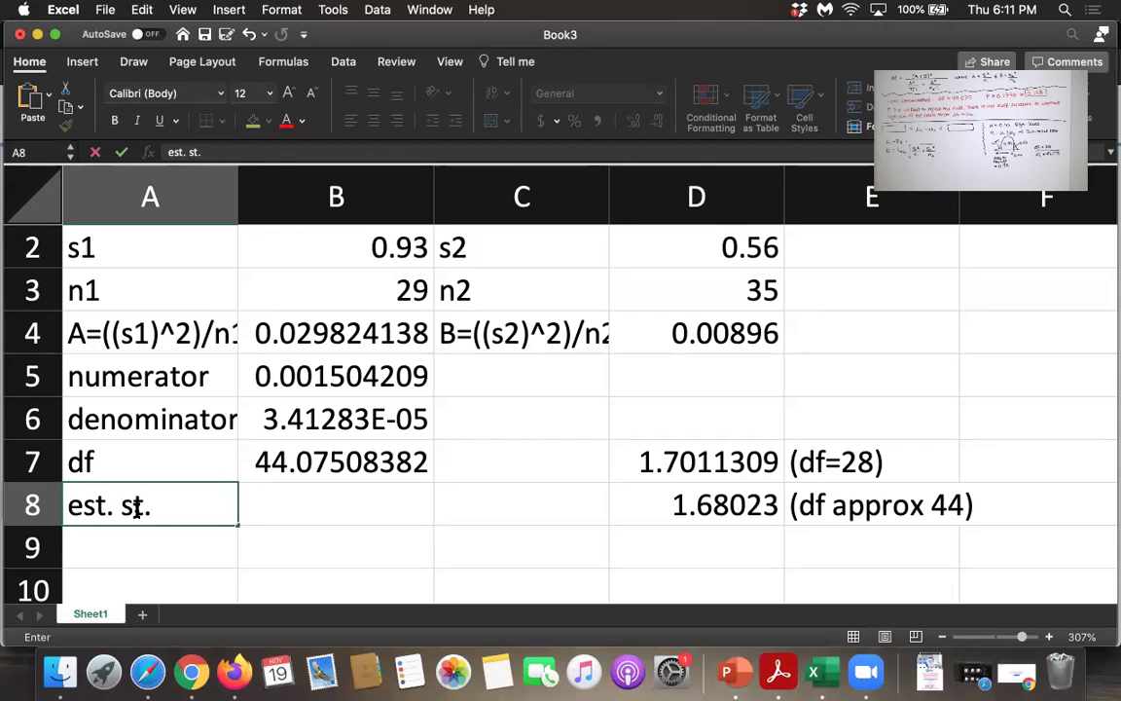
type(" dev (")
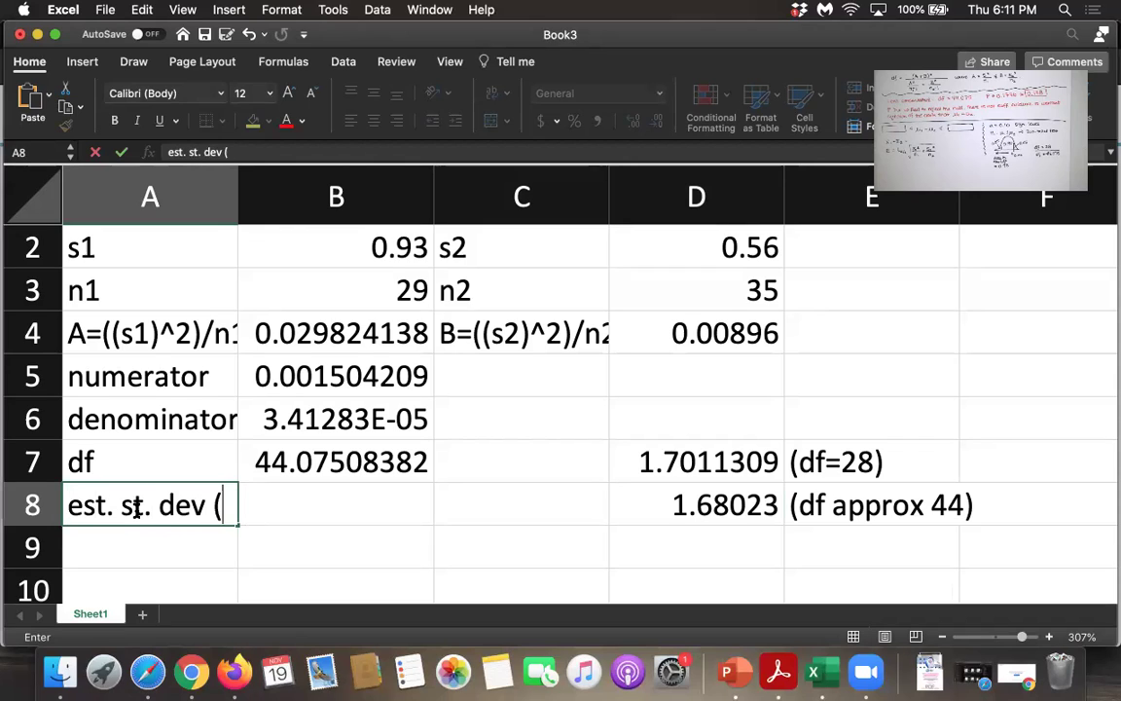
type("CI)")
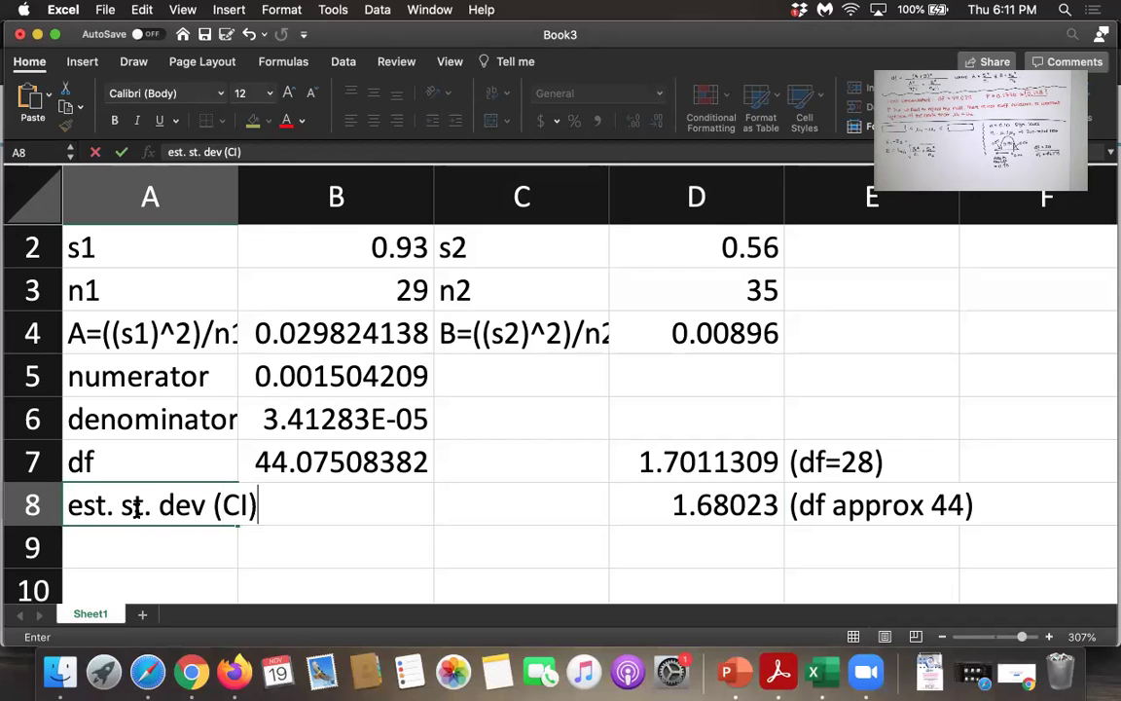
Calculate the estimated standard deviation in cell B8 with the formula =SQRT(B4+D4)
key("Tab")
type("=")
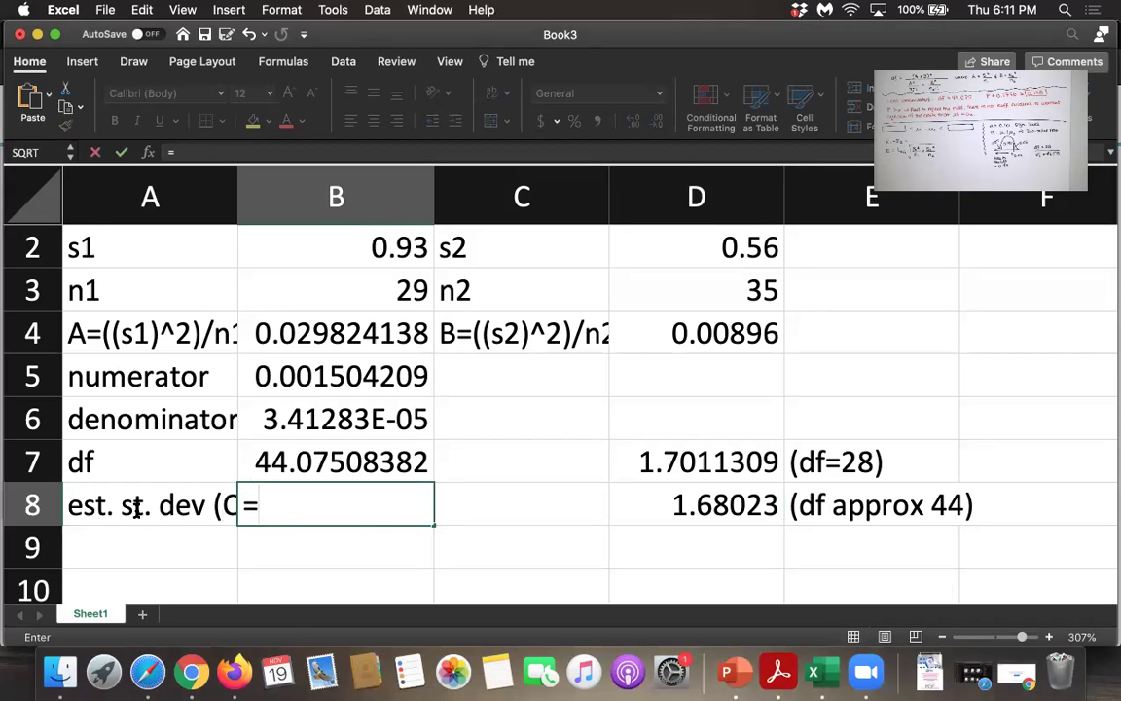
type("sqrt(")
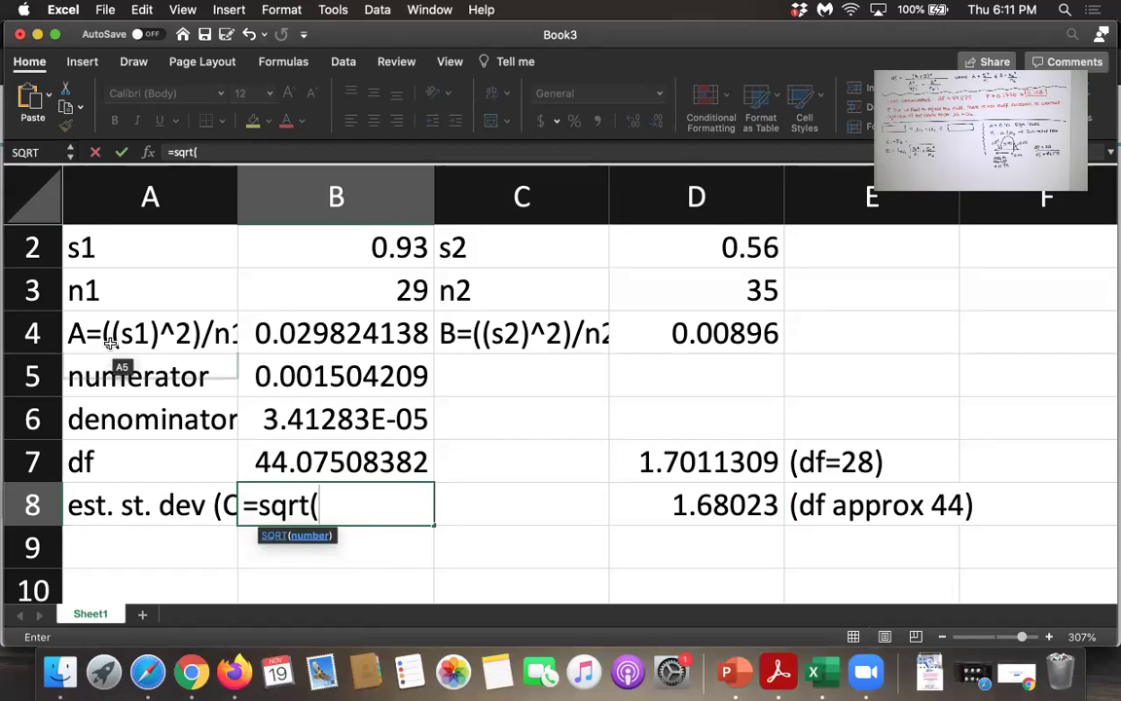
left_click(278, 331)
type("+")
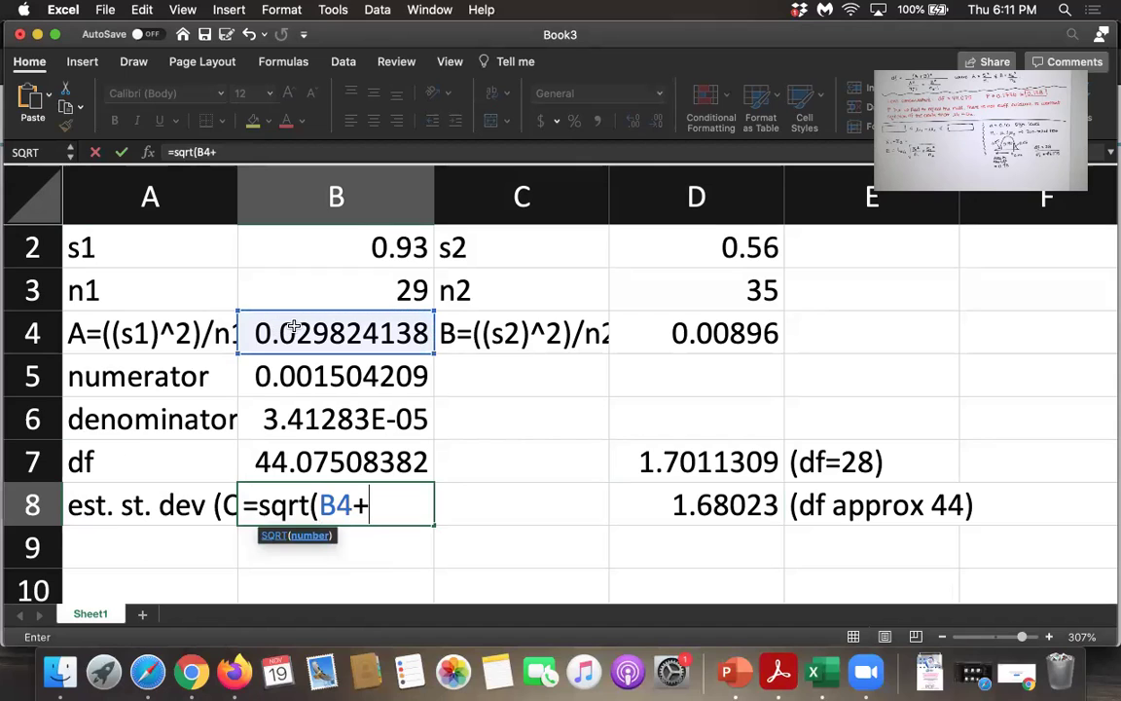
left_click(671, 332)
type(")")
key("Return")
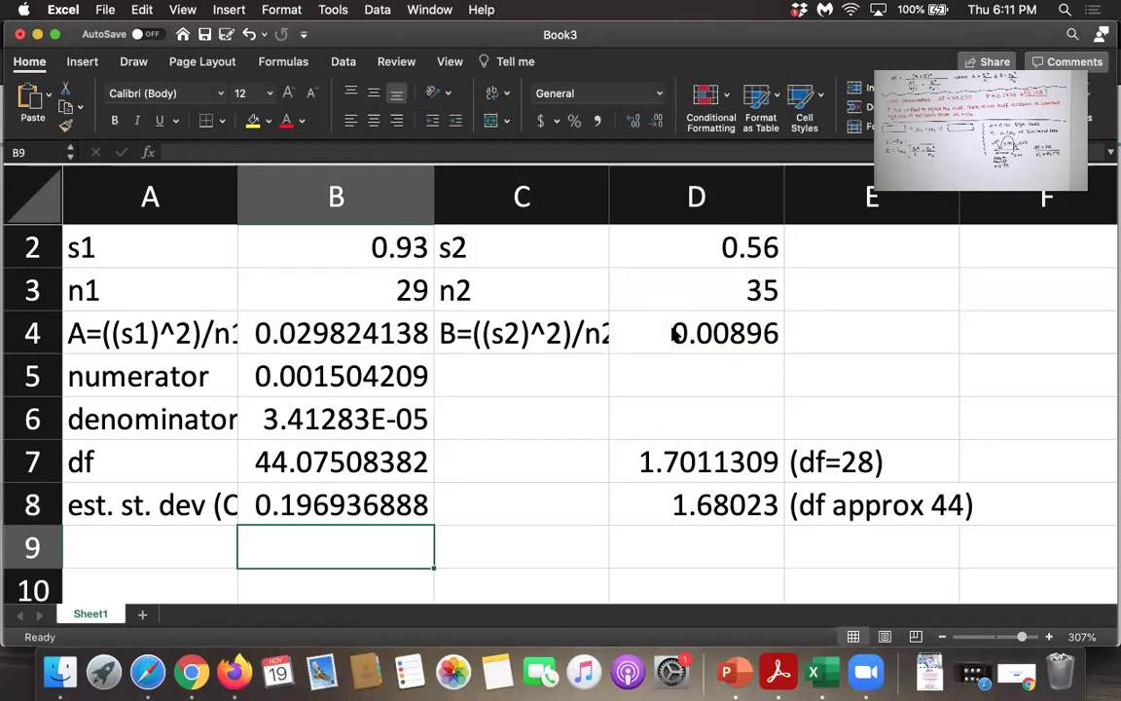
scroll(672, 334, "down", 1)
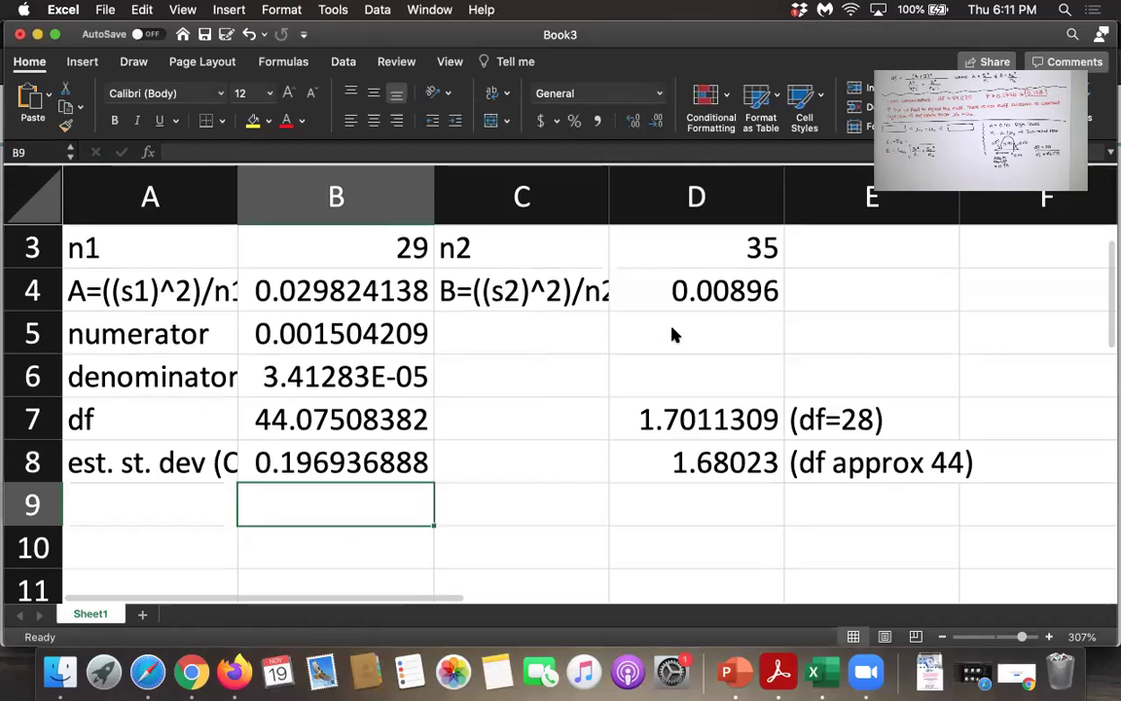
key("Up")
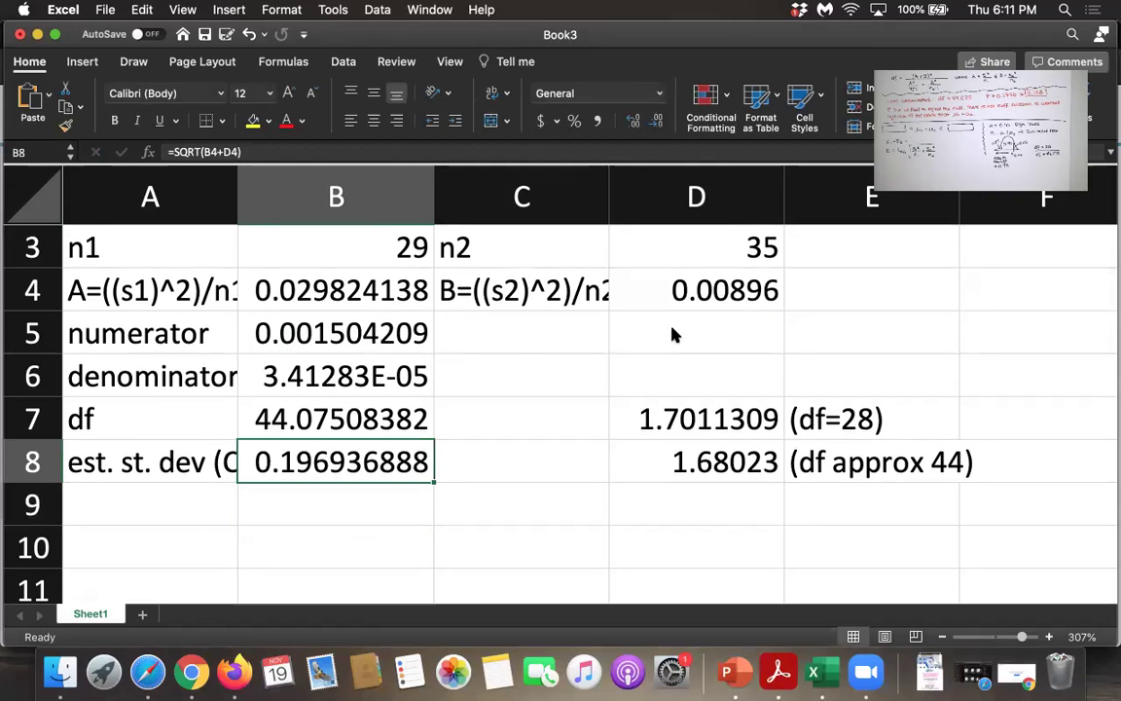
Enter the label margin of error in cell A10
key("Down")
key("Down")
key("Left")
type("mar")
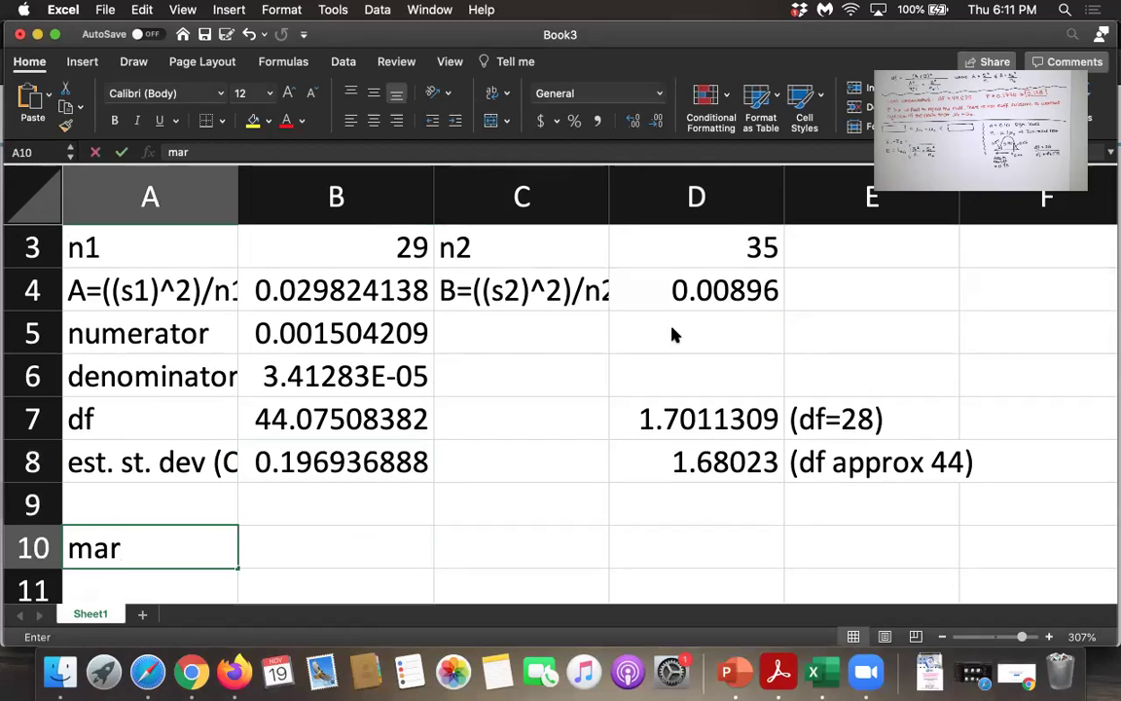
type("gin of error")
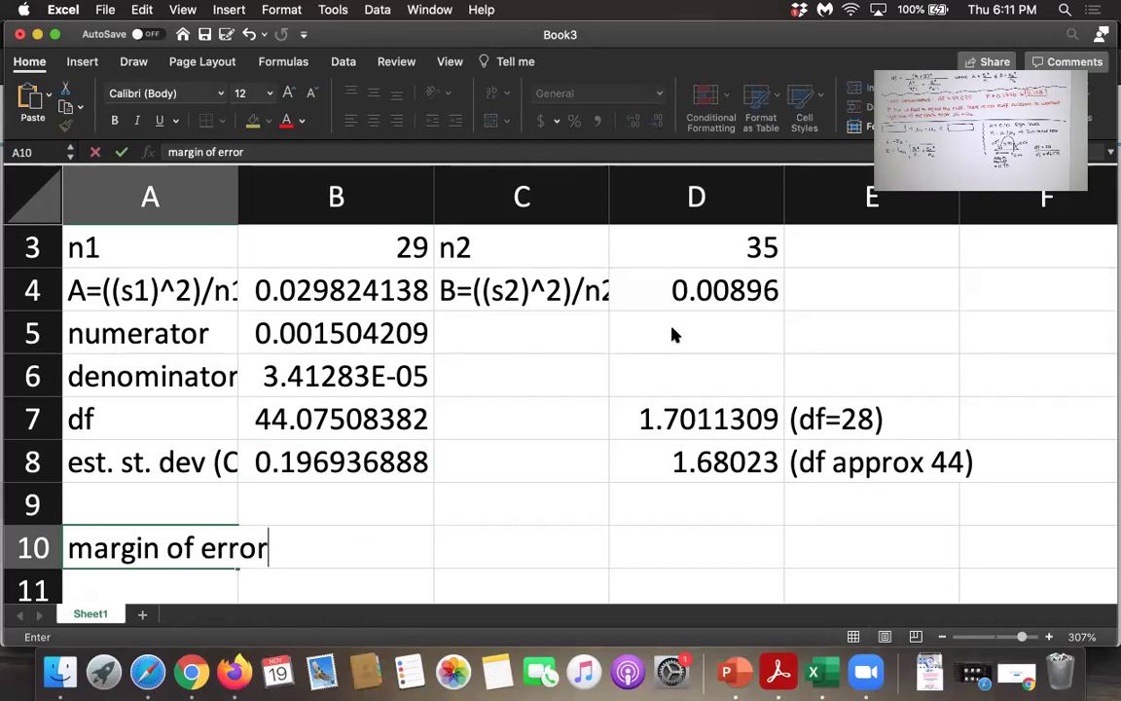
Calculate the margin of error for df=28 in cell B10 with the formula =D7*B8
key("Tab")
type("=")
left_click(714, 425)
type("*")
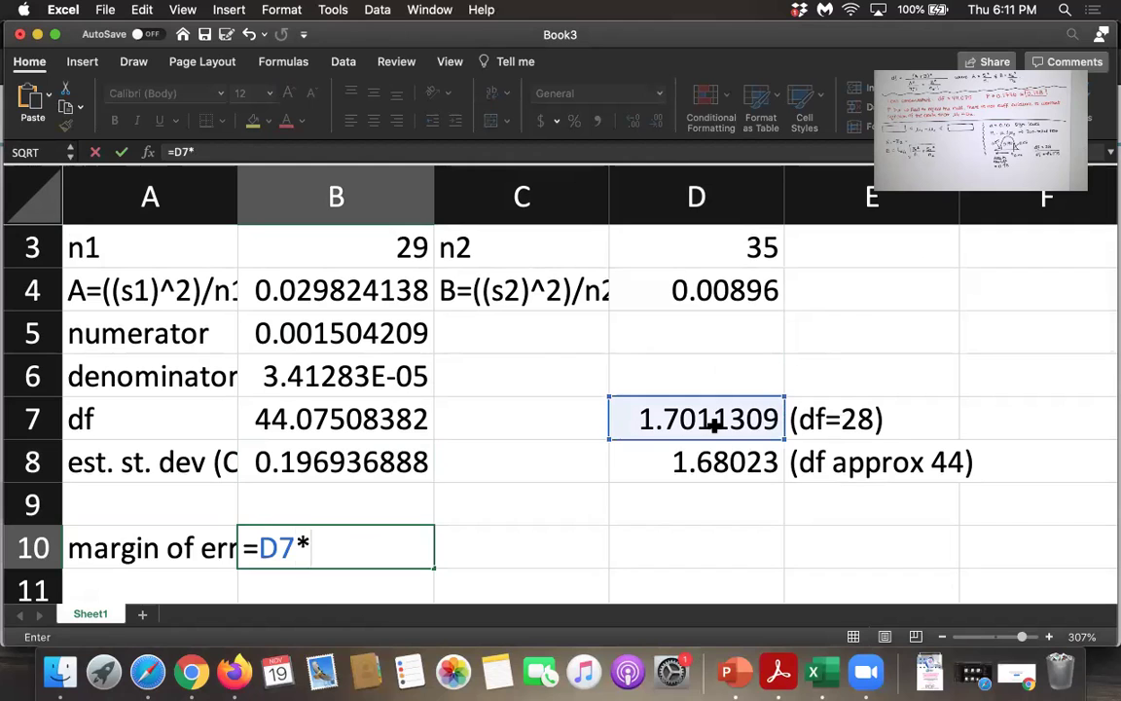
left_click(380, 461)
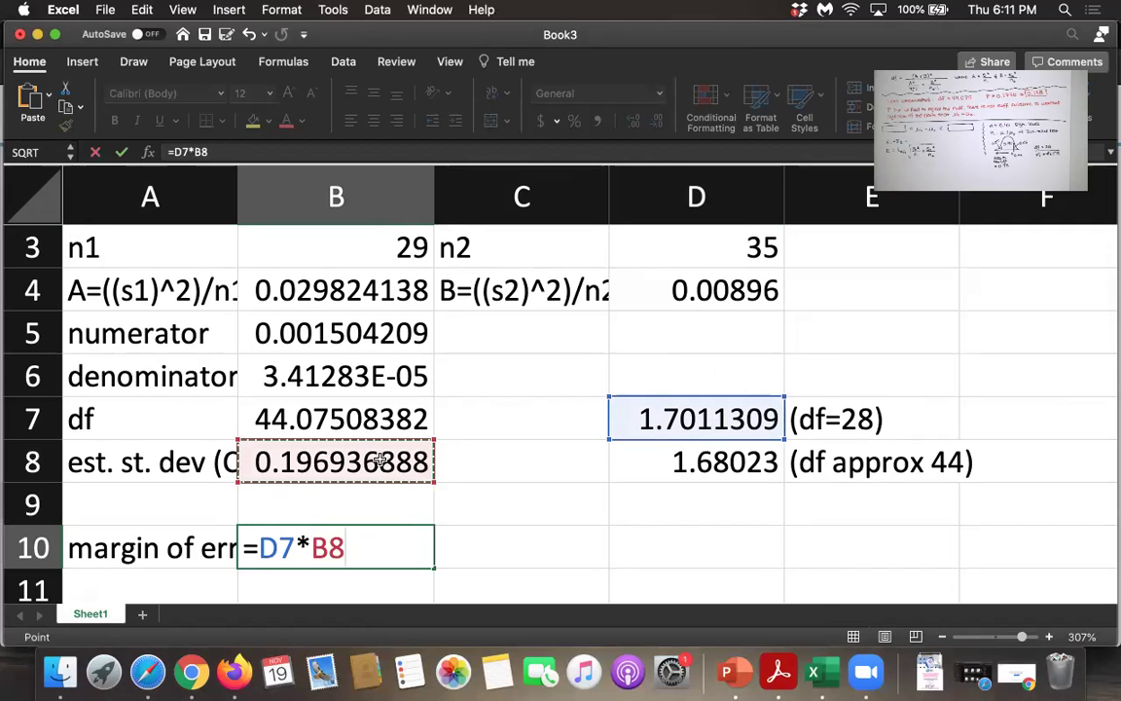
key("Return")
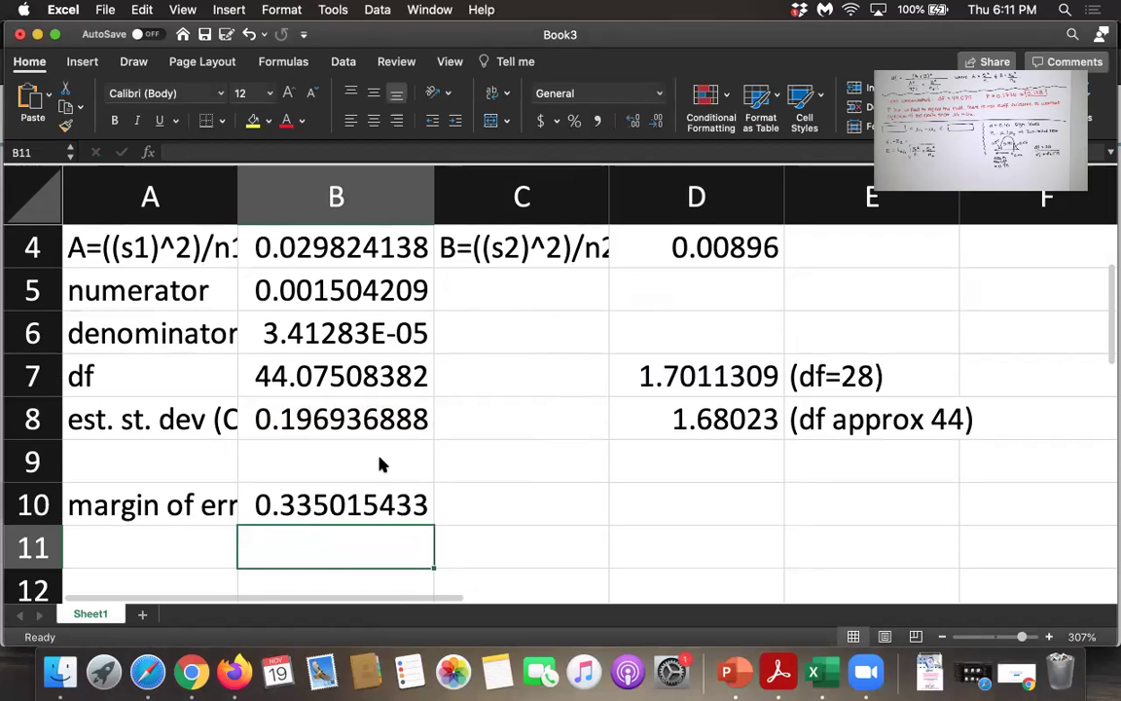
Calculate a second margin of error in cell B11 with =D8*B8, and compare it with the one in B10
type("=")
left_click(686, 419)
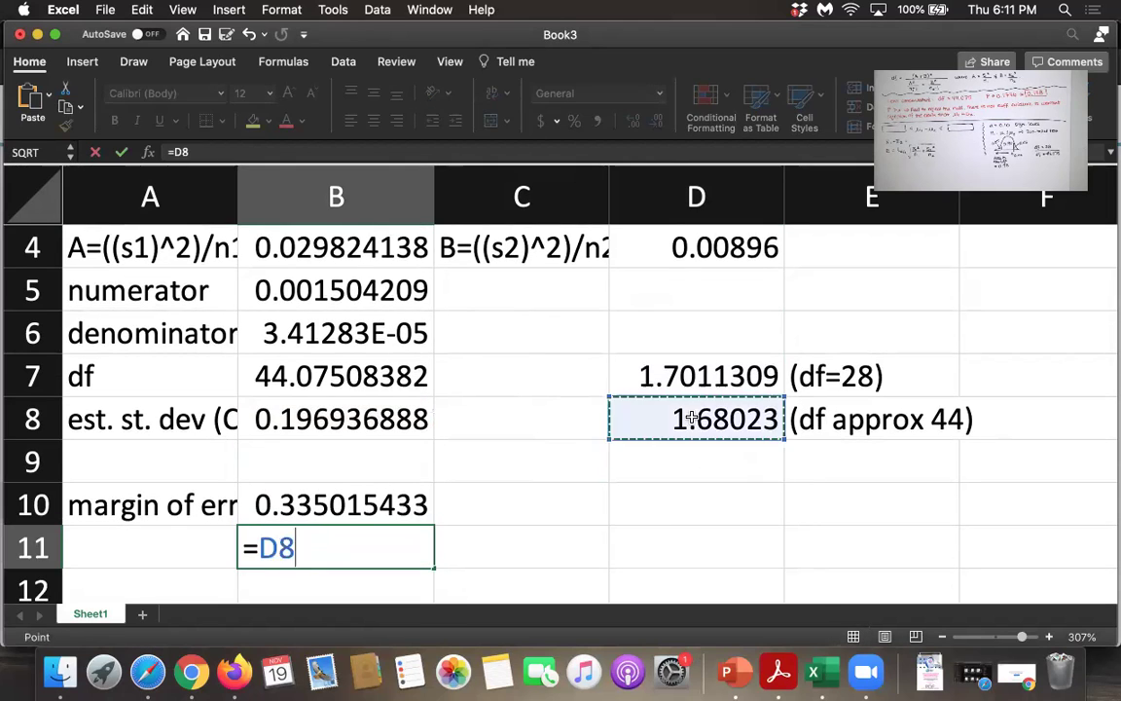
type("*")
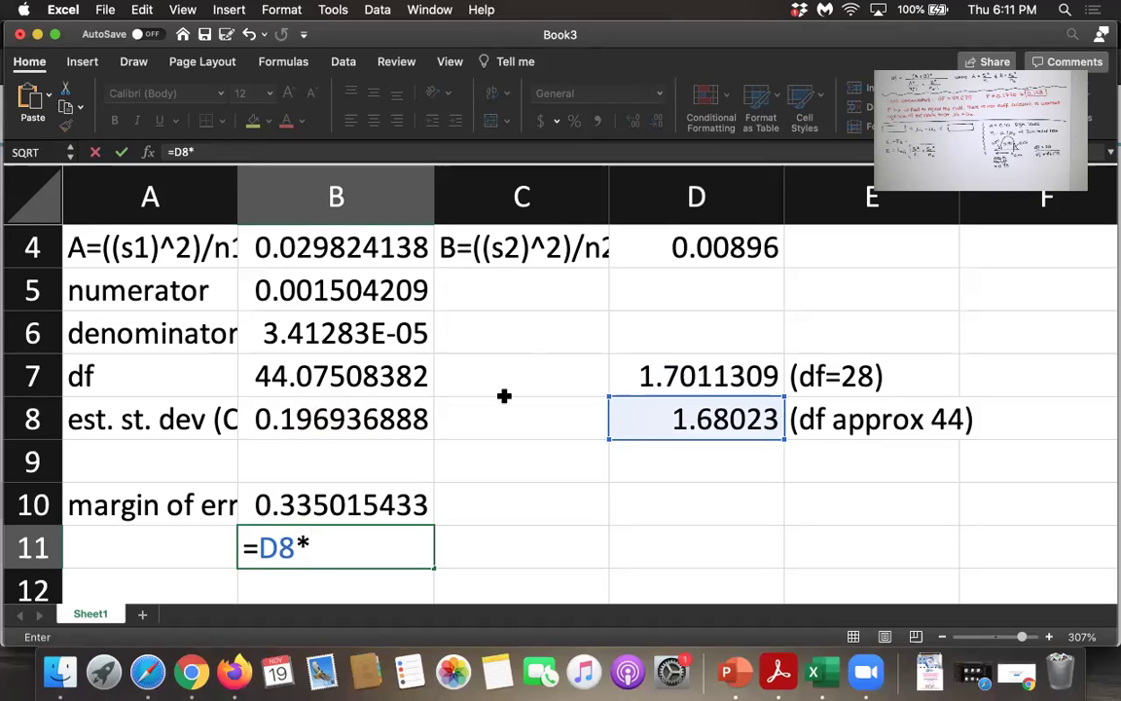
left_click(360, 418)
key("Return")
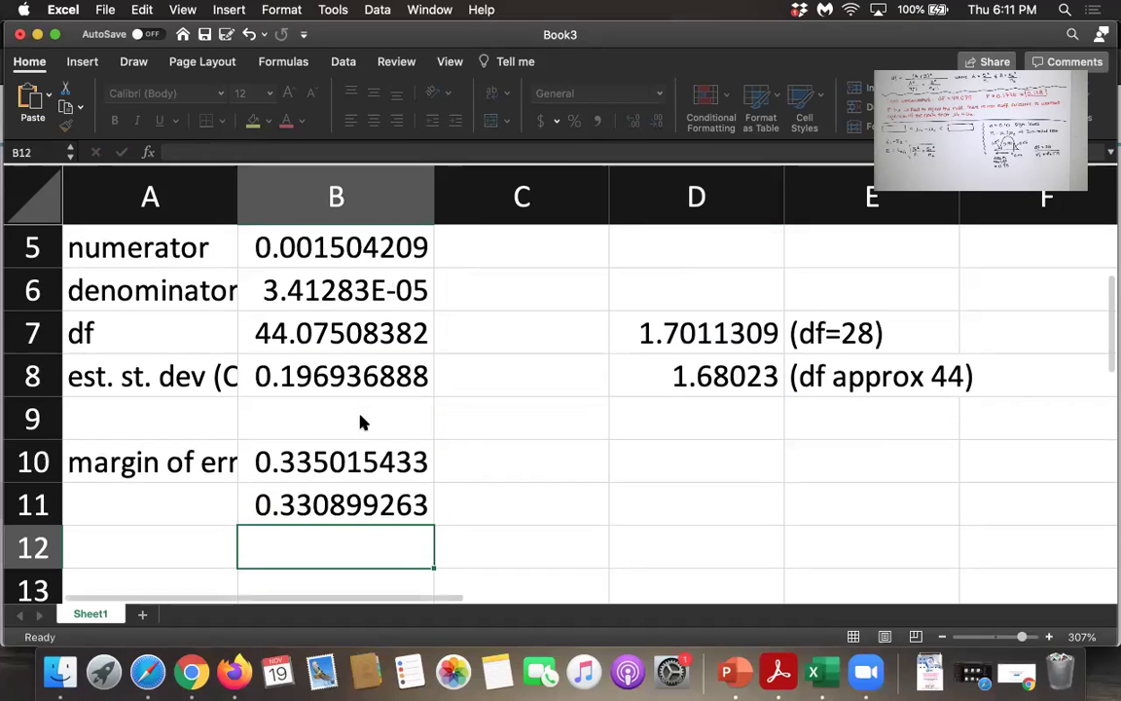
key("Up")
key("Up")
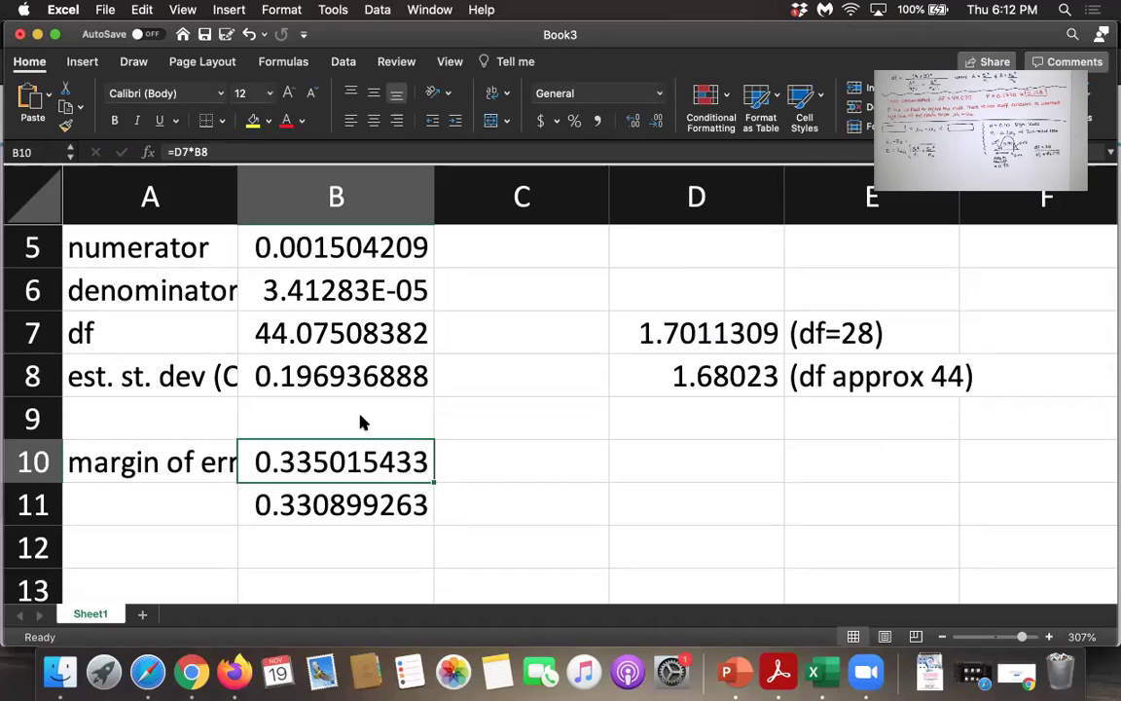
key("Down")
left_click(321, 463)
key("Down")
key("Down")
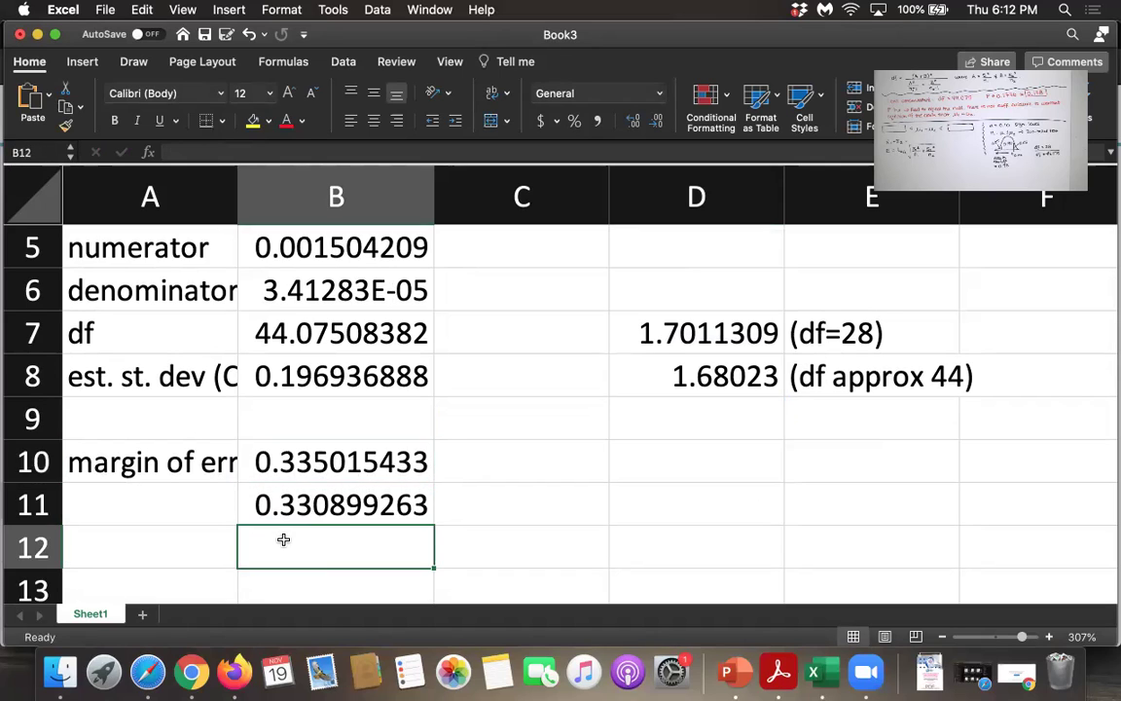
Review the labels and values in the upper rows of the sheet, returning to cell A12
key("Left")
key("Up")
key("Up")
key("Up")
key("Up")
key("Up")
key("Up")
key("Up")
key("Up")
key("Up")
key("Up")
key("Up")
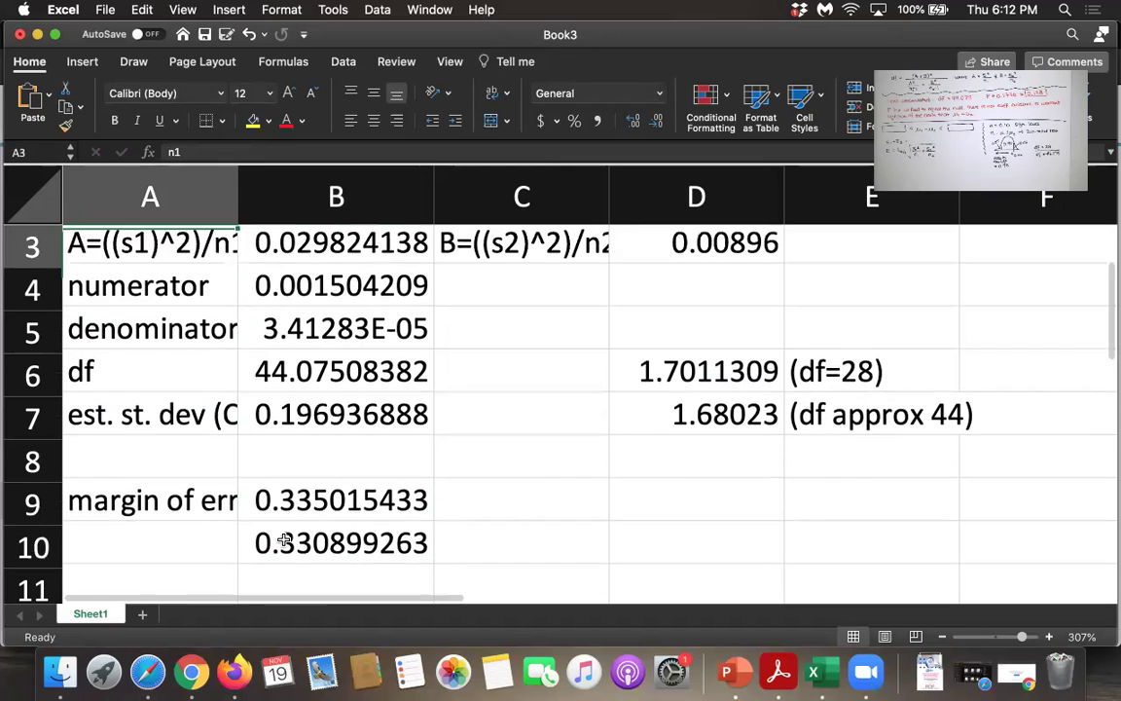
key("Down")
key("Down")
key("Down")
key("Down")
key("Down")
key("Down")
key("Down")
key("Down")
key("Down")
key("Down")
key("Down")
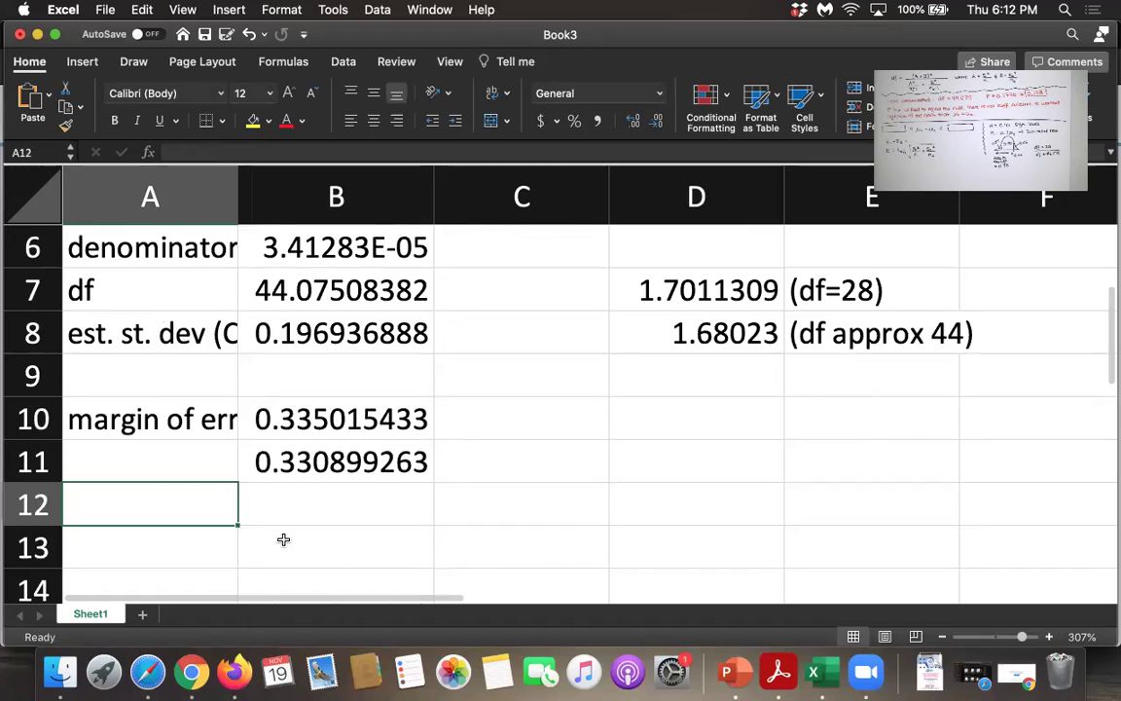
Enter the label x1-bar minus x2-bar in cell A12
type("x1-")
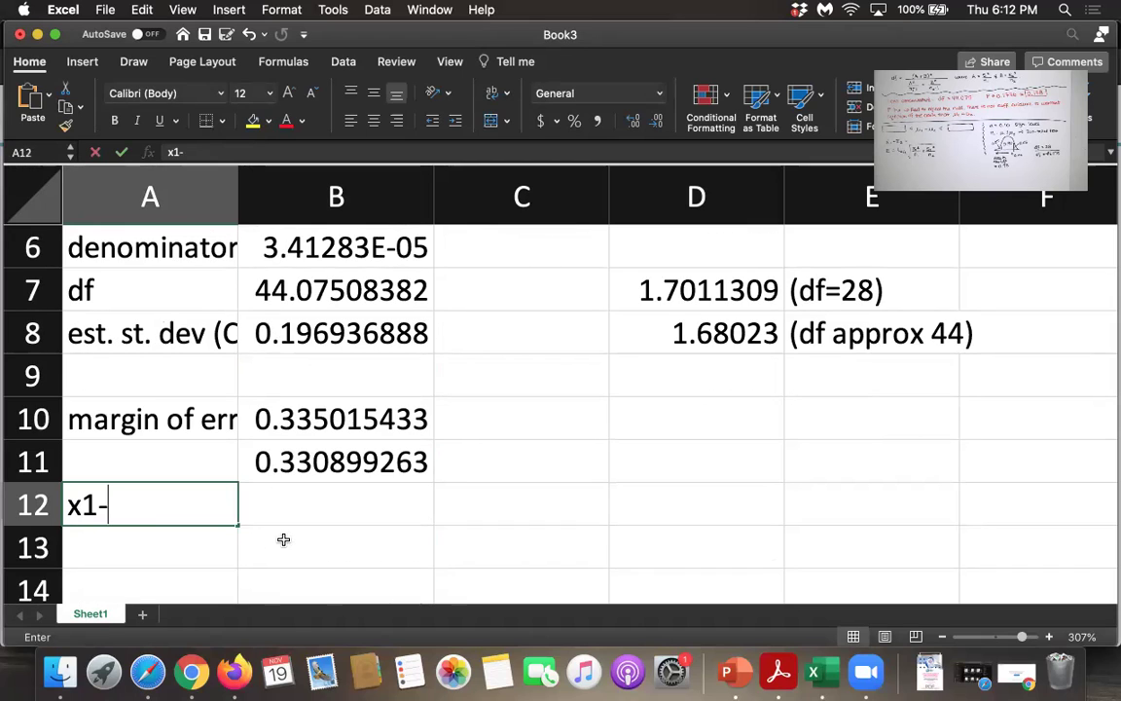
type("bar min")
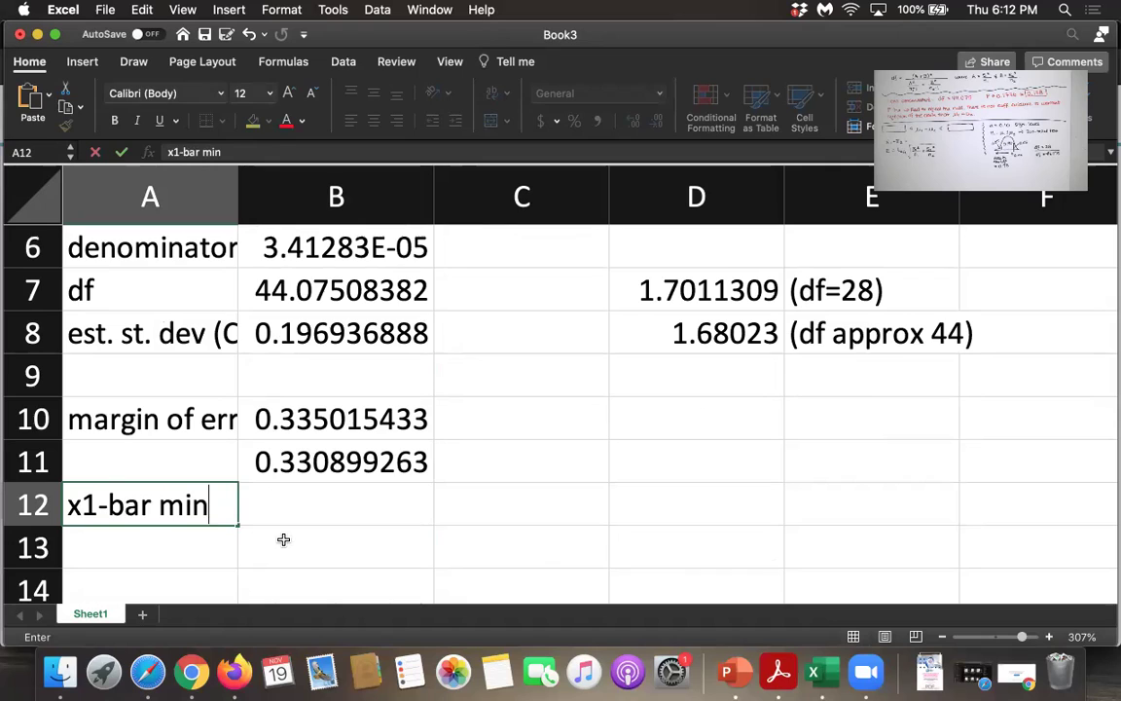
type("us x2-bar")
key("Tab")
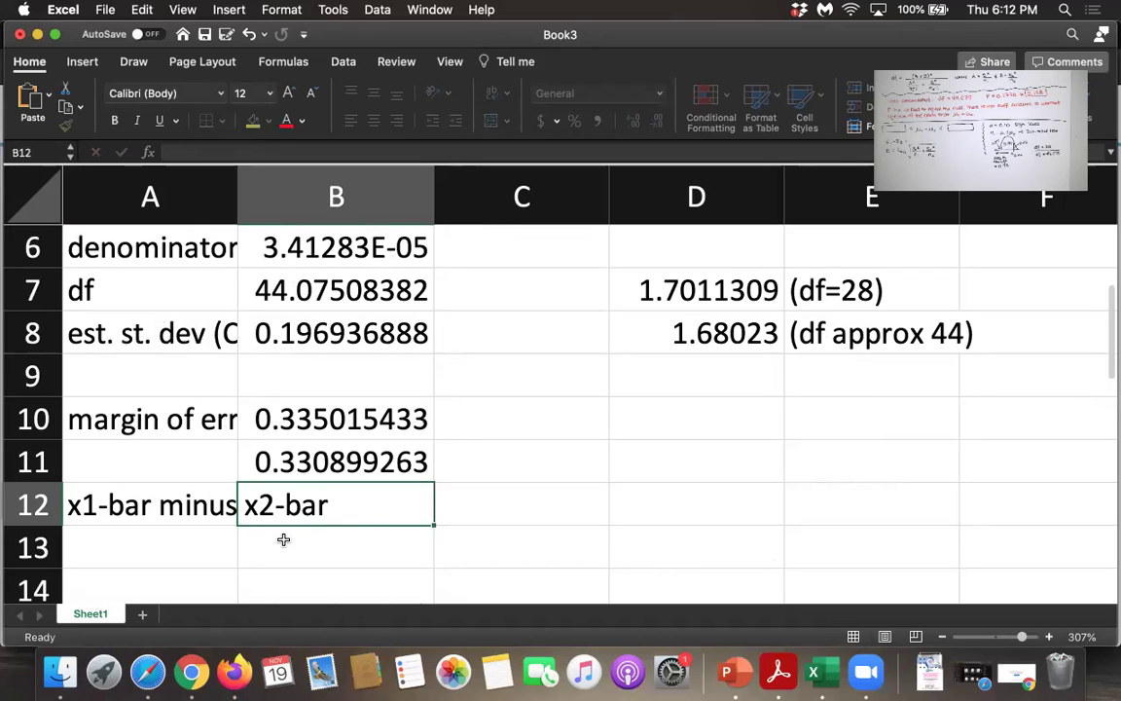
type("=")
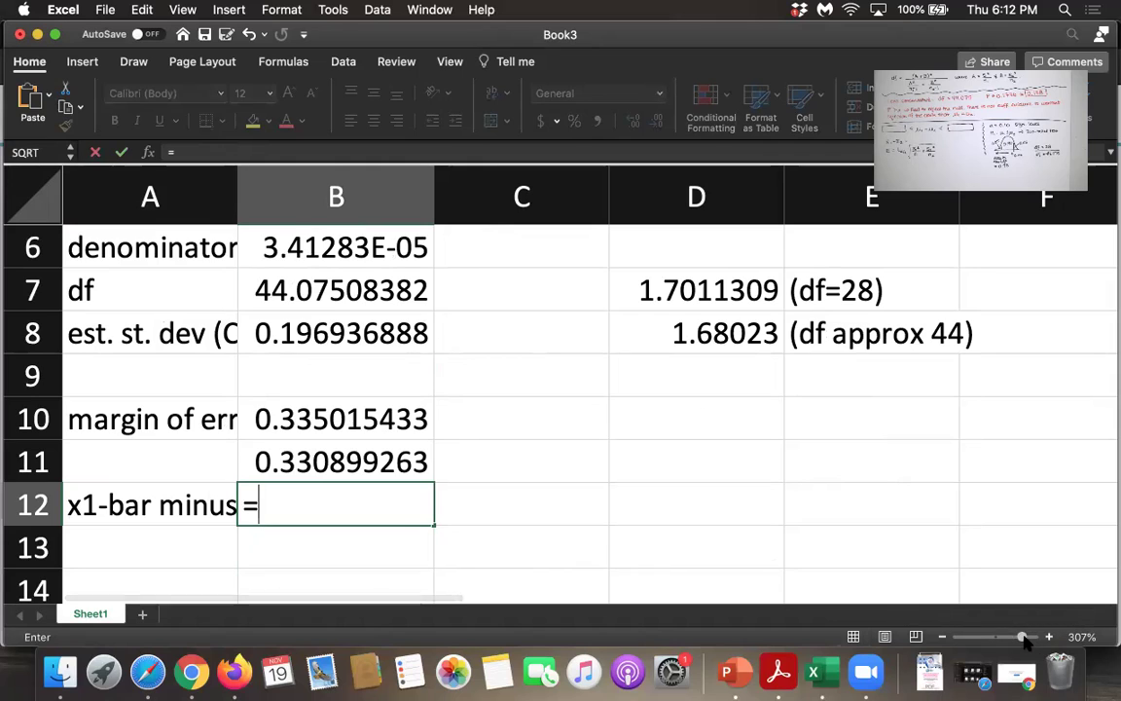
key("BackSpace")
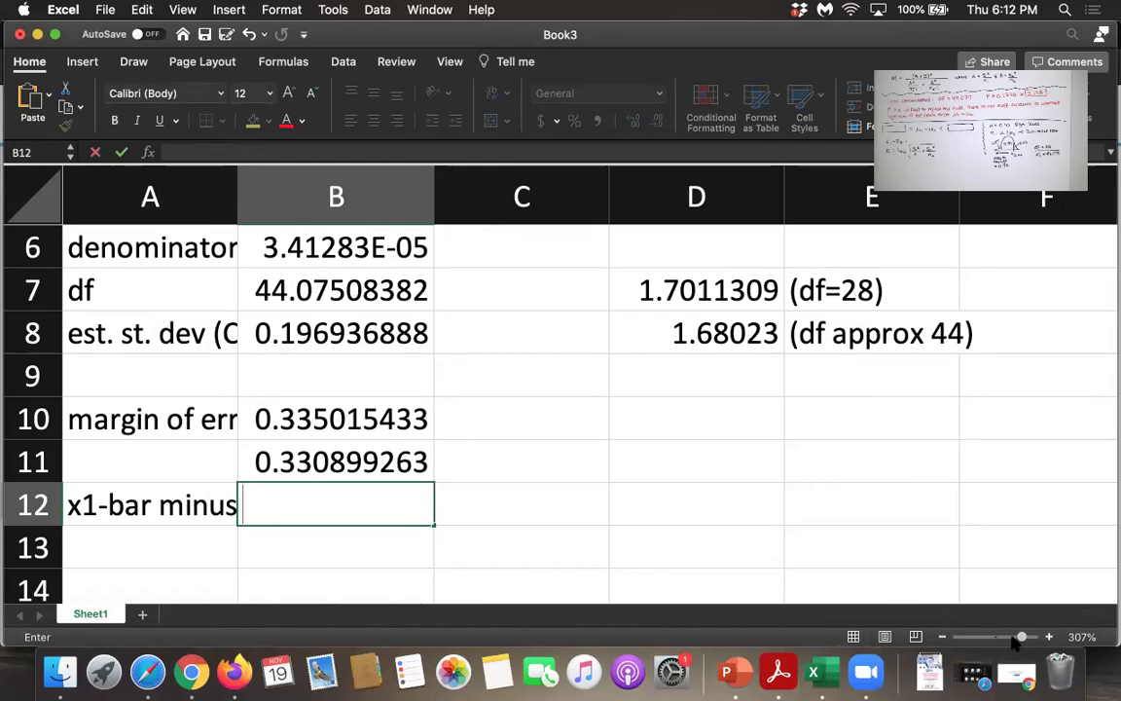
left_click(425, 542)
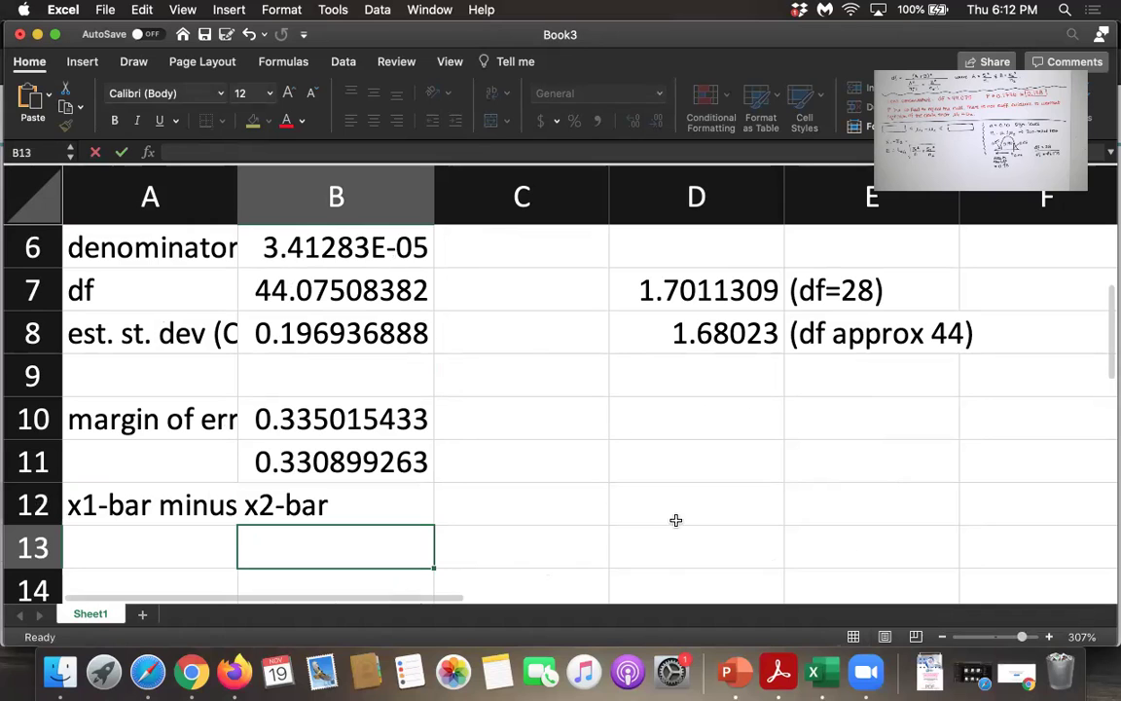
Calculate the difference of the two sample means in cell C12 with the formula =B1-D1
left_click_drag(1021, 637, 976, 638)
left_click(59, 313)
key("Up")
key("Up")
key("Up")
key("Up")
key("Up")
key("Up")
key("Up")
key("Up")
key("Up")
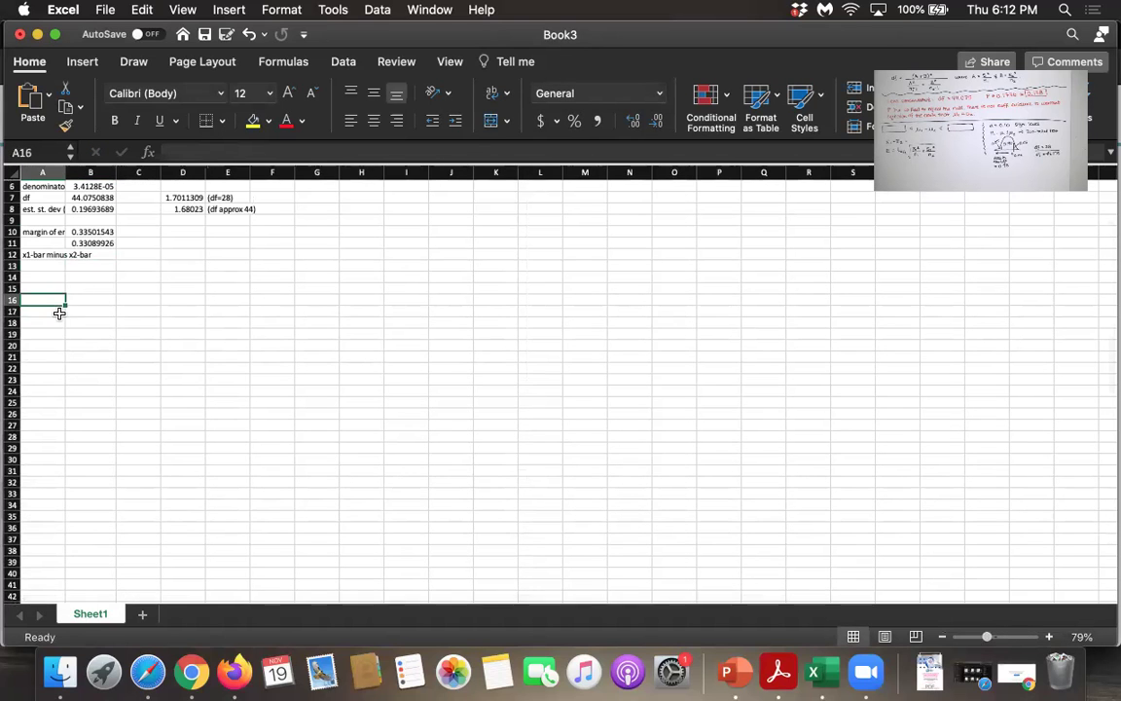
key("Up")
key("Up")
key("Up")
key("Up")
key("Up")
key("Up")
key("Up")
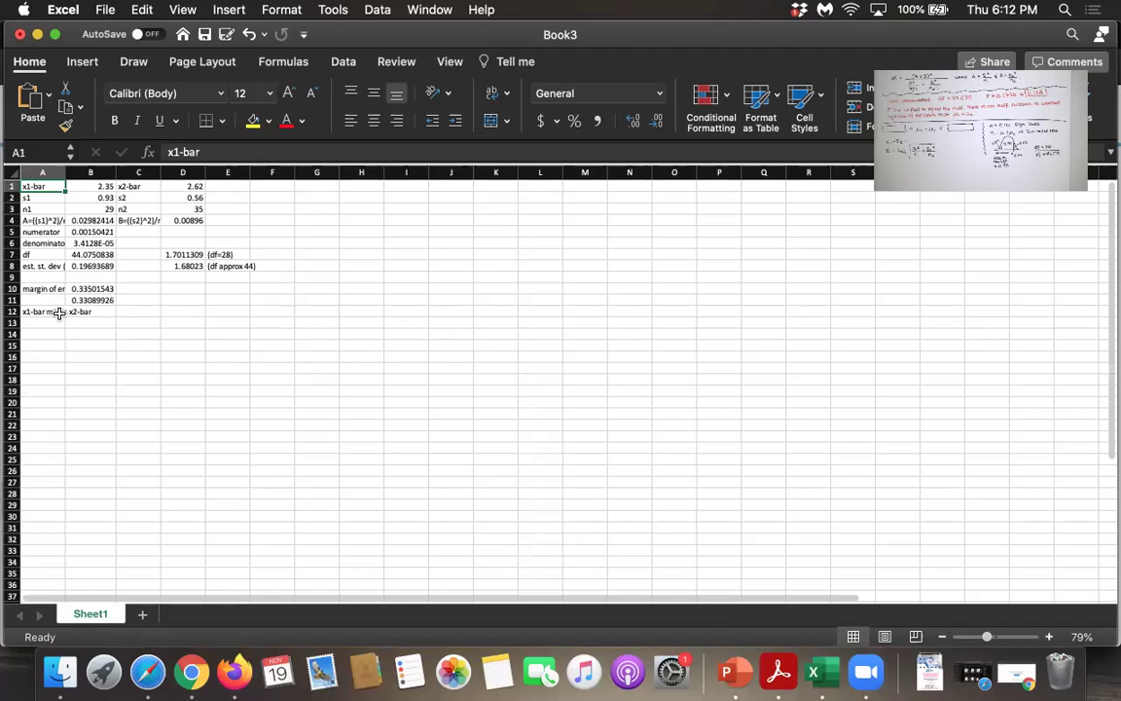
left_click(107, 310)
left_click(139, 312)
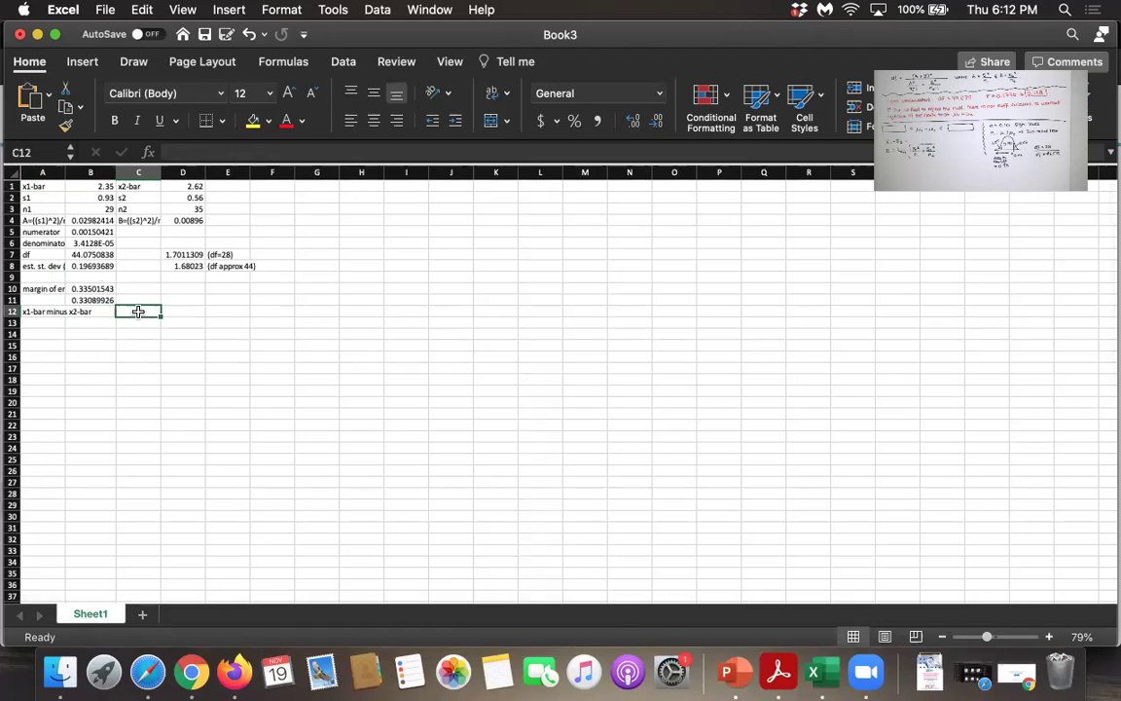
type("=")
left_click(101, 187)
type("-")
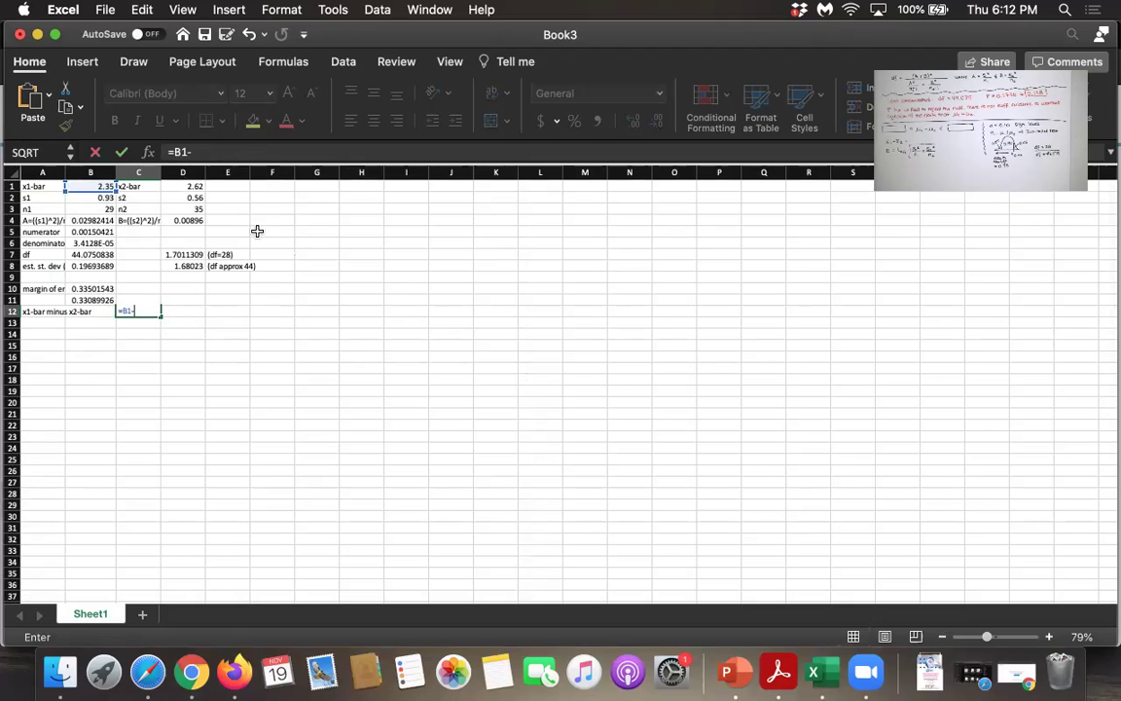
left_click(185, 186)
key("Return")
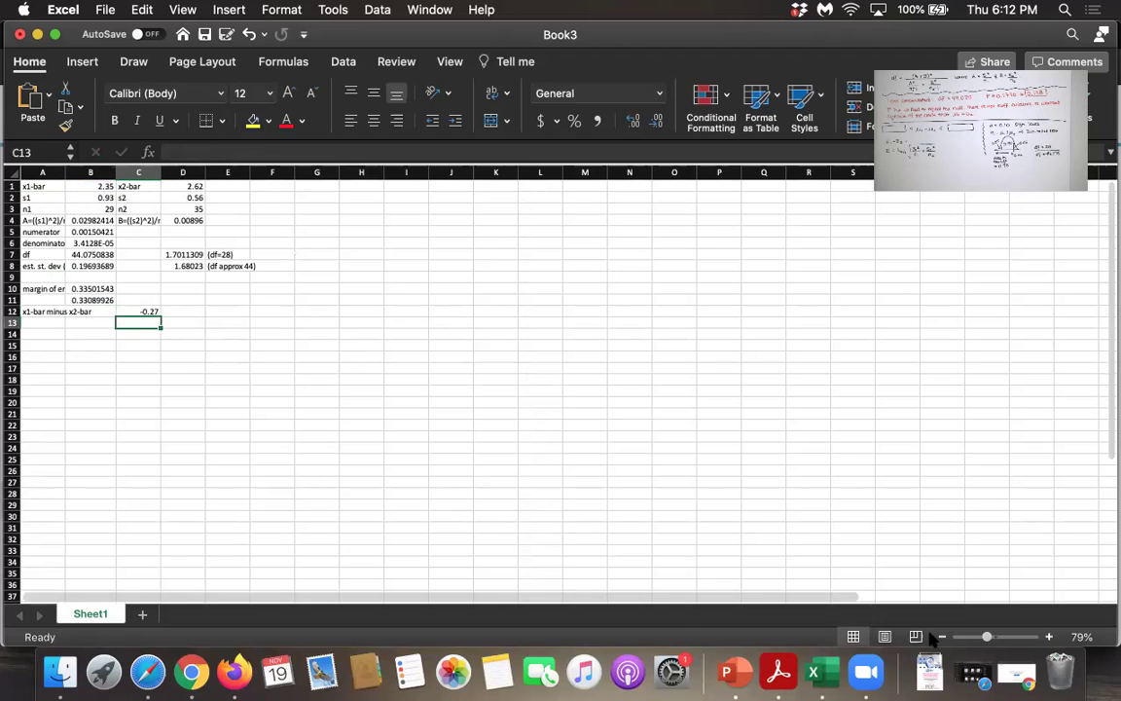
Enter the heading Conservative in A14, with the row labels upper limit in A15 and lower limit in A16
left_click(1049, 637)
left_click(1050, 636)
left_click(1049, 637)
left_click(1049, 636)
left_click(1050, 637)
left_click(1049, 636)
left_click(1050, 637)
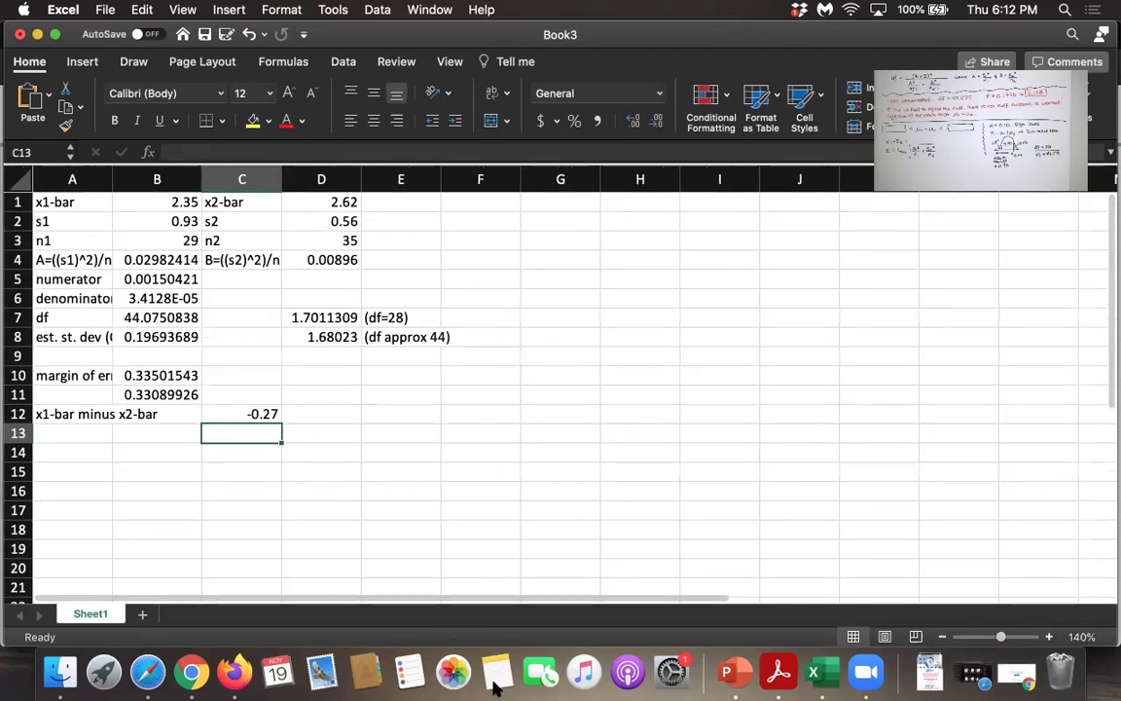
left_click(63, 458)
type("Conservative")
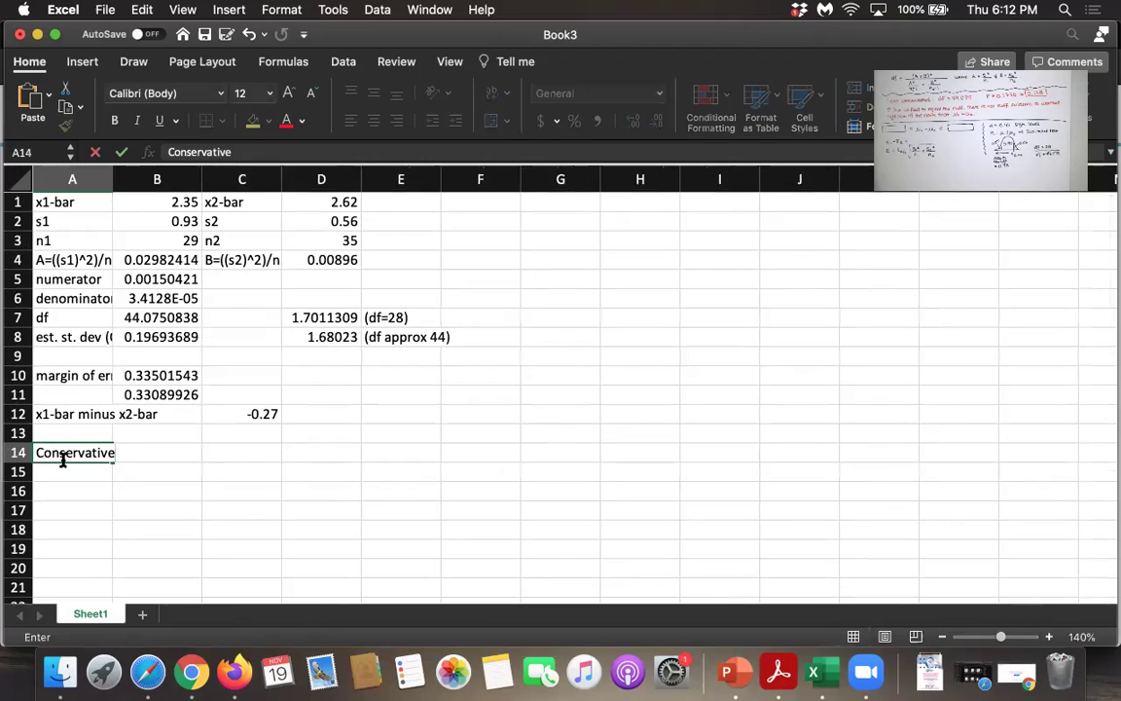
key("Return")
type("upper limit")
key("Return")
type("lower limit")
key("Tab")
Calculate the conservative upper limit in cell B15 with the formula =C12+B10
key("Up")
type("=")
left_click(235, 420)
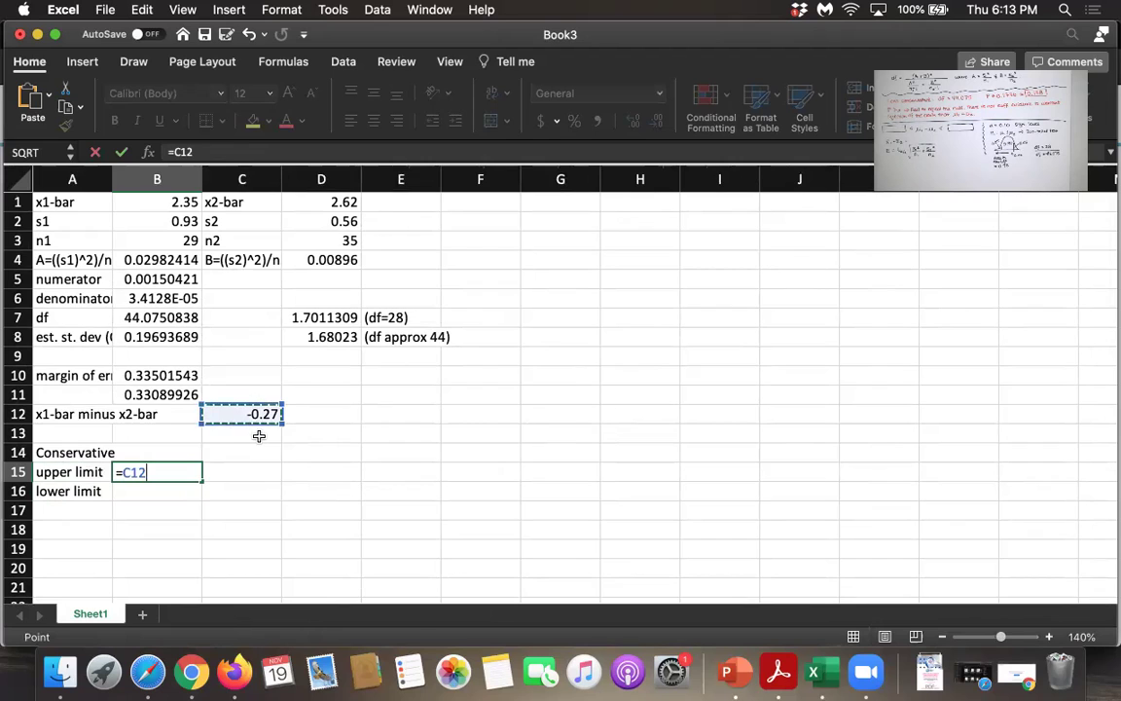
type("+")
left_click(170, 375)
key("Return")
Calculate the conservative lower limit in cell B16 with the formula =C12-B11
type("=")
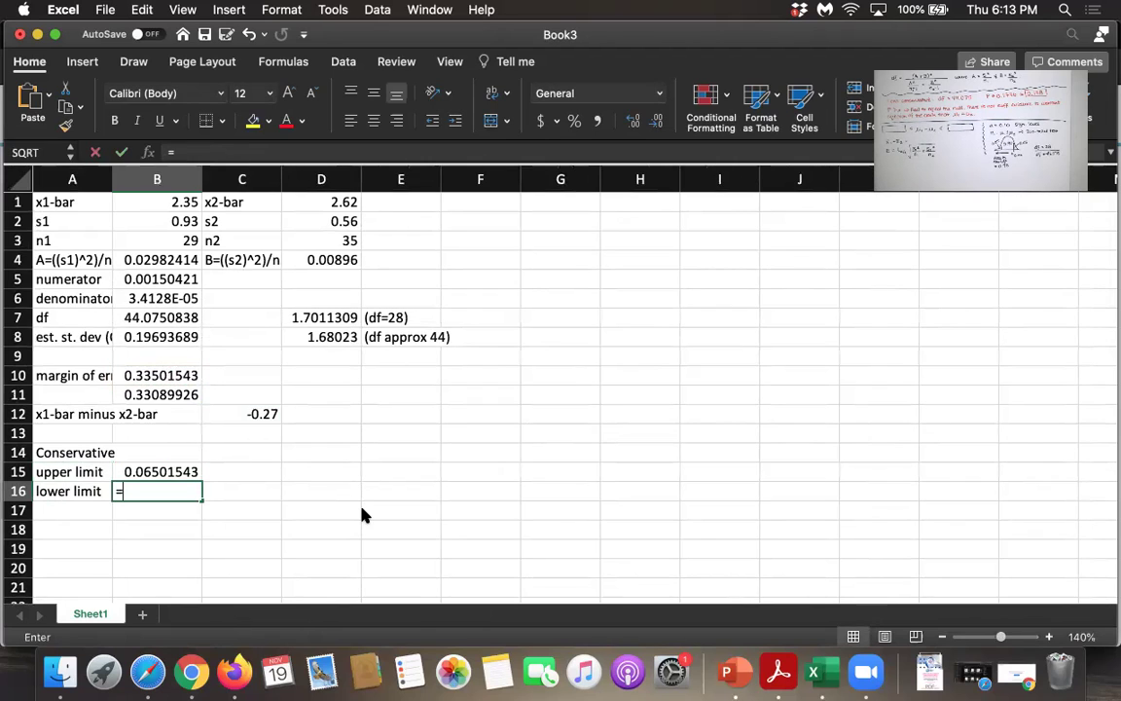
left_click(255, 414)
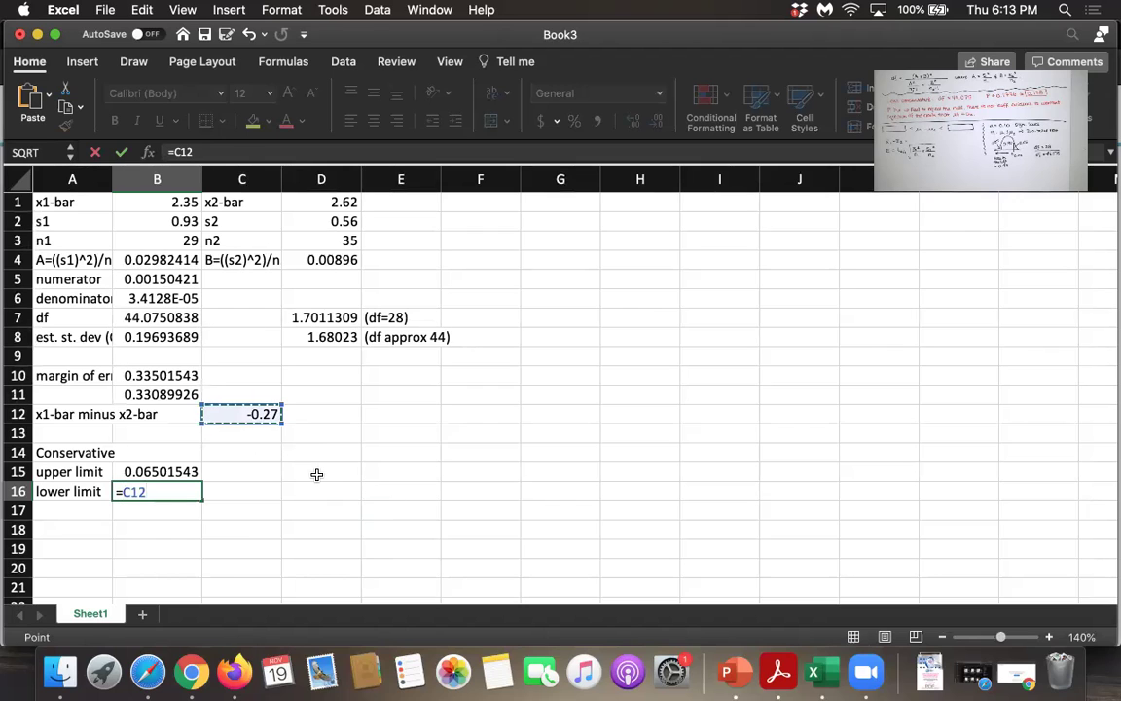
type("-")
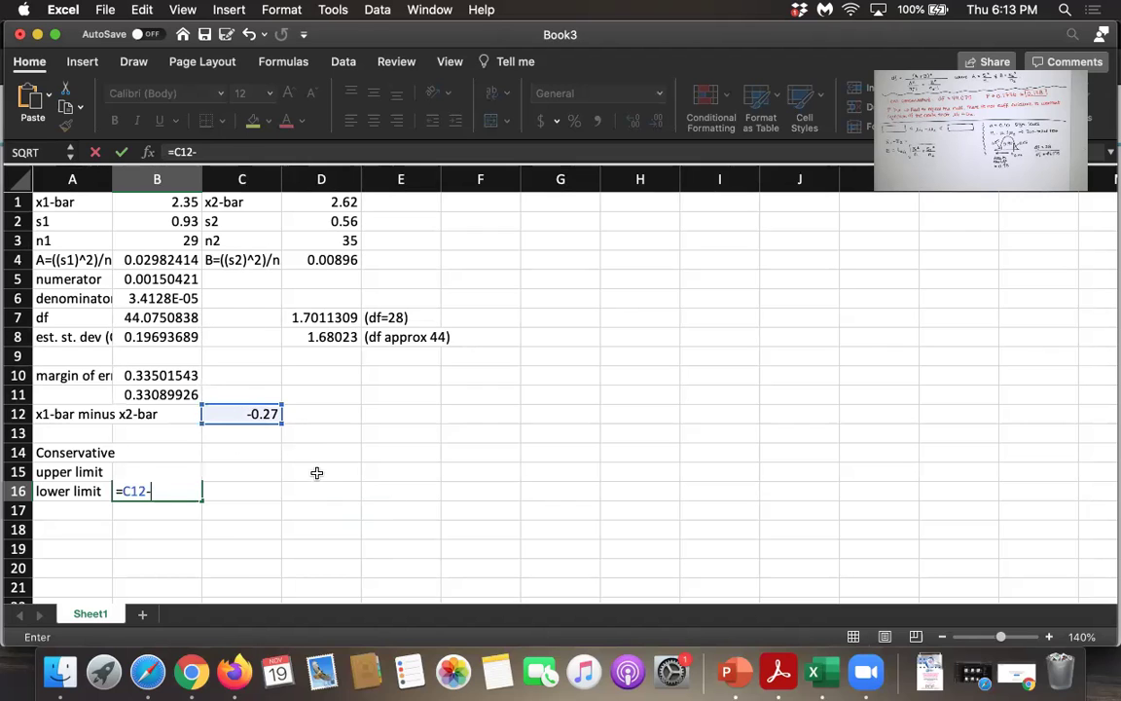
left_click(166, 395)
key("Return")
Add the heading Accurate in cell D14, two columns over from the conservative limits
key("Right")
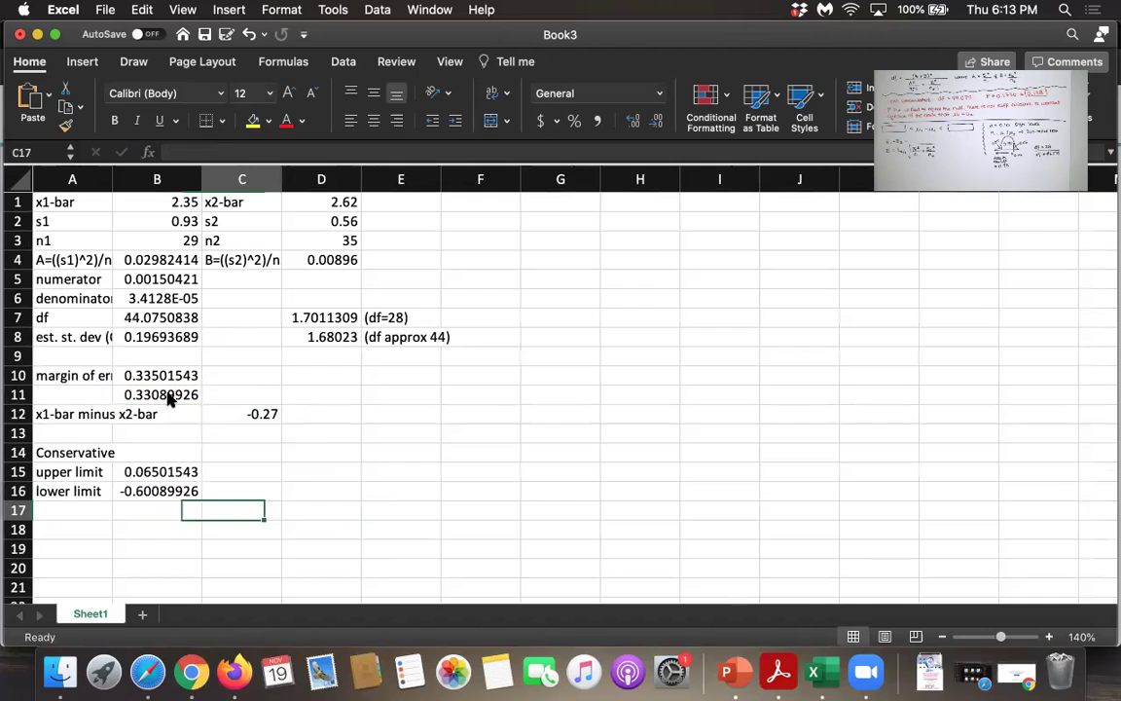
key("Right")
key("Up")
key("Up")
key("Up")
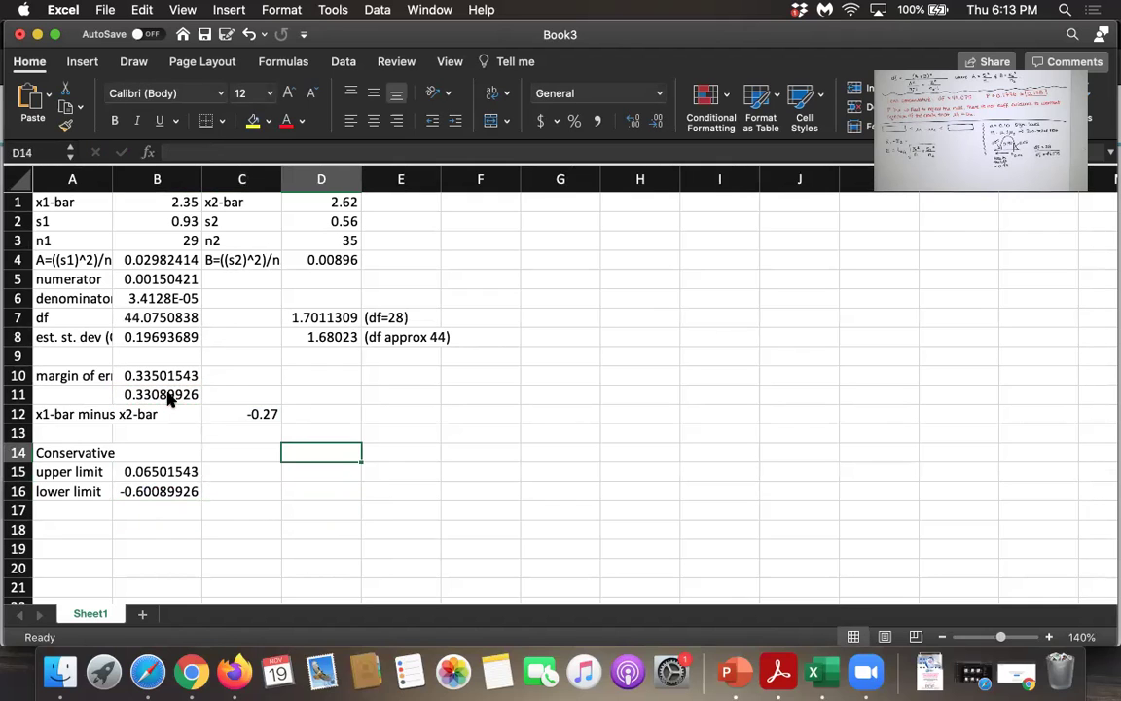
type("Accurate")
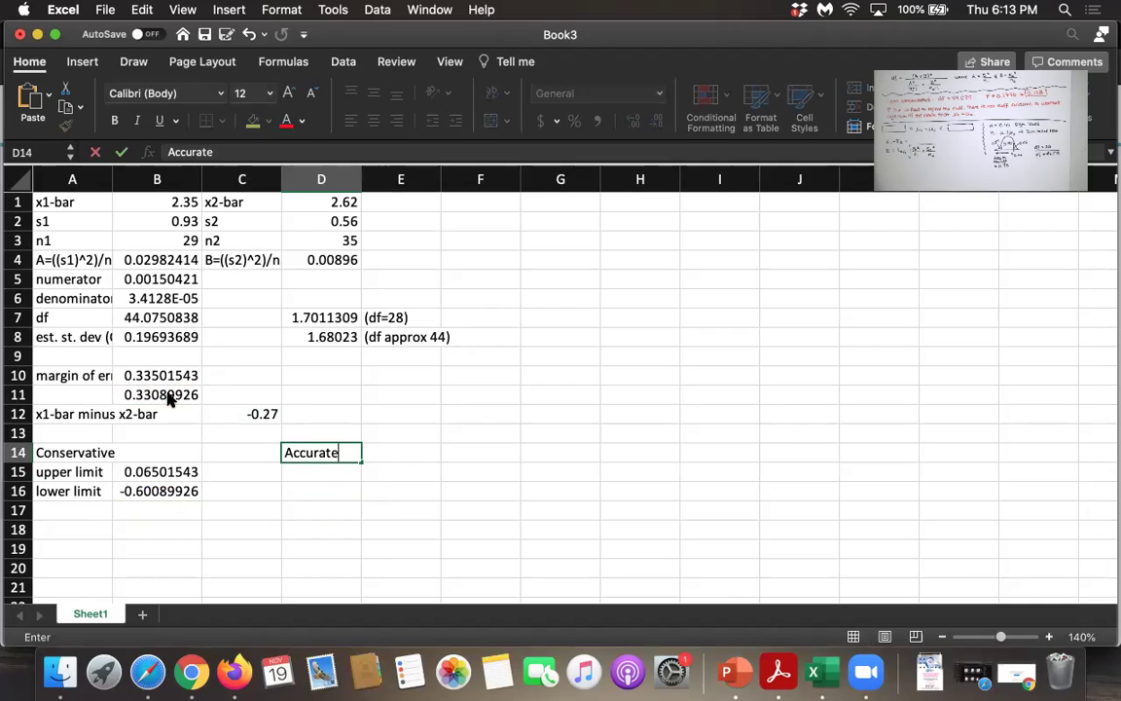
key("Return")
Calculate the accurate upper limit in cell D15 with the formula =C12+B11
type("=")
left_click(234, 416)
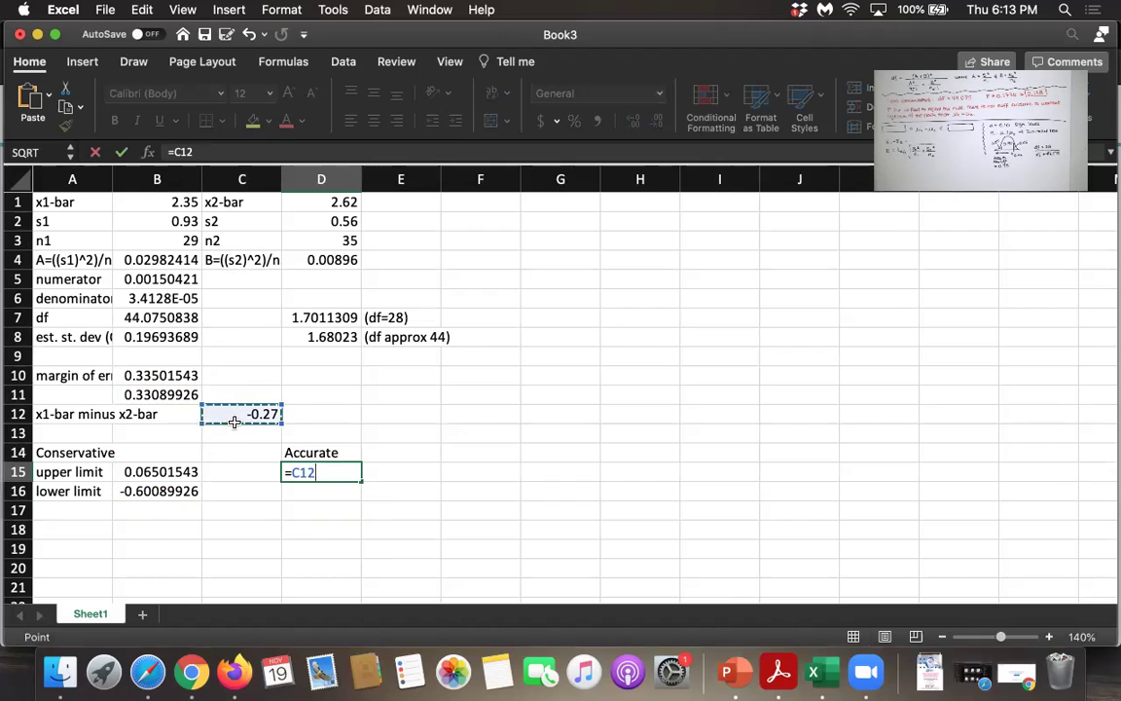
type("+")
left_click(157, 394)
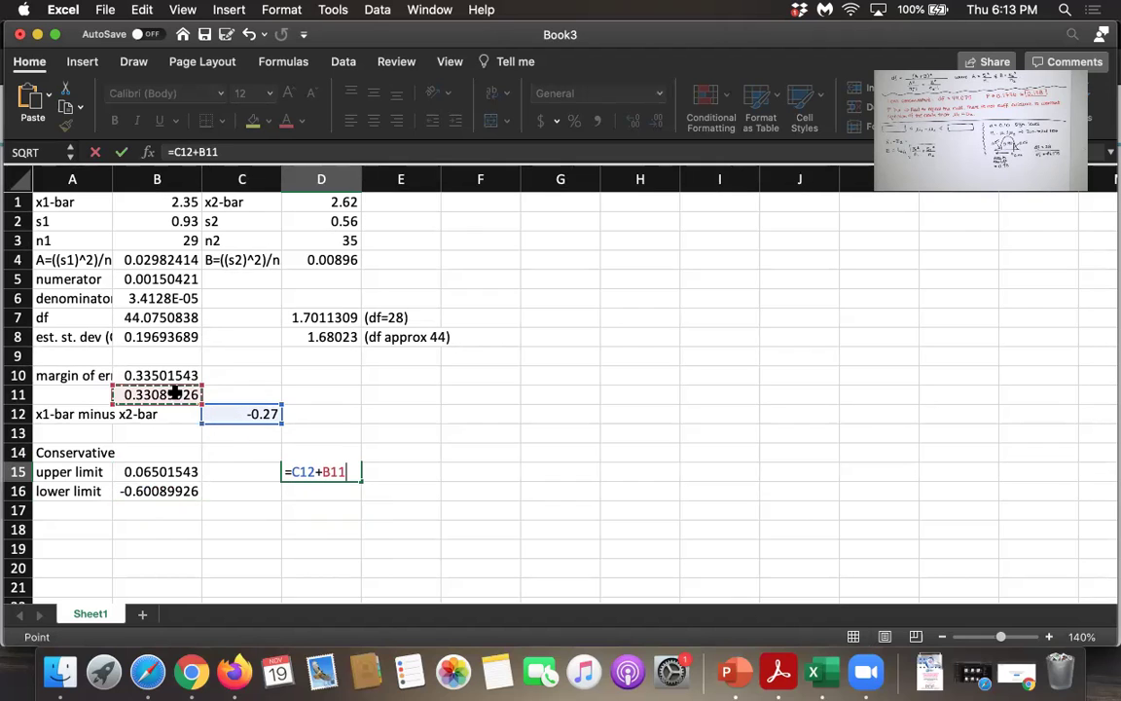
key("Return")
Calculate the accurate lower limit in cell D16 with the formula =C12-B11
type("=")
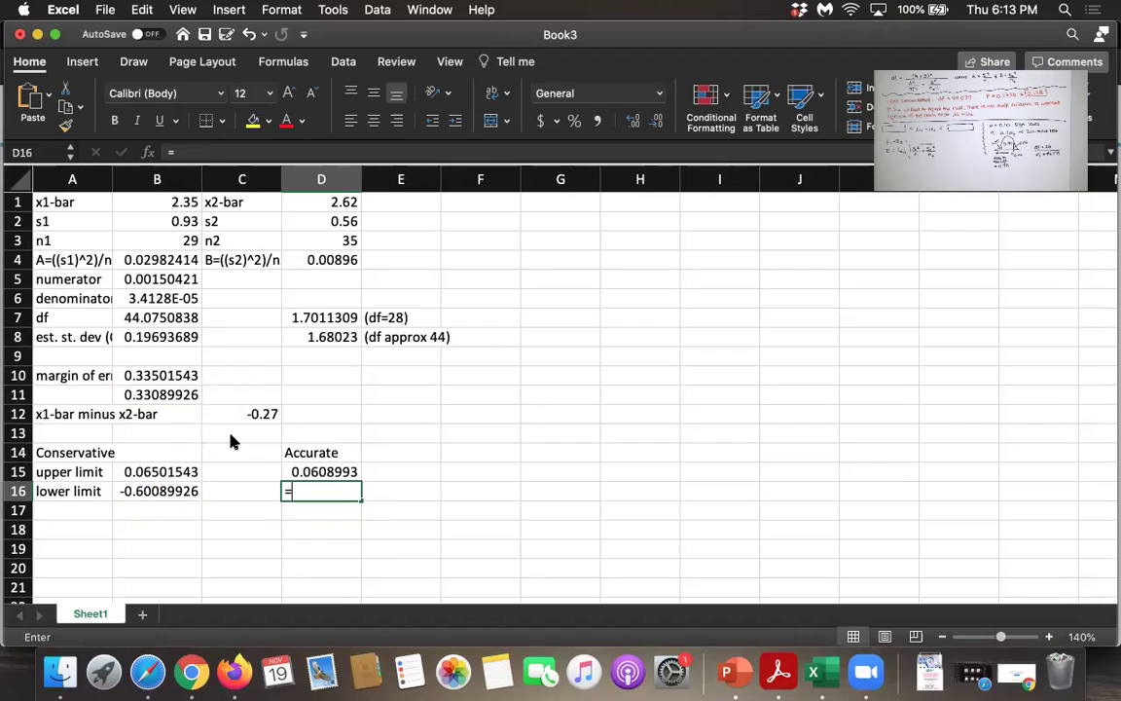
left_click(219, 415)
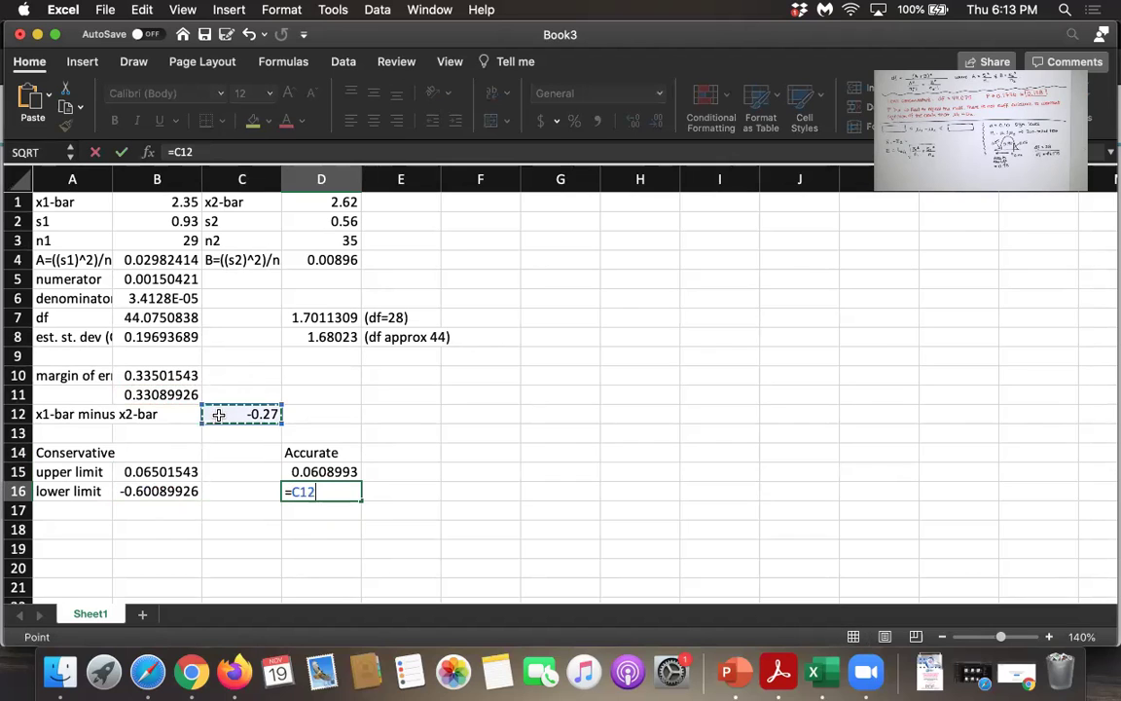
type("-")
left_click(181, 397)
key("Return")
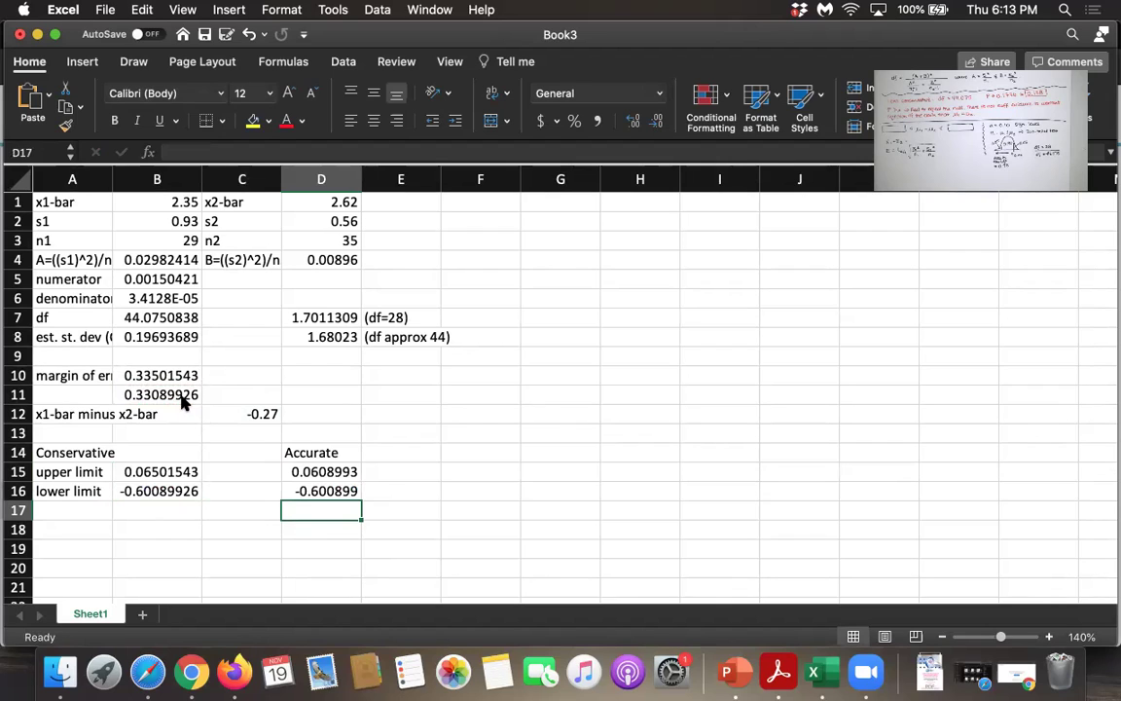
Compare the upper and lower limits and their formulas between the Conservative and Accurate columns
key("Up")
key("Up")
key("Down")
key("Left")
key("Up")
key("Left")
key("Down")
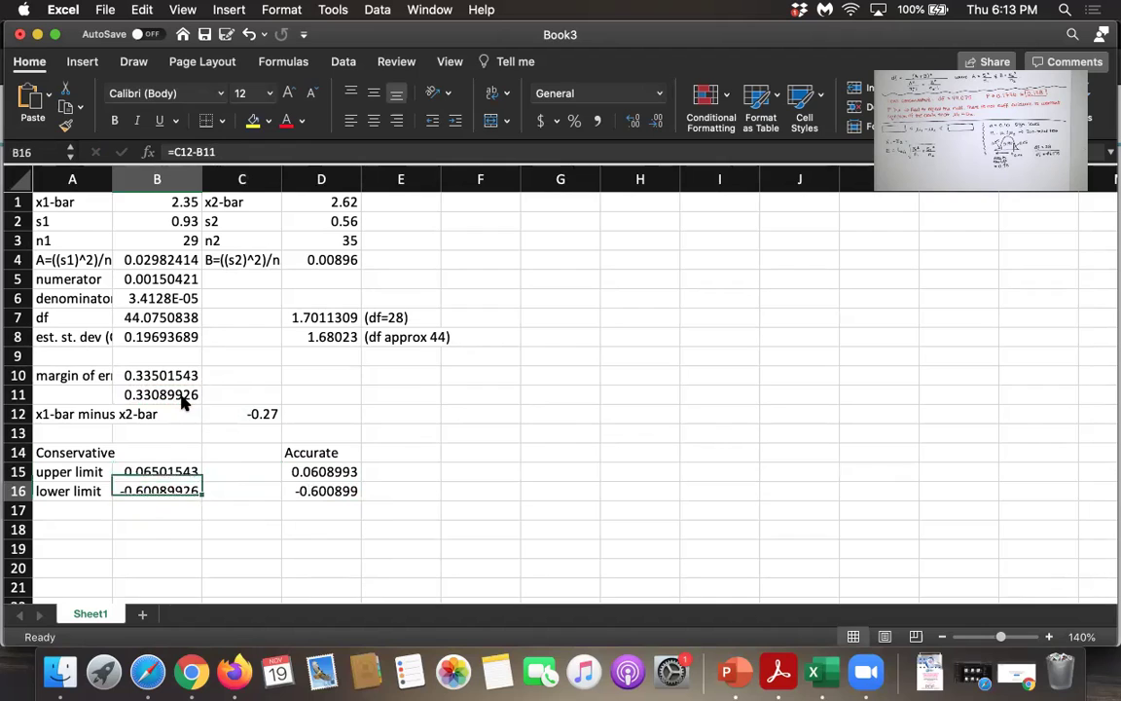
key("Right")
key("Right")
key("Up")
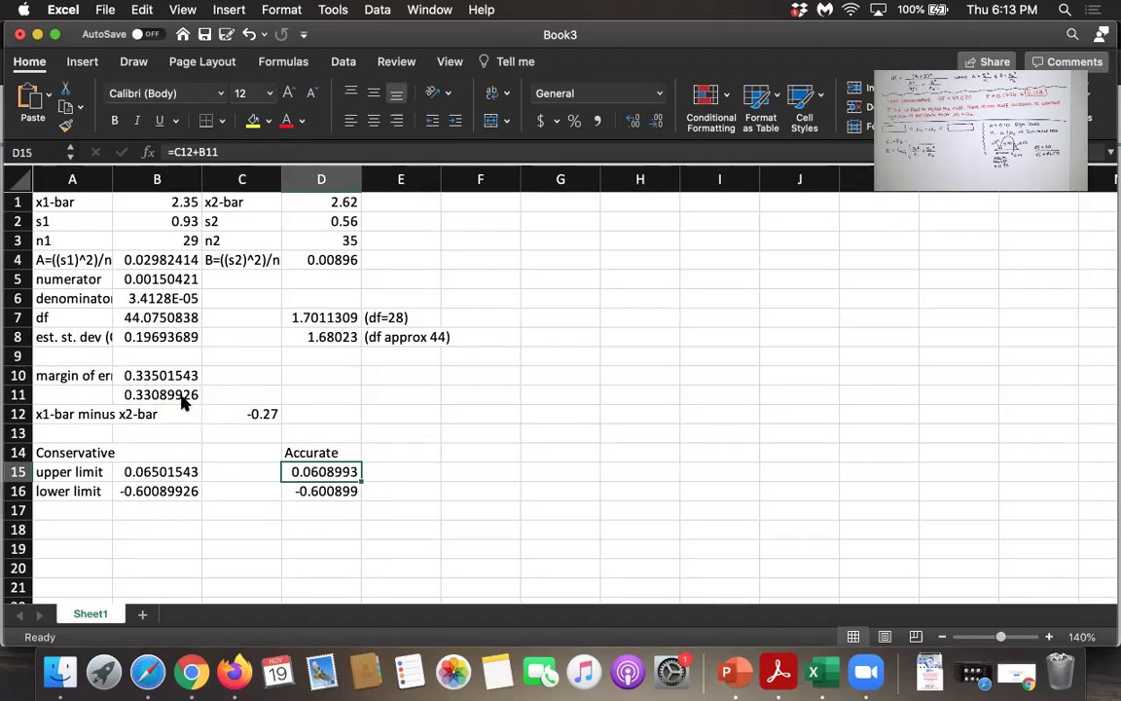
key("Left")
key("Left")
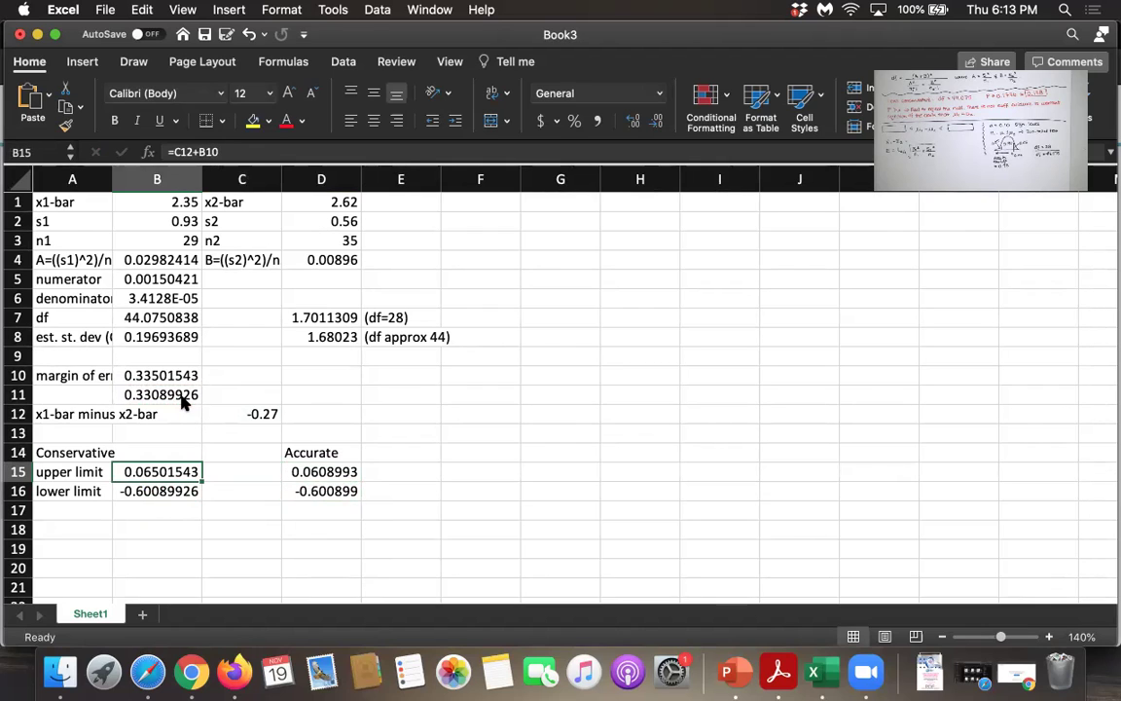
key("Right")
key("Right")
key("Left")
key("Left")
key("Right")
key("Right")
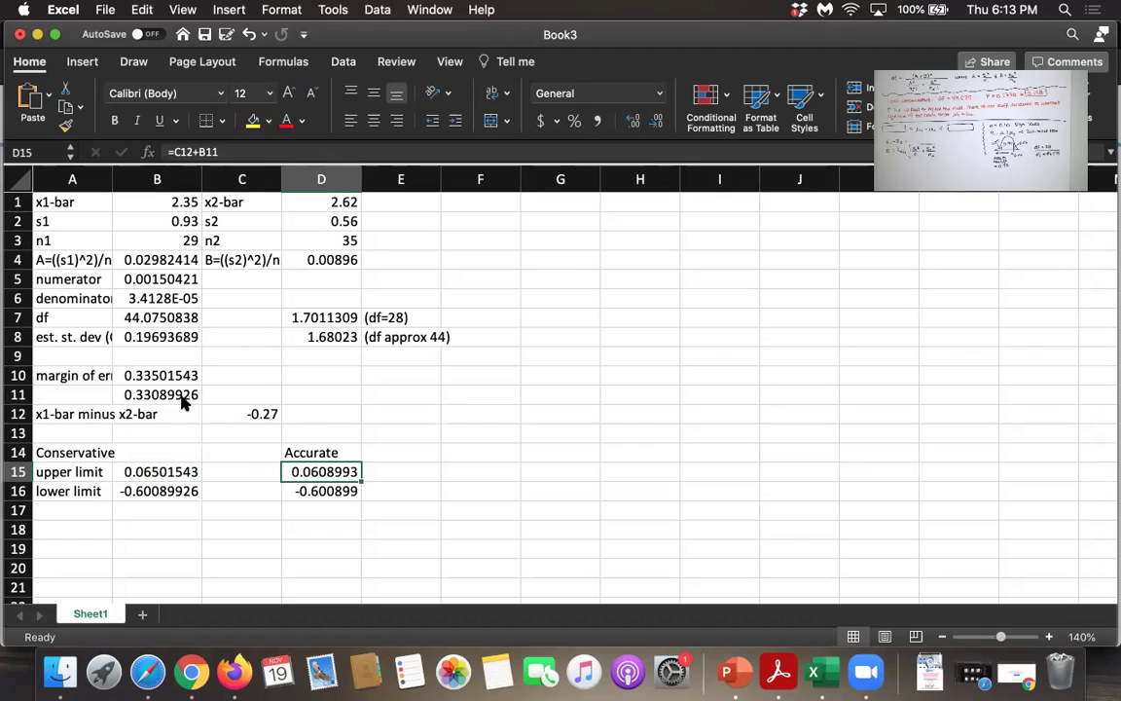
Reduce the accurate limits in cells D15 and D16 to three displayed decimal places
left_click(657, 121)
left_click(657, 121)
left_click(657, 121)
left_click(657, 120)
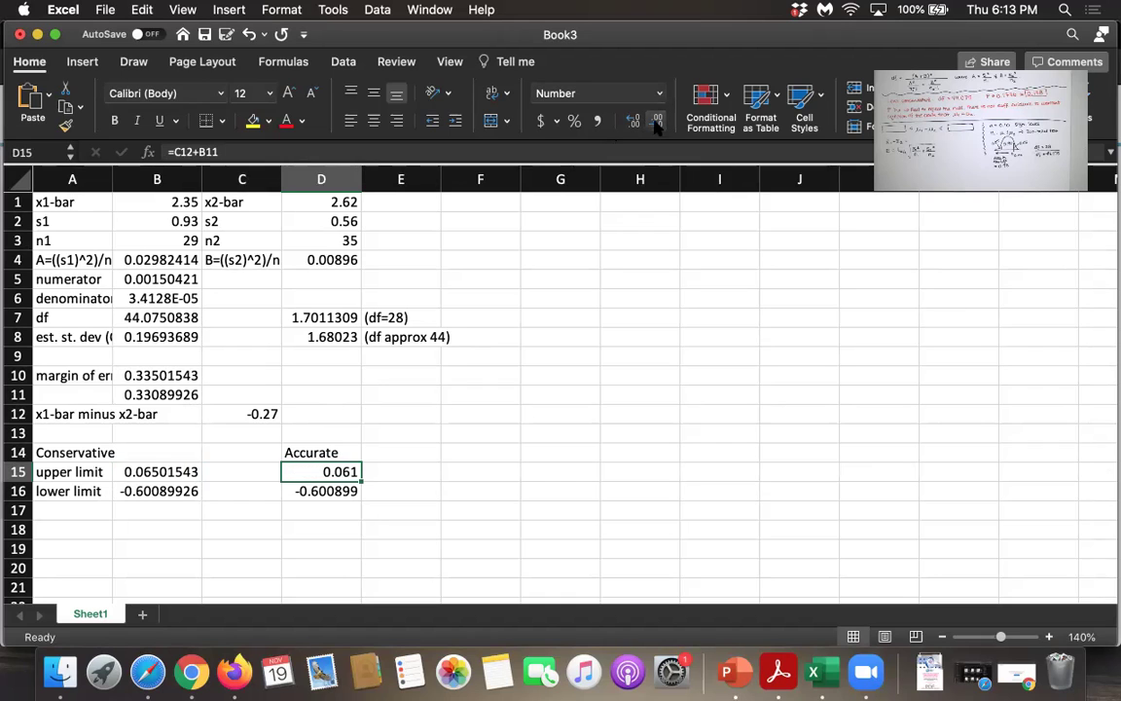
left_click(329, 491)
left_click(657, 121)
left_click(657, 121)
left_click(657, 121)
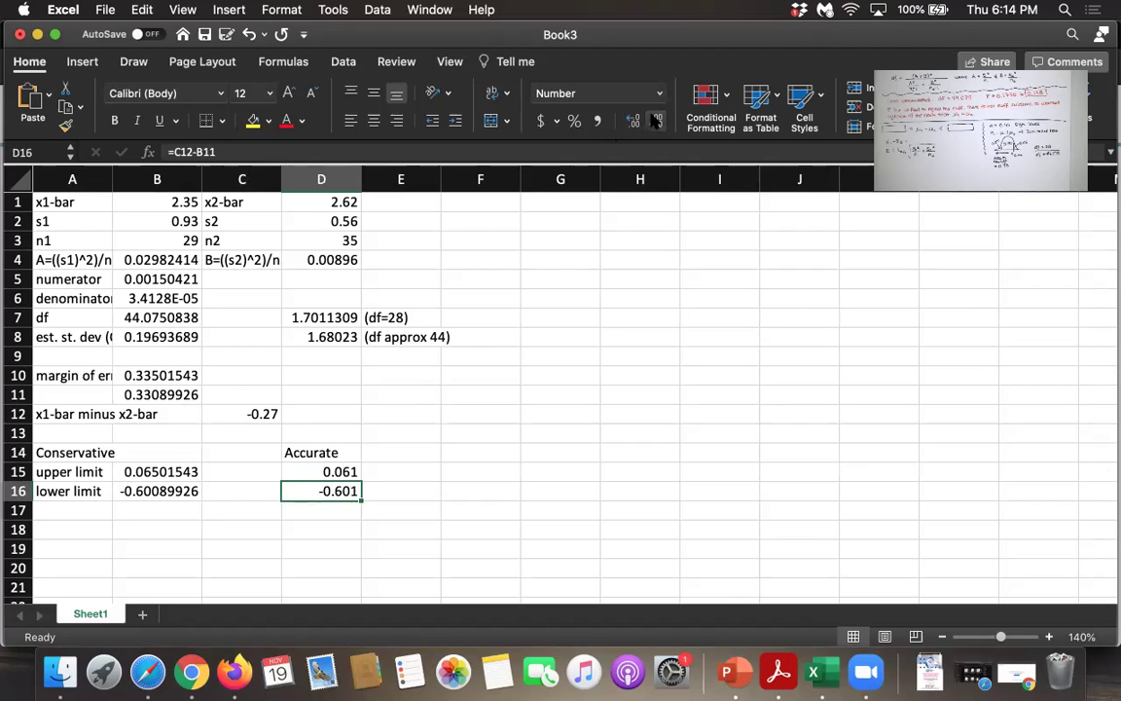
Reduce the conservative limits in cells B15 and B16 to three displayed decimal places
left_click(161, 471)
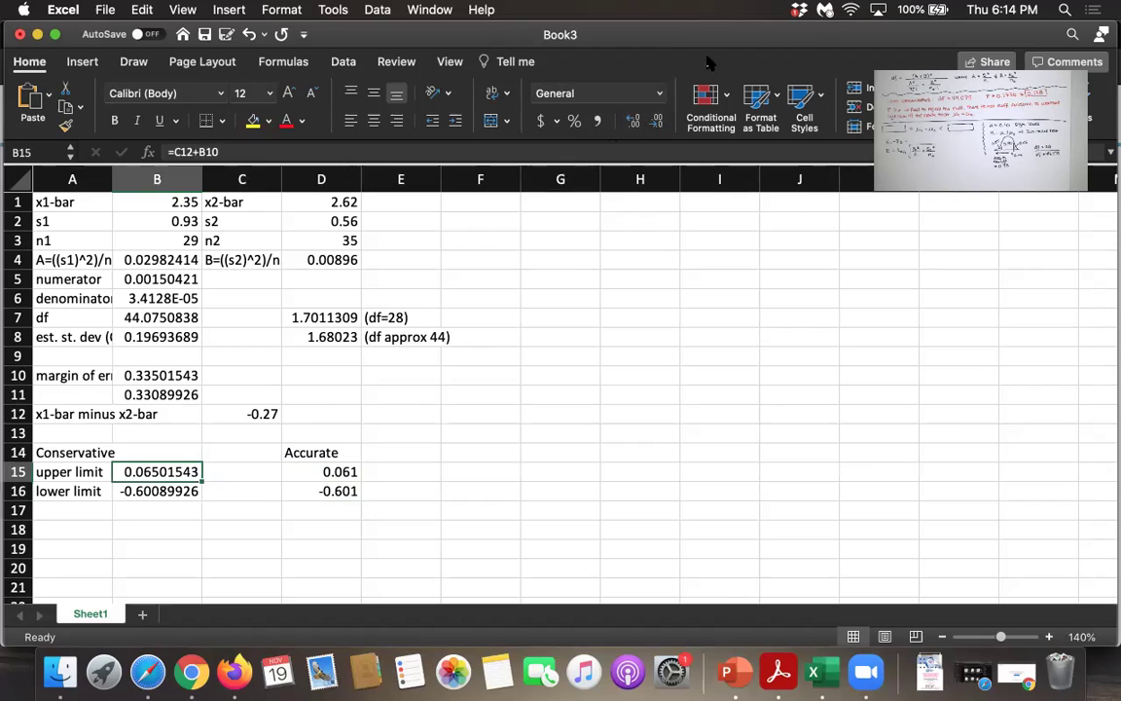
left_click(657, 121)
left_click(657, 121)
left_click(657, 120)
left_click(656, 121)
left_click(657, 120)
left_click(175, 491)
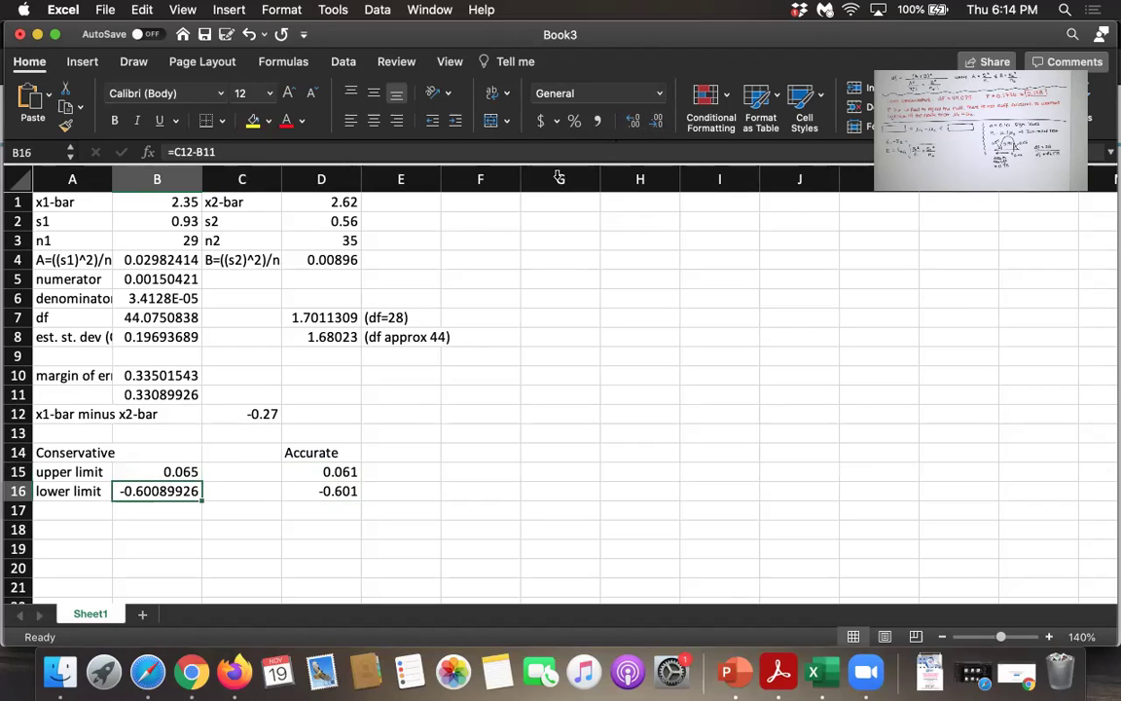
left_click(657, 120)
left_click(657, 120)
left_click(657, 120)
left_click(657, 121)
left_click(657, 121)
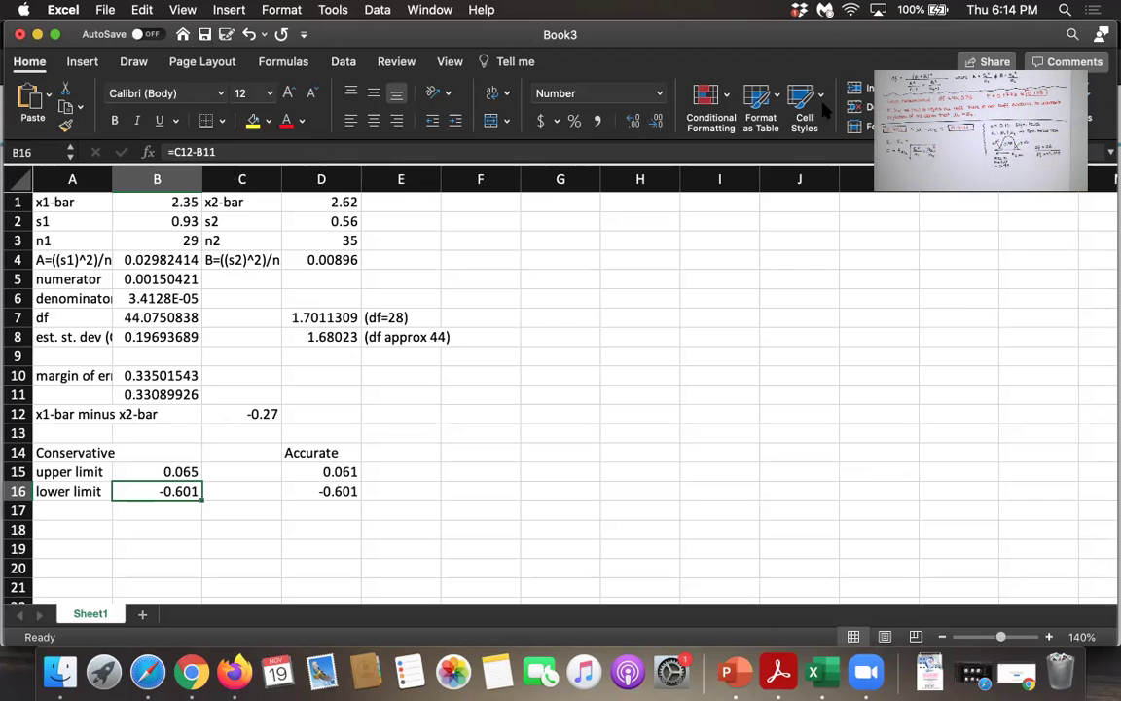
Switch to Question 9 of the homework in Firefox, fill in part b's confidence interval limits as -0.601 and 0.061, and check the answer
left_click(36, 34)
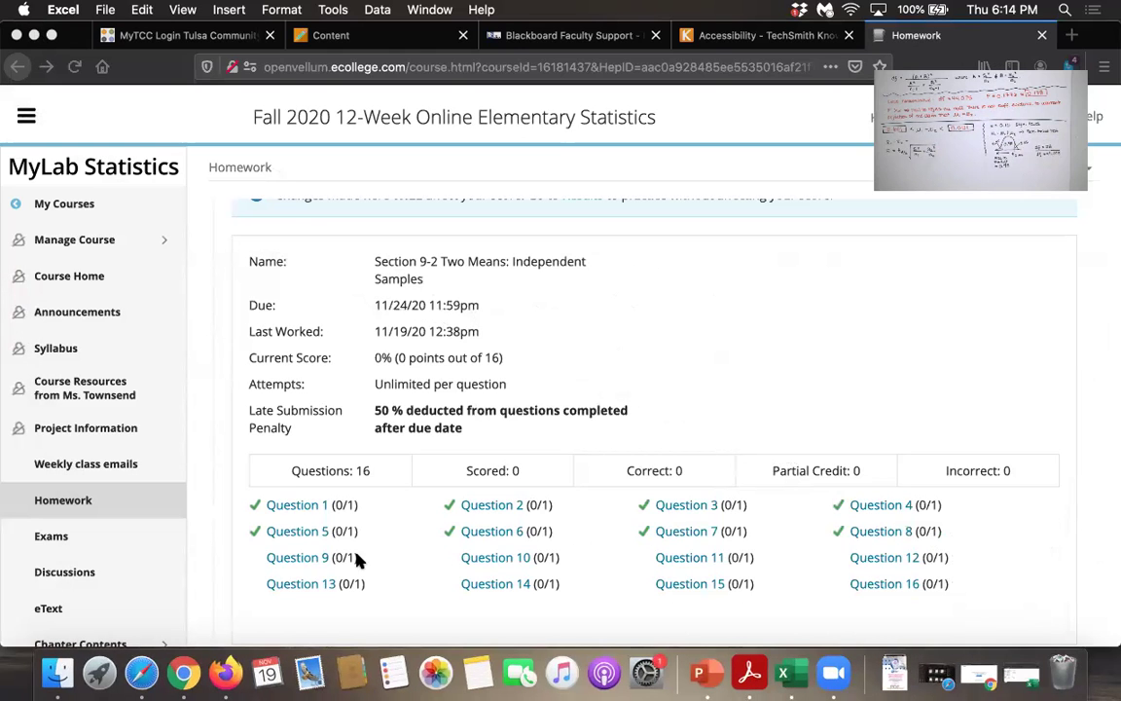
left_click(292, 557)
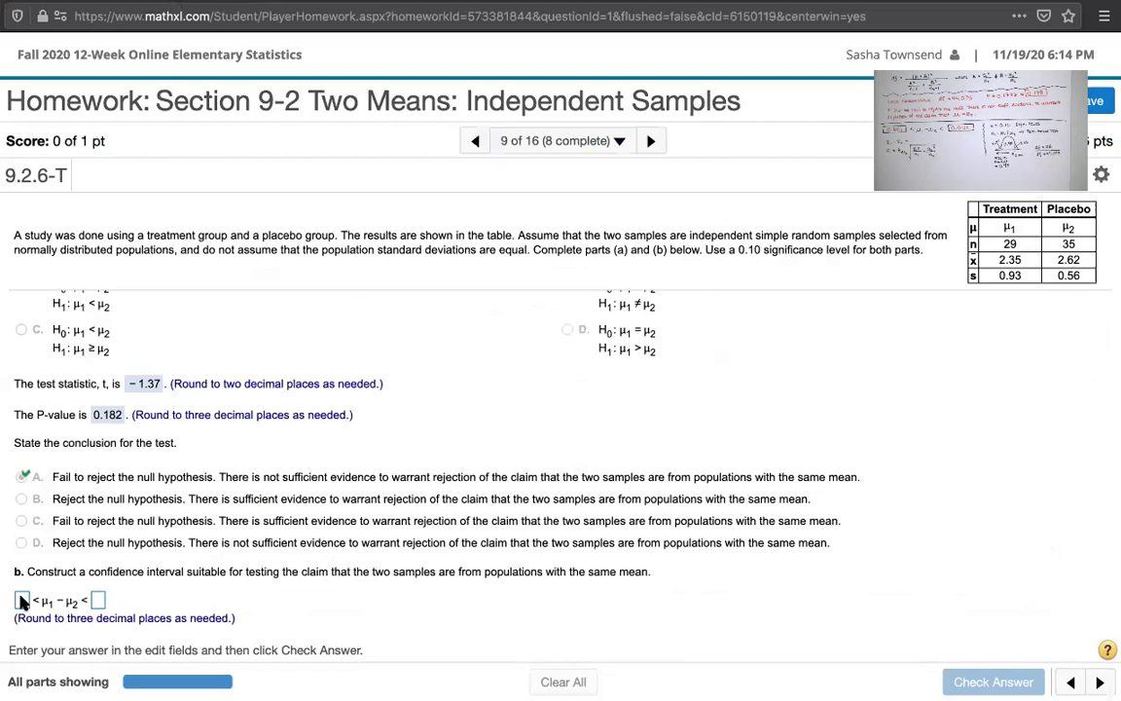
left_click(22, 600)
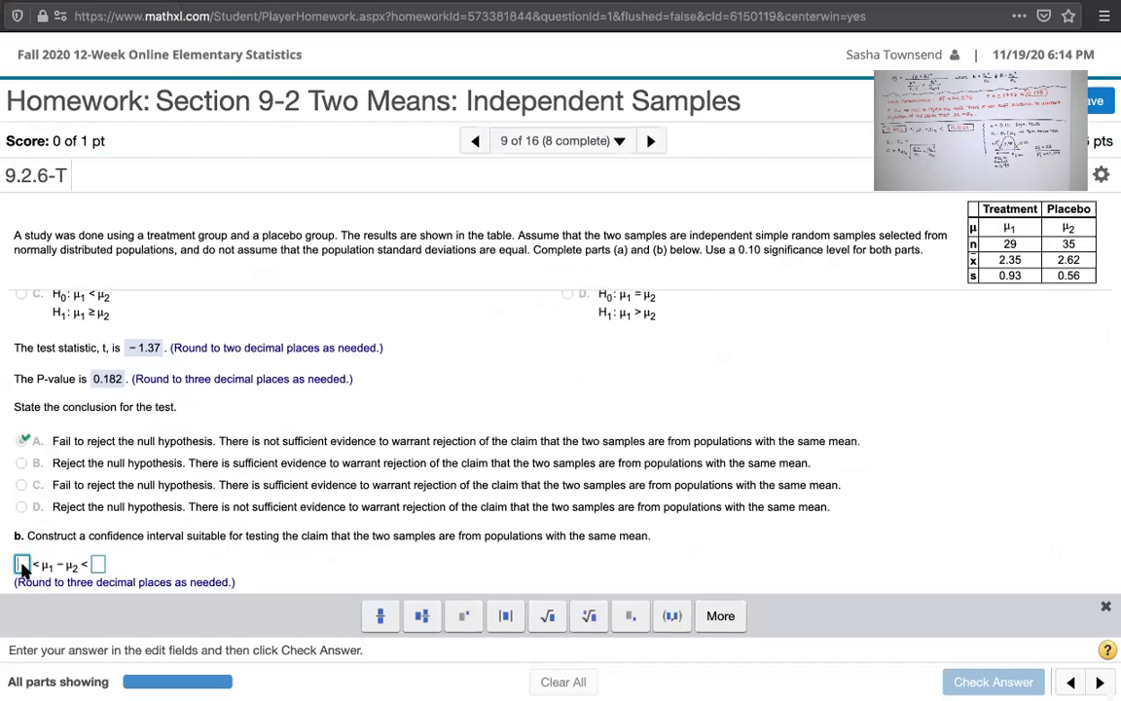
type("-0.")
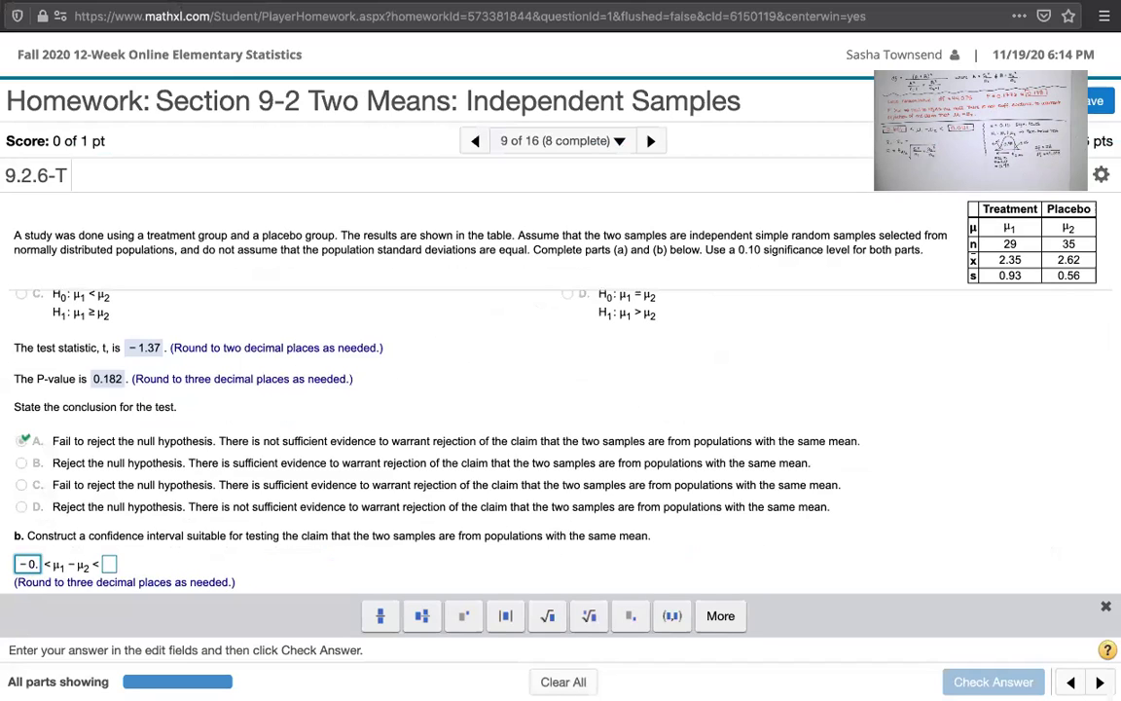
type("601")
left_click(127, 566)
type("0.061")
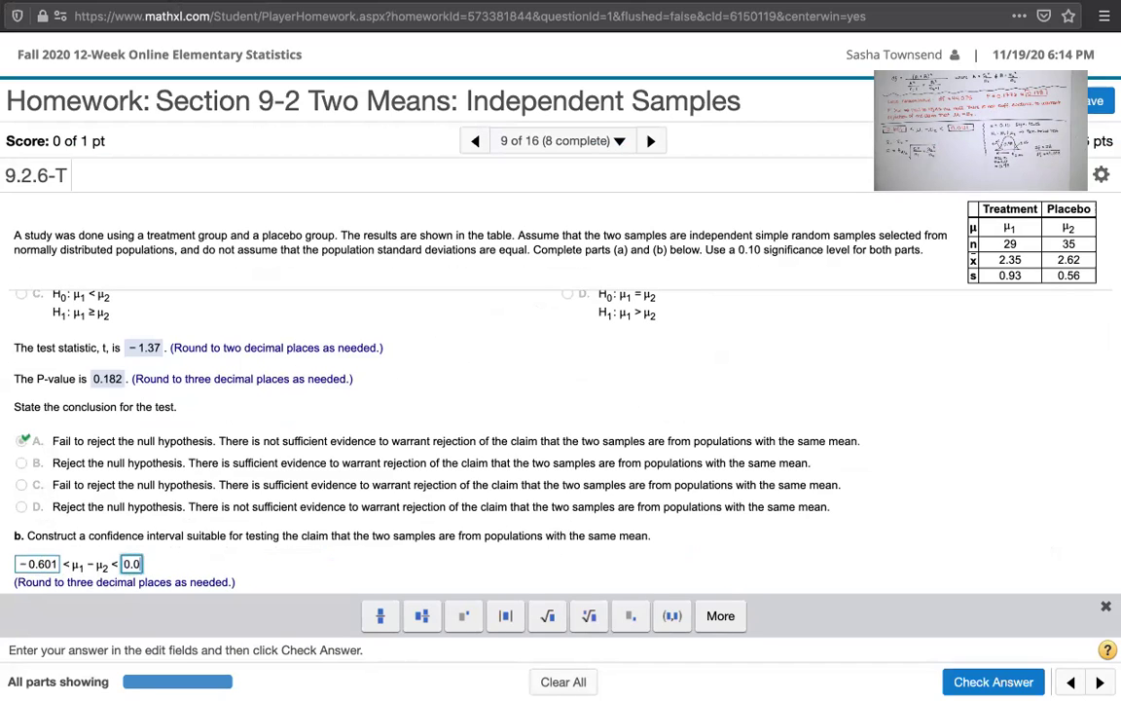
left_click(993, 681)
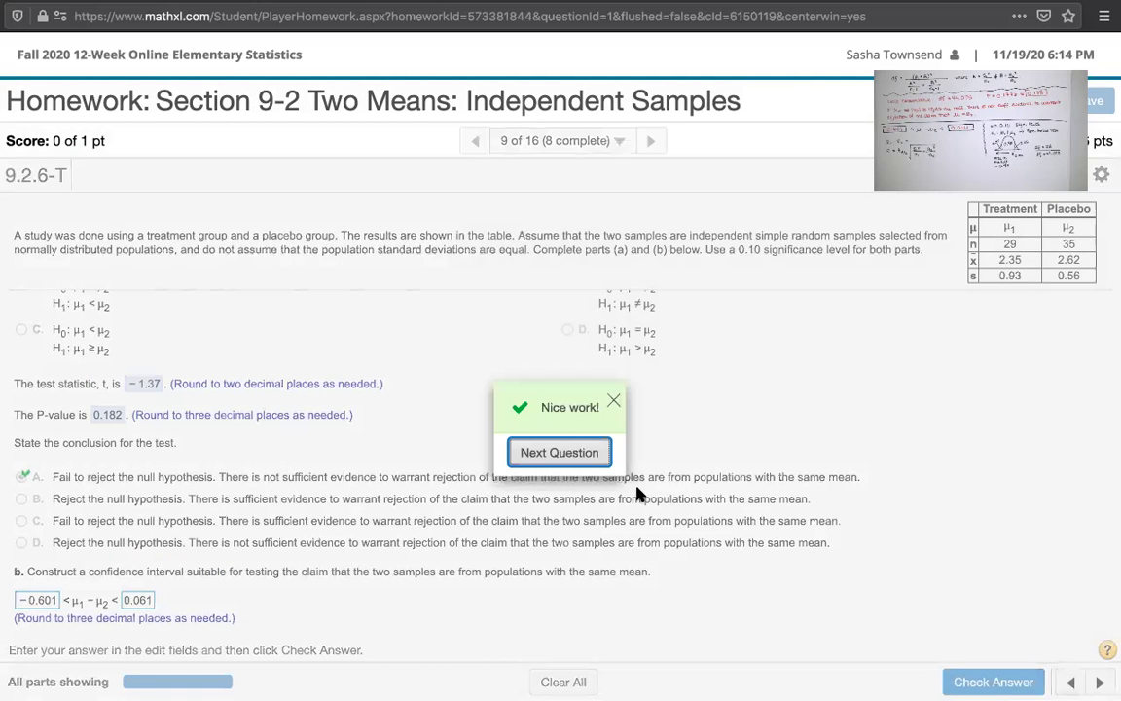
Continue to question 10, go back to the completed question 9 and review its answers down to part b
left_click(551, 452)
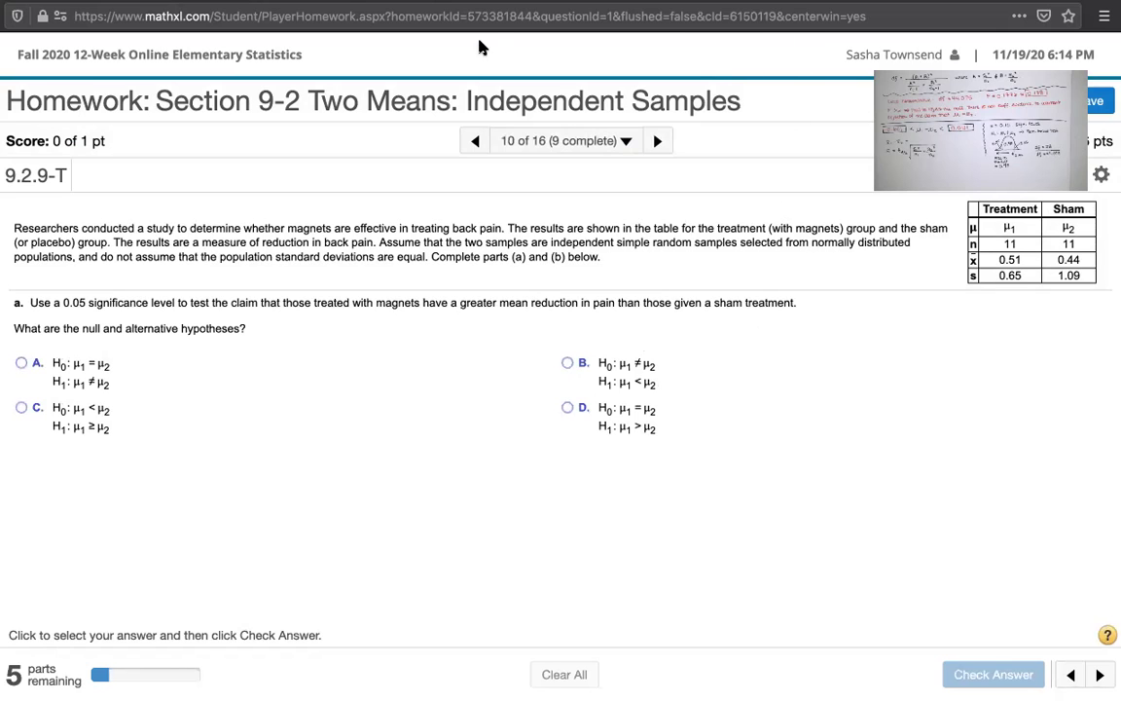
left_click(476, 142)
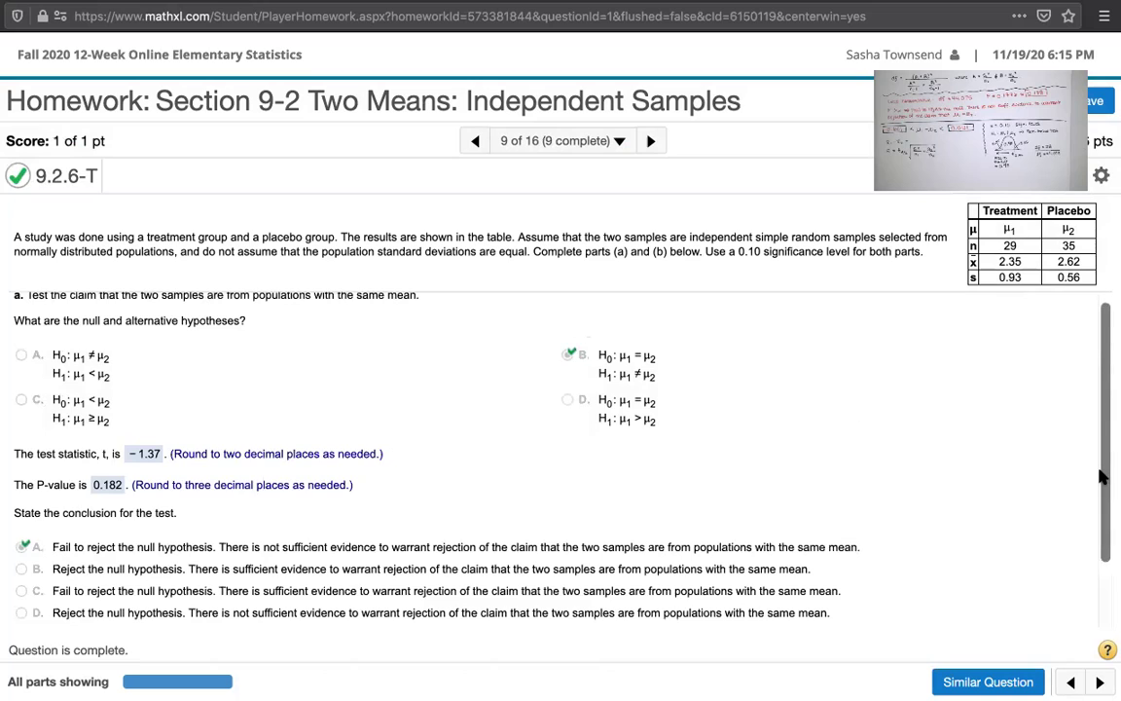
left_click_drag(1102, 483, 1110, 605)
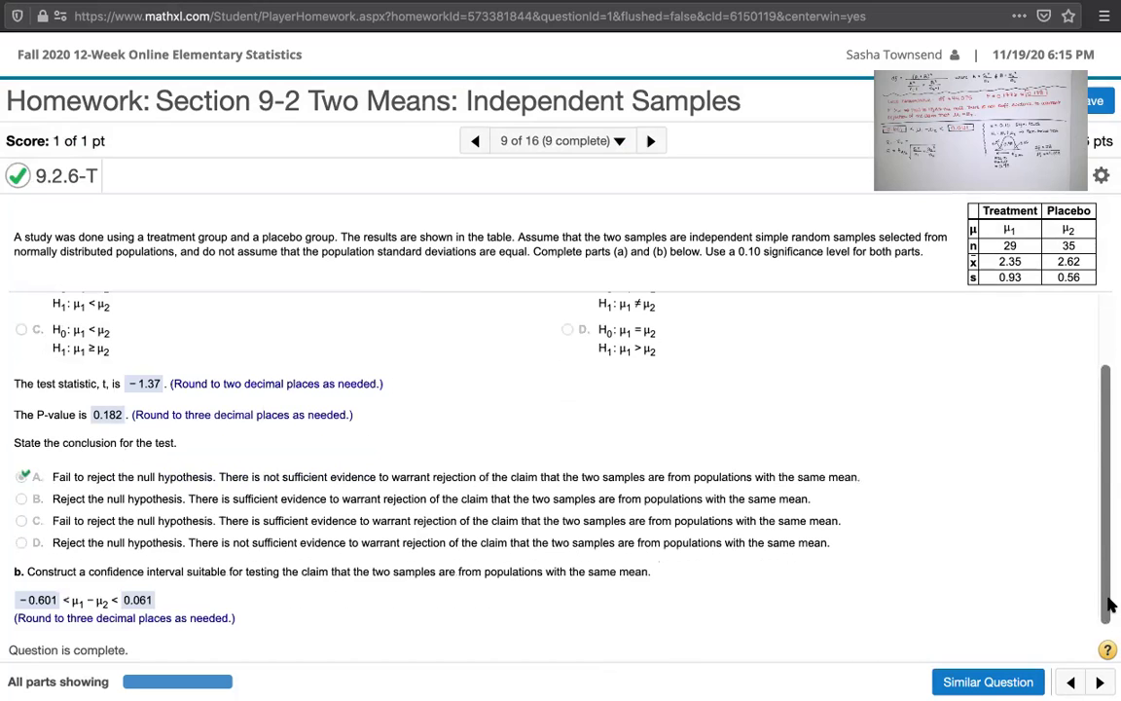